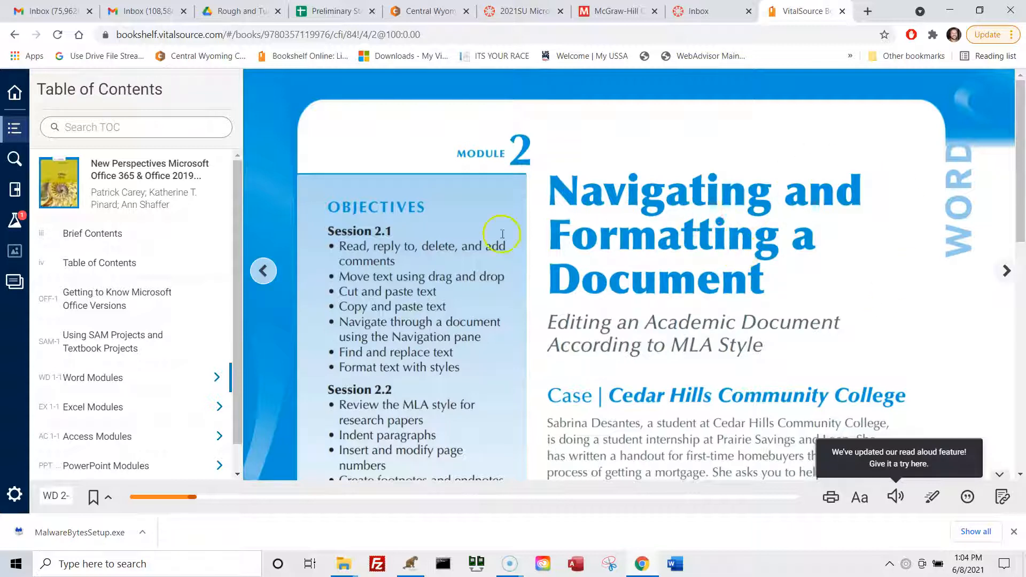
- Examine the opening page of Word Module 2 for its objectives and the starting data files it needs
scroll(913, 264, down, 10)
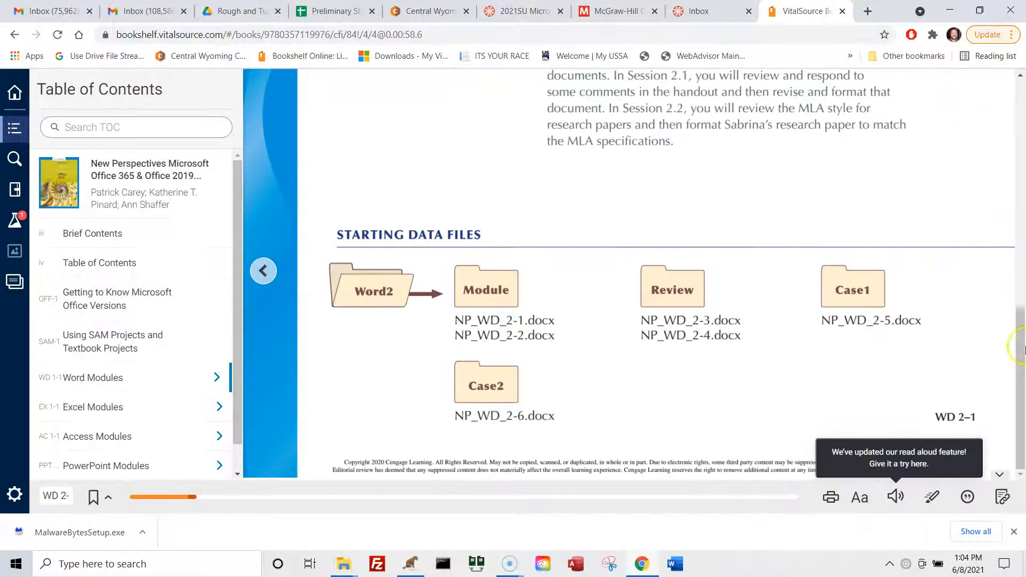
click(963, 418)
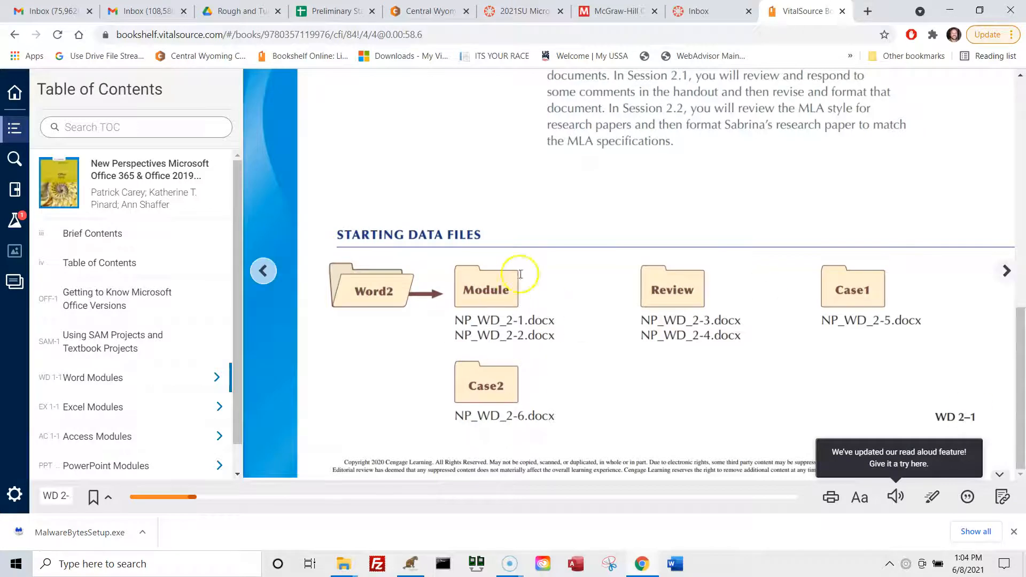
click(486, 296)
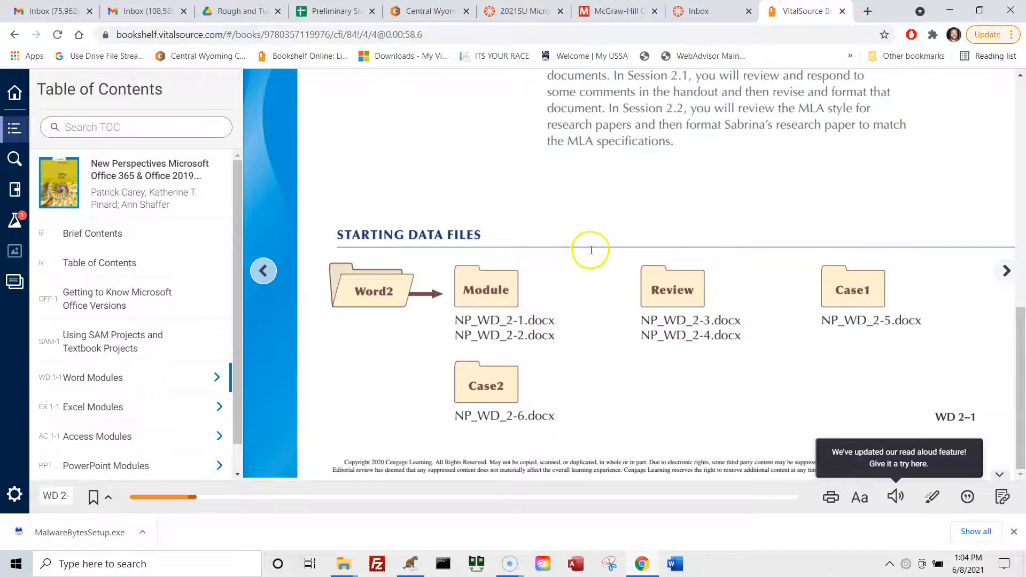
scroll(591, 251, up, 10)
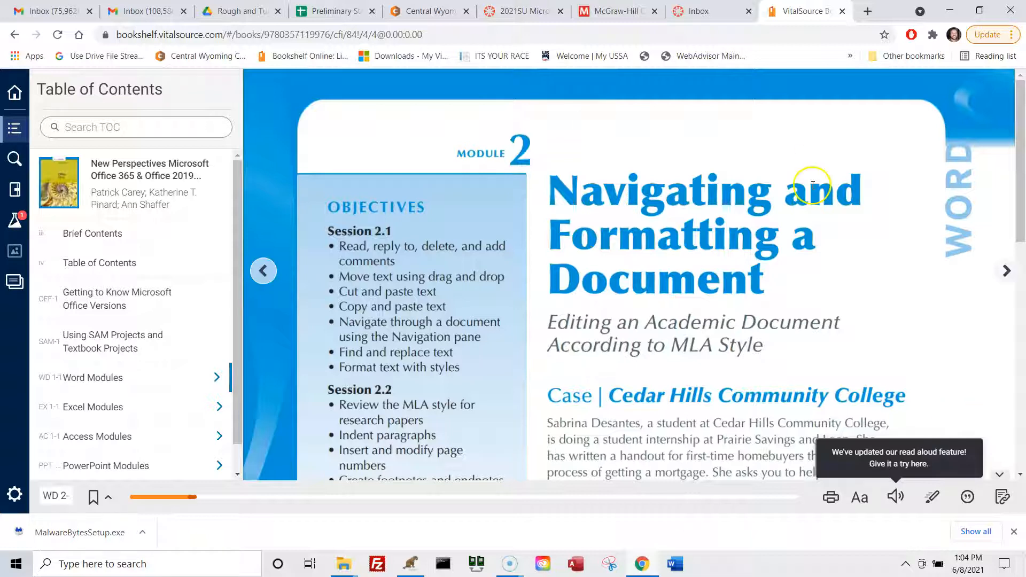
- Read the Session 2.1 Visual Overview pages on the Navigation pane and styles, ending at the Reviewing the Document page
click(1005, 271)
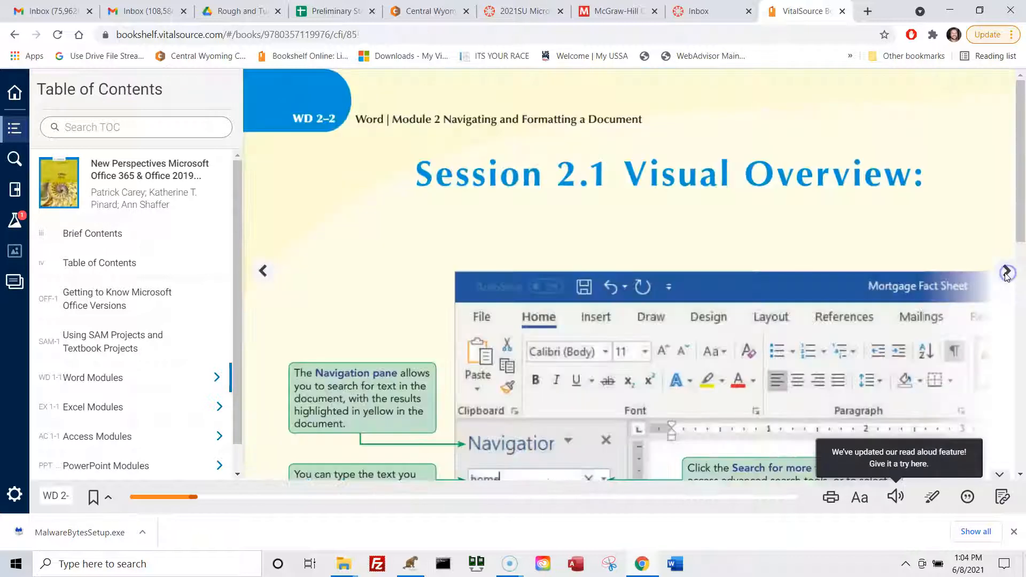
click(1007, 271)
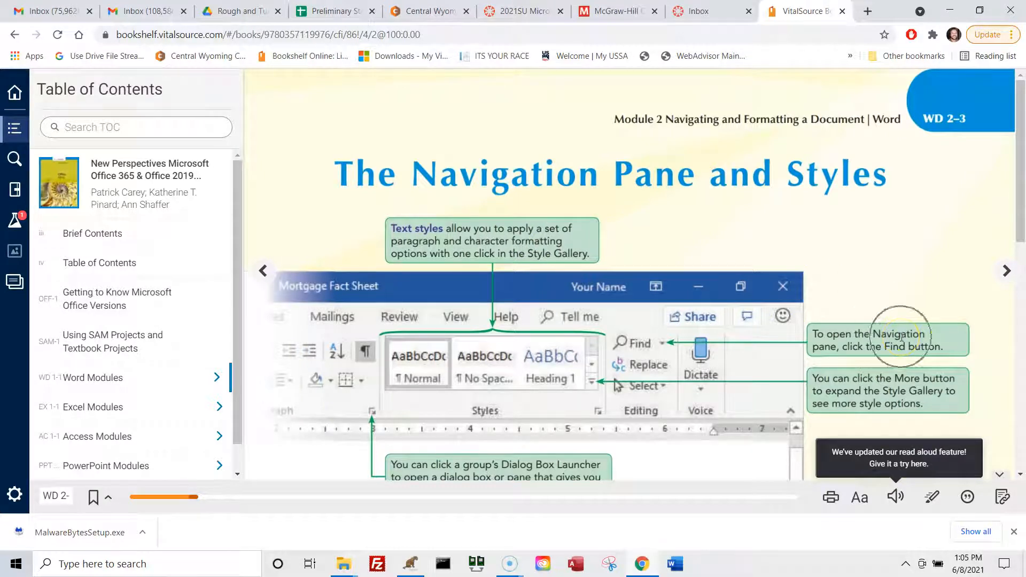
click(860, 402)
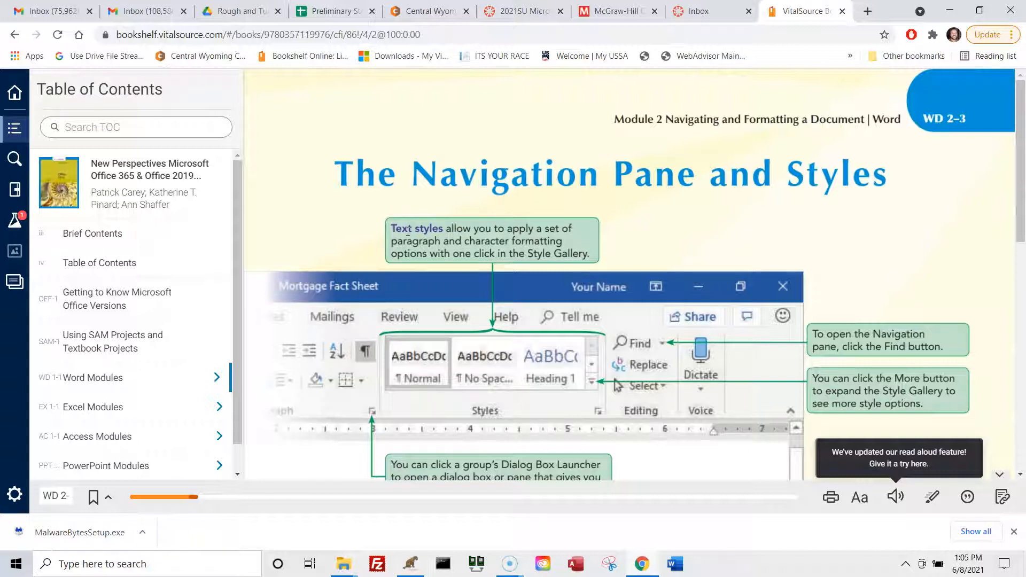
scroll(407, 230, down, 8)
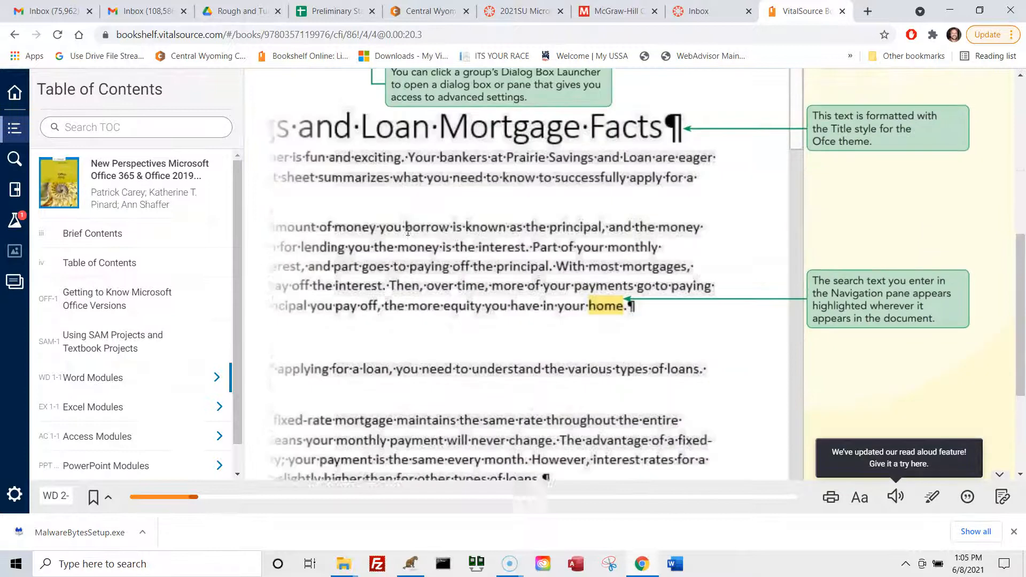
scroll(407, 231, down, 3)
scroll(417, 267, up, 4)
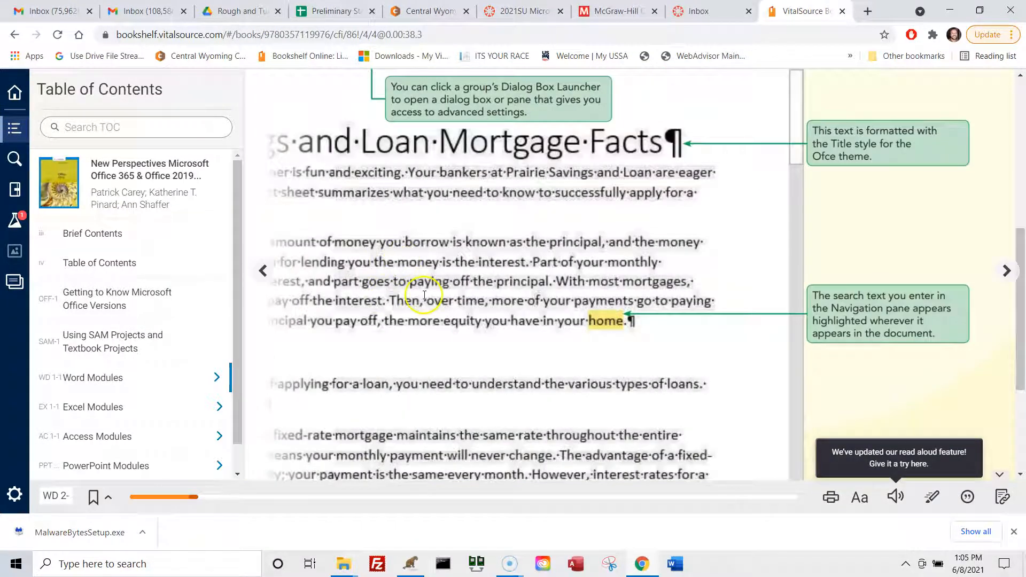
click(262, 271)
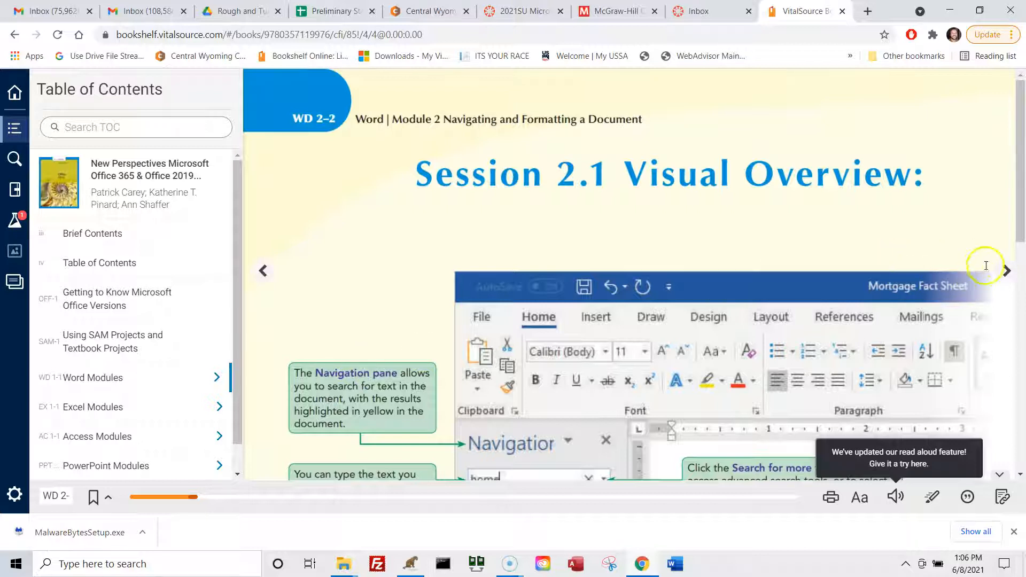
click(1007, 271)
click(1008, 271)
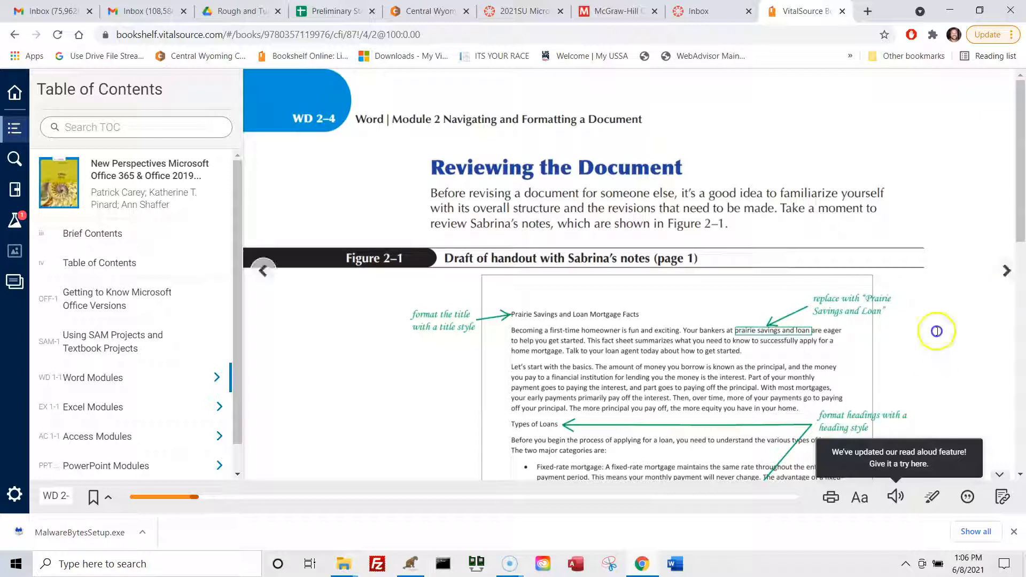
- Switch to Word and open NP_WD_2-1.docx for editing from the Word2 Module folder in the CMAP 1680 - Summer 2021 Word data files
click(674, 571)
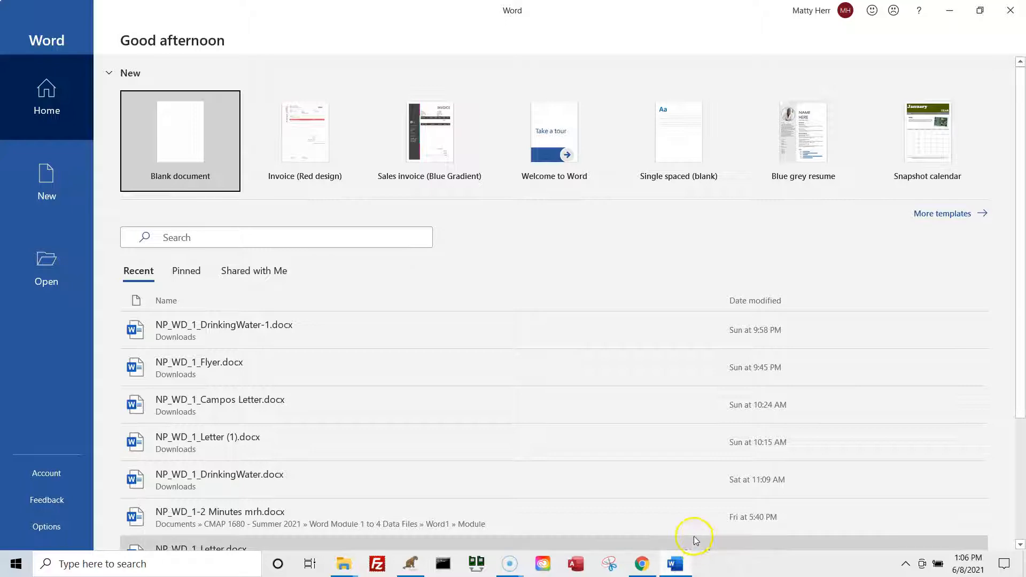
click(46, 278)
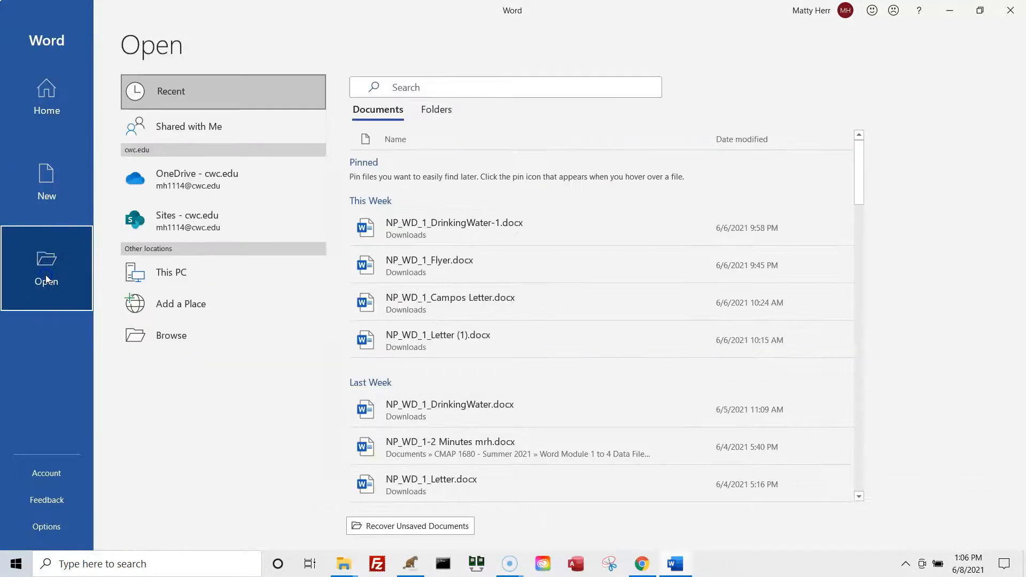
click(181, 338)
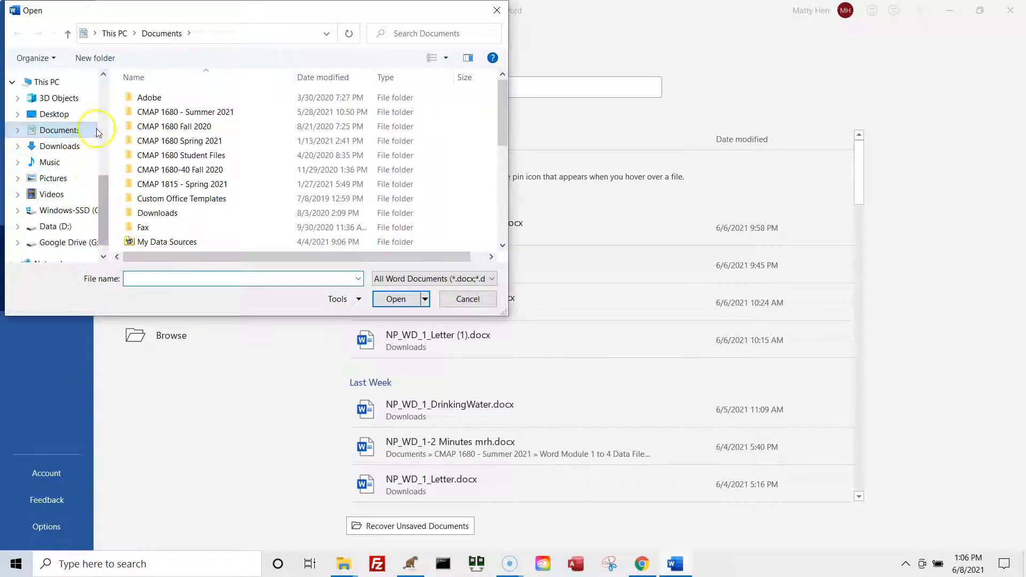
click(104, 86)
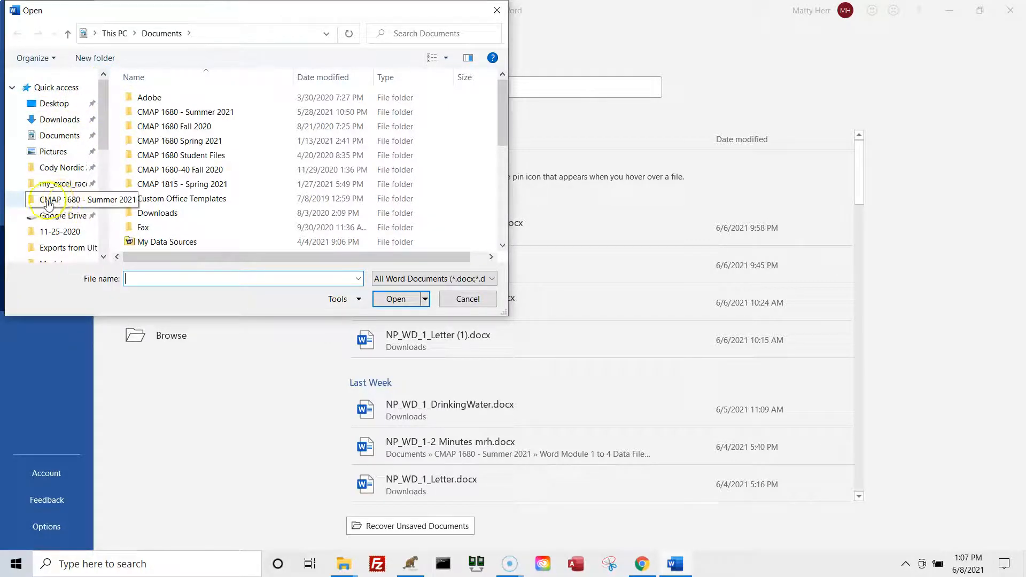
click(69, 207)
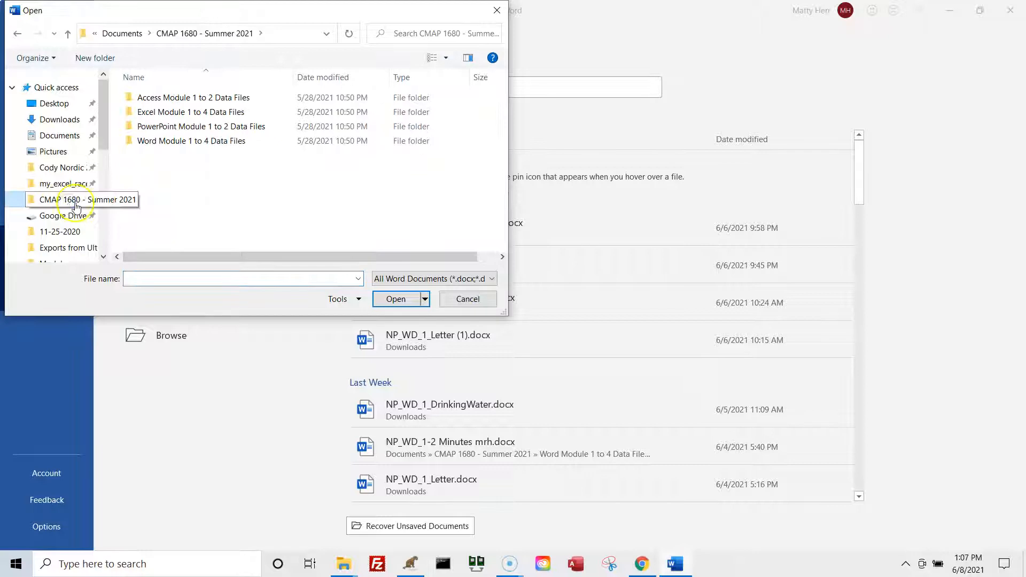
double_click(155, 143)
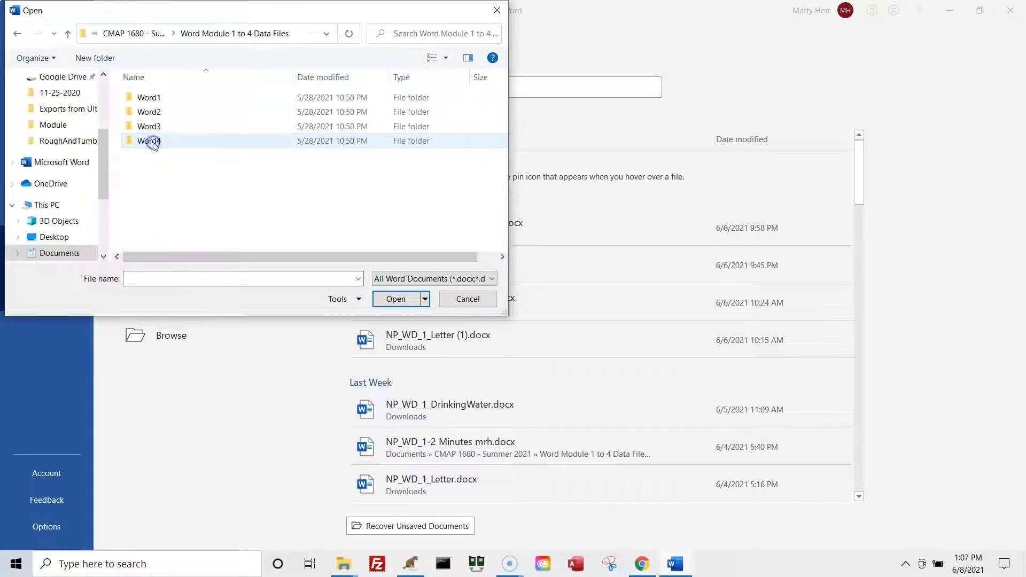
double_click(138, 114)
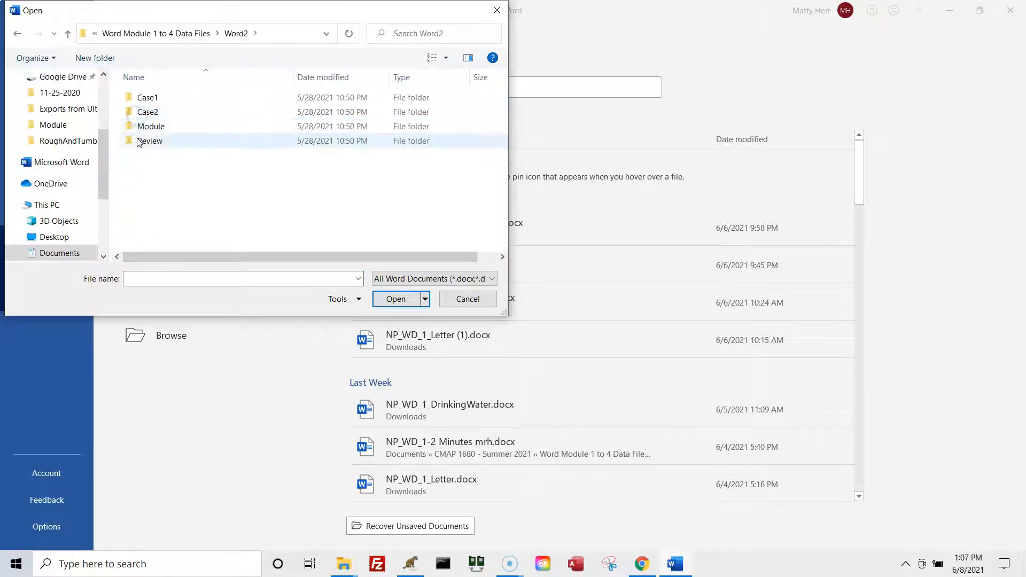
double_click(143, 127)
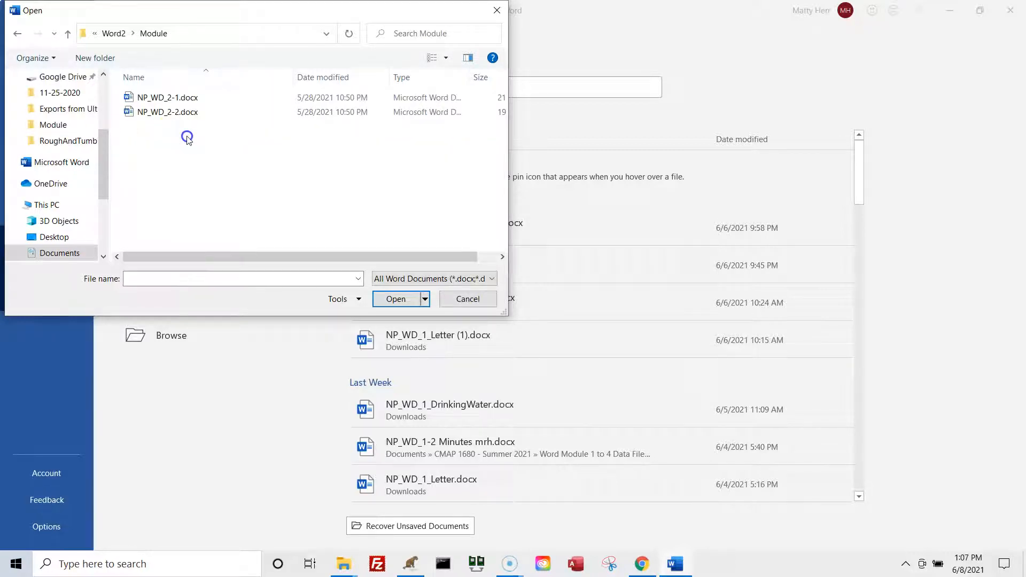
double_click(167, 98)
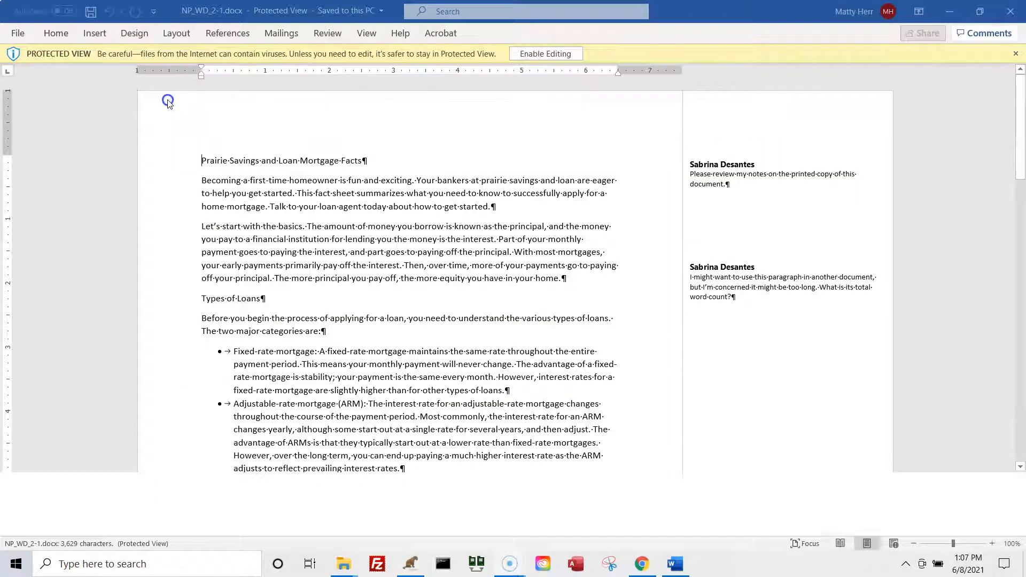
click(537, 54)
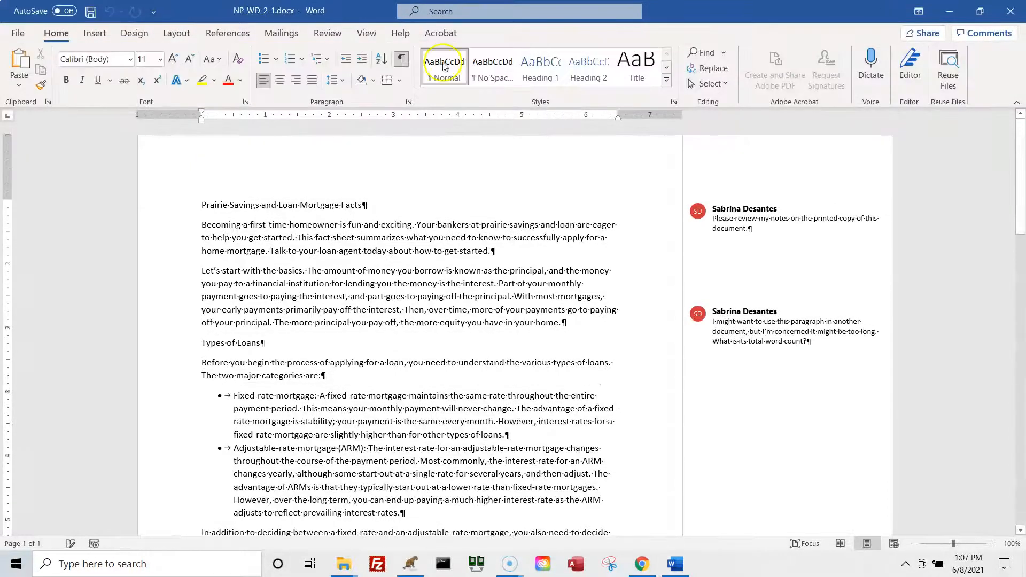
- Save a copy of the document as NP_WD_2-1_Mortgage mrh in the same Module folder
click(20, 34)
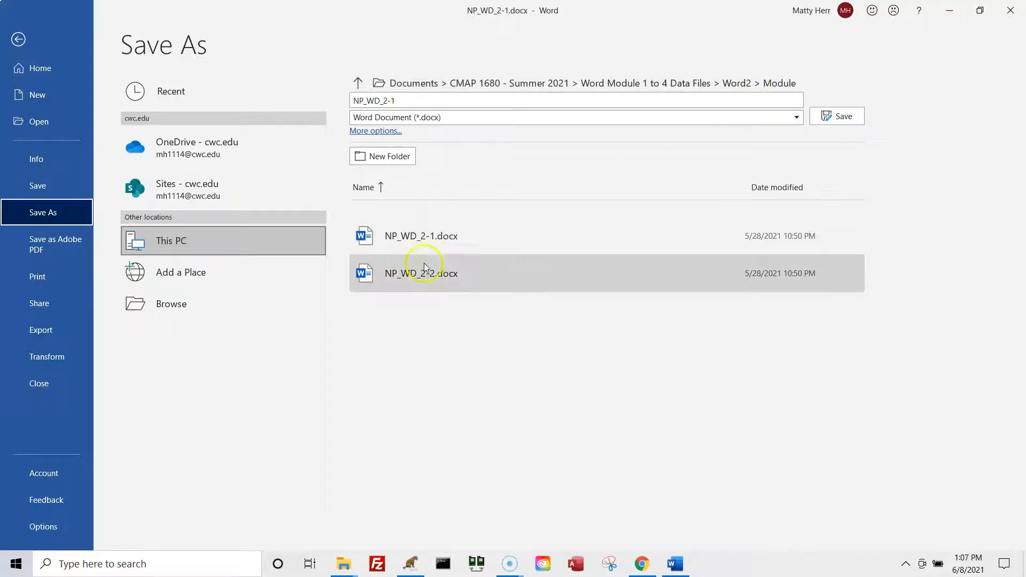
click(415, 101)
click(415, 102)
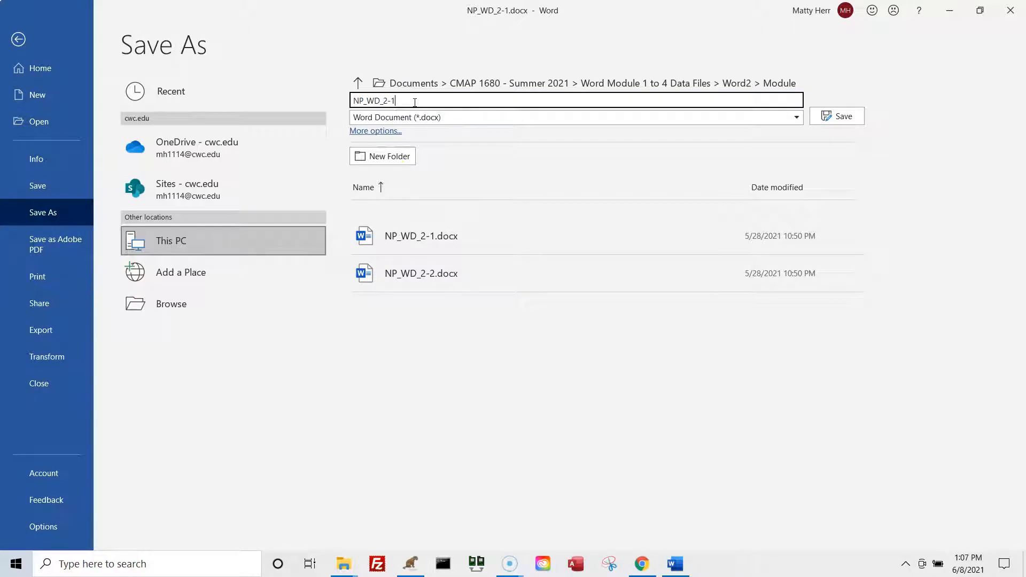
text(_Mortgage mrh)
click(851, 123)
click(852, 122)
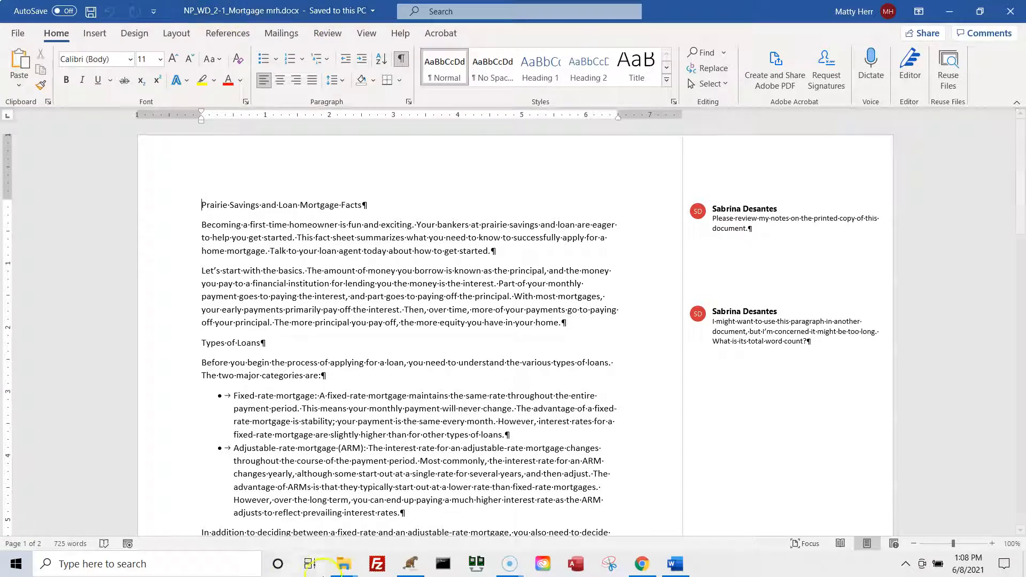
- Switch to File Explorer, check the Word2 Module folder for the saved Mortgage copy, and close the window
click(343, 564)
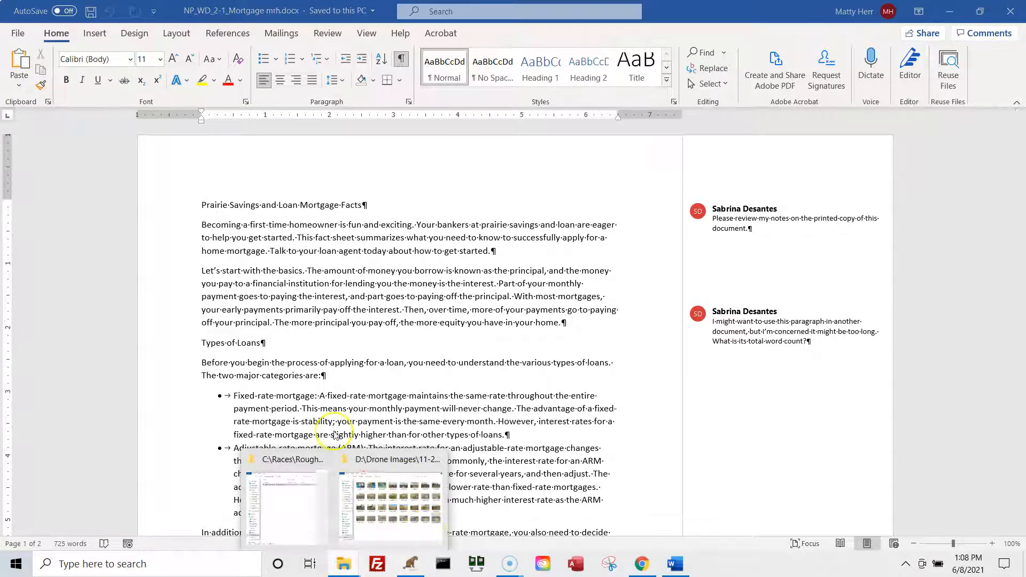
click(308, 510)
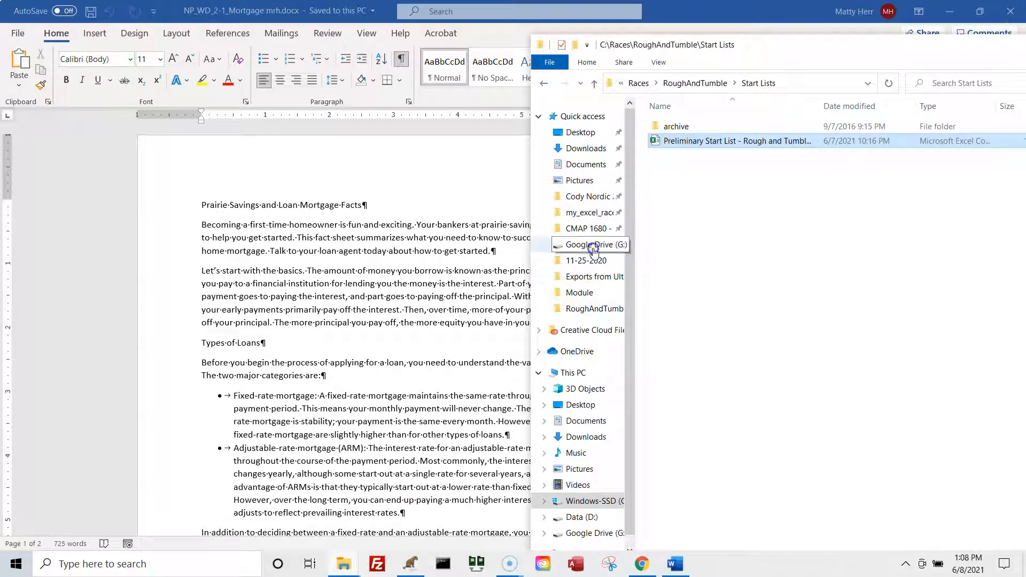
click(587, 229)
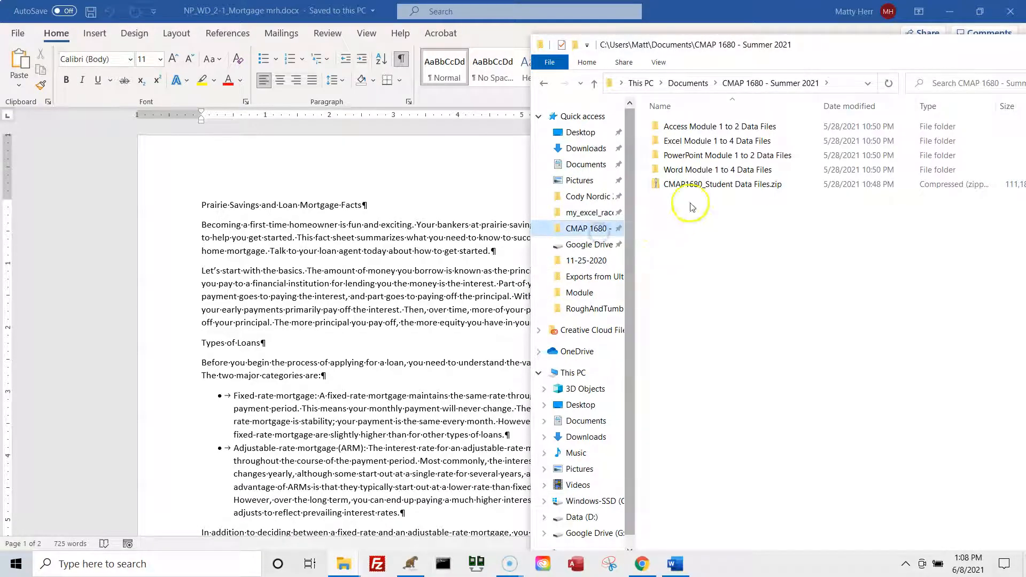
double_click(689, 169)
double_click(681, 142)
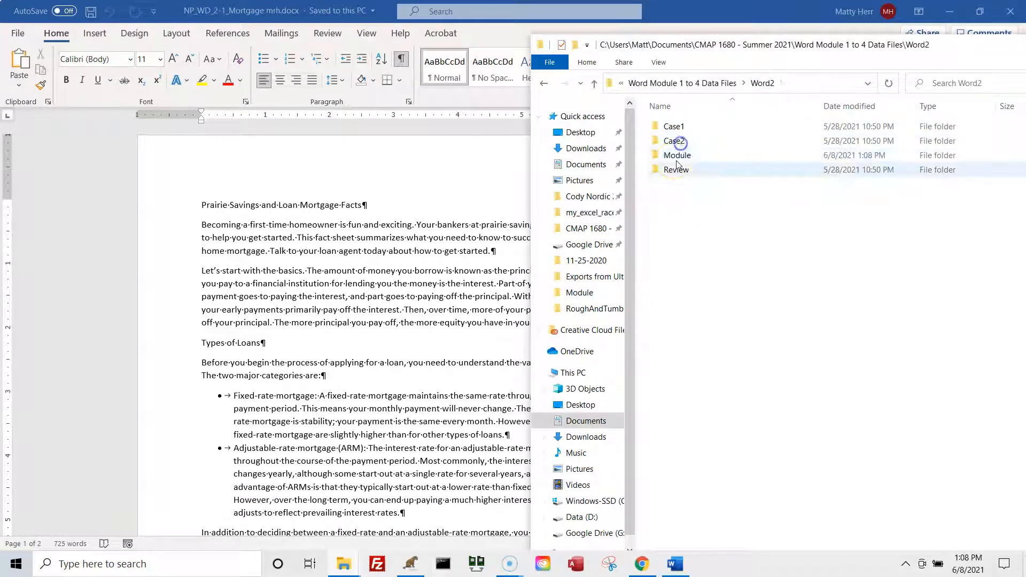
double_click(683, 155)
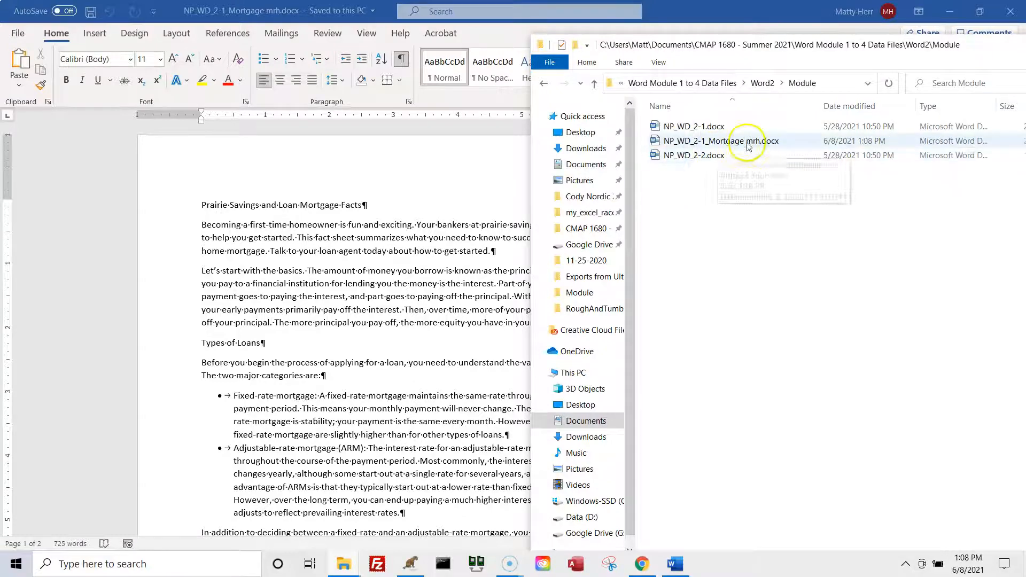
drag(689, 45, 690, 131)
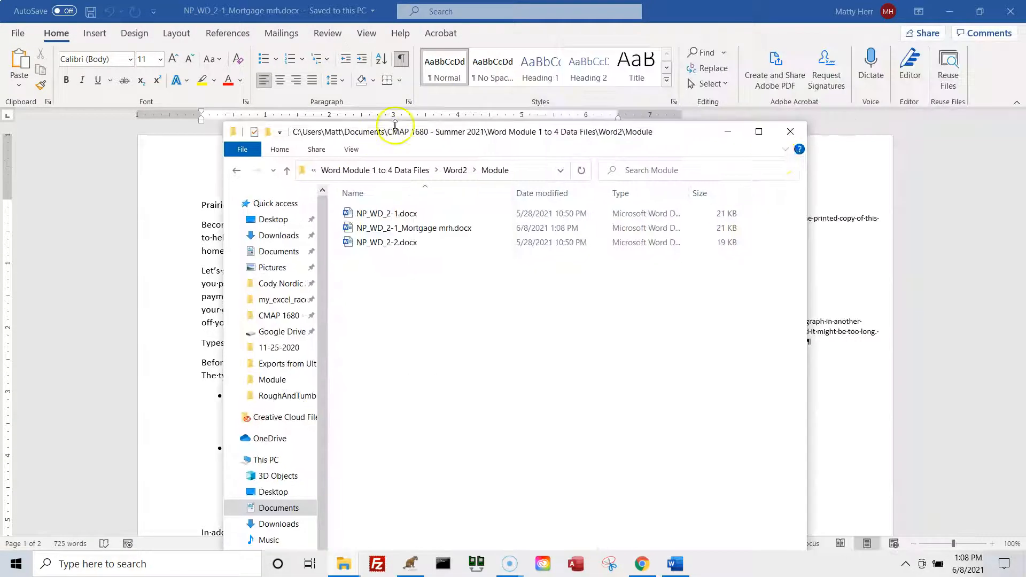
click(789, 128)
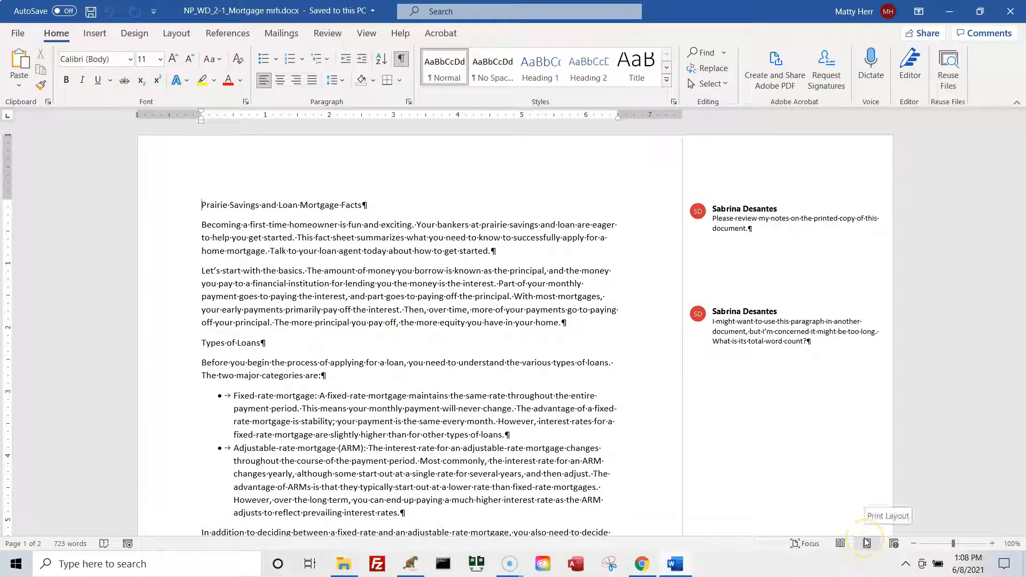
- Set the document's review markup display to Simple Markup
click(329, 35)
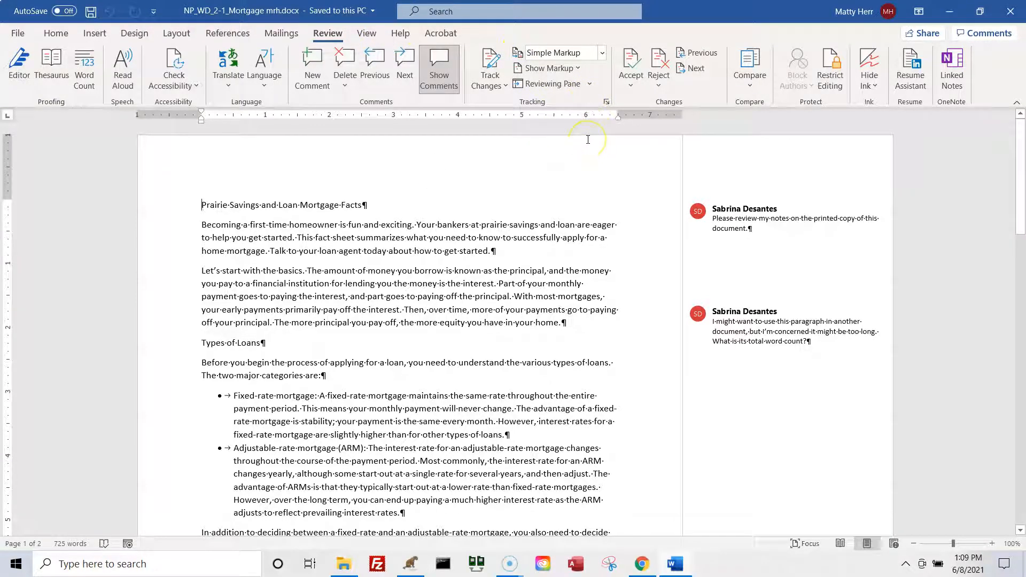
click(602, 53)
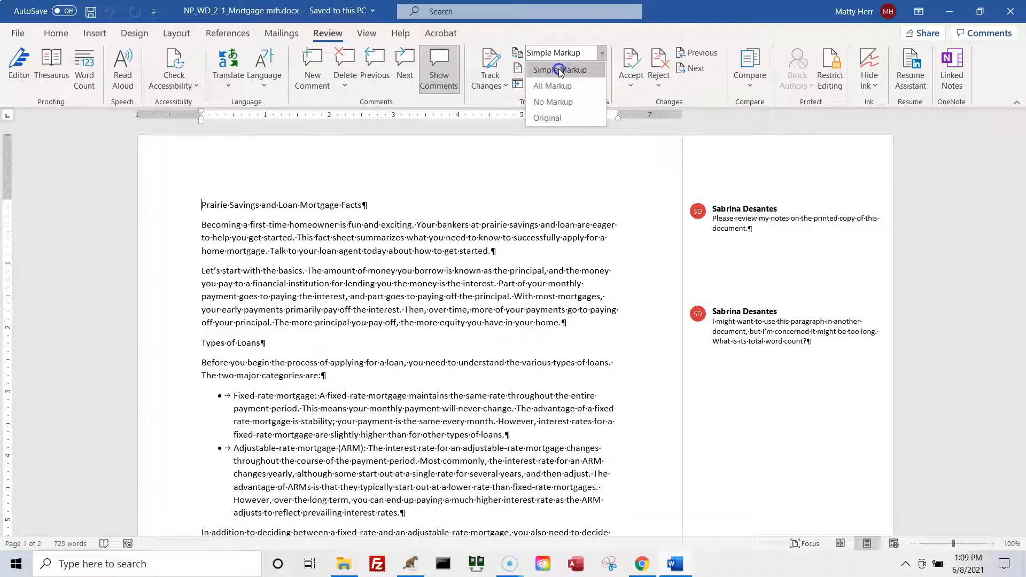
click(602, 55)
click(601, 55)
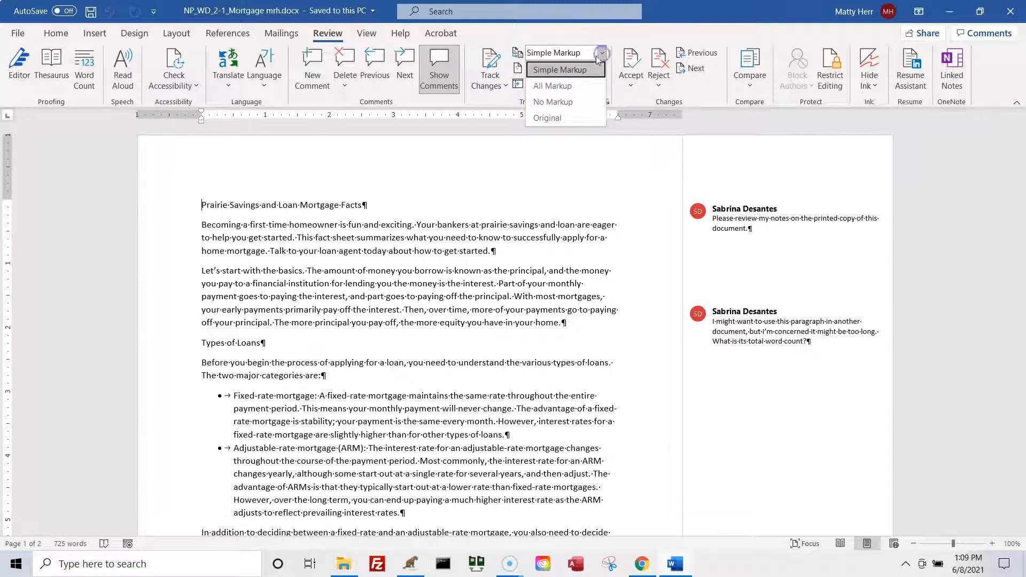
click(573, 71)
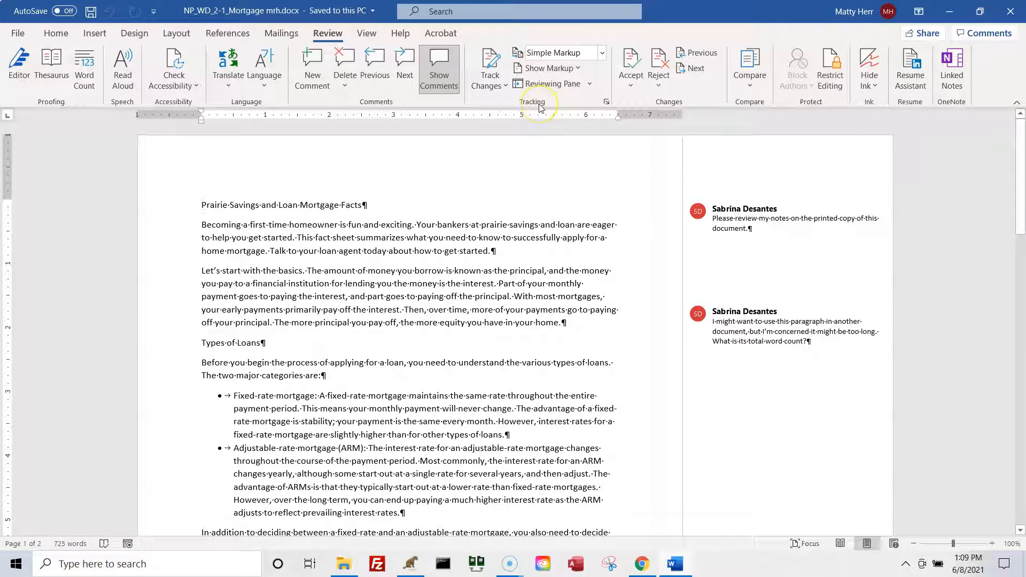
- Toggle the display of comments beside the document off and back on
key(ctrl)
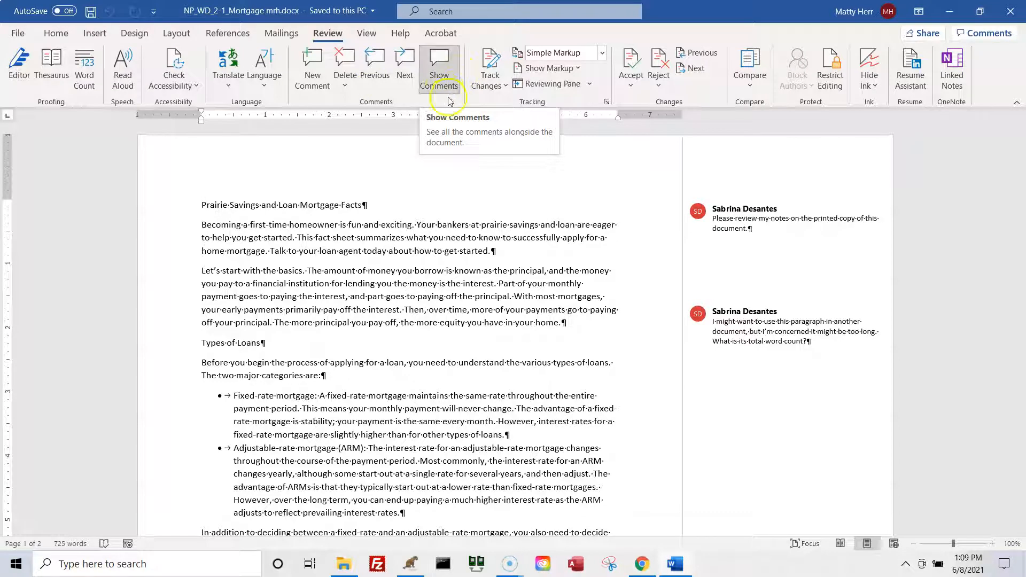
click(440, 77)
click(441, 79)
click(441, 79)
click(440, 78)
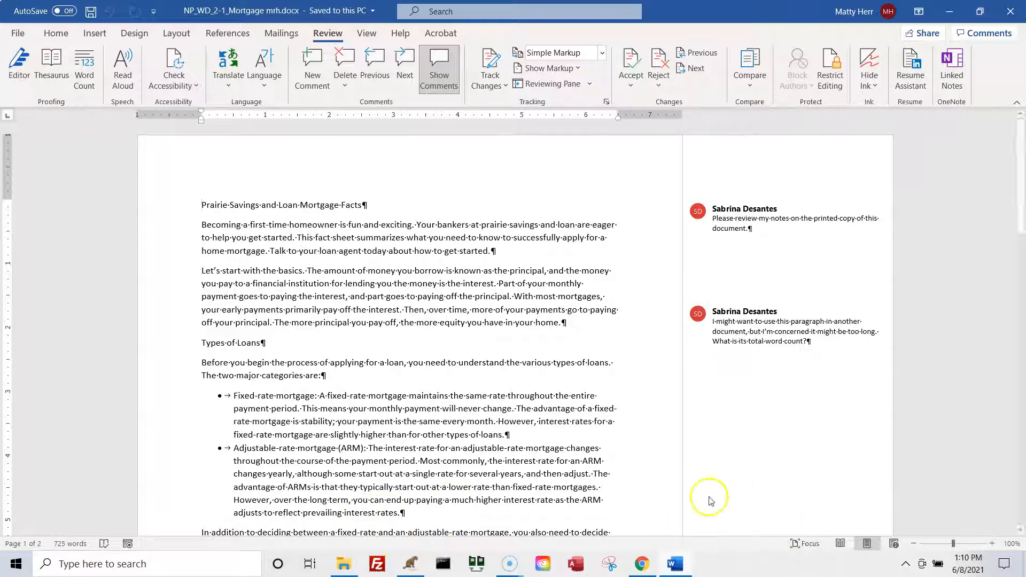
- Zoom the document in to 180% and check whether the page and its comments still fit across the window
click(991, 543)
click(991, 543)
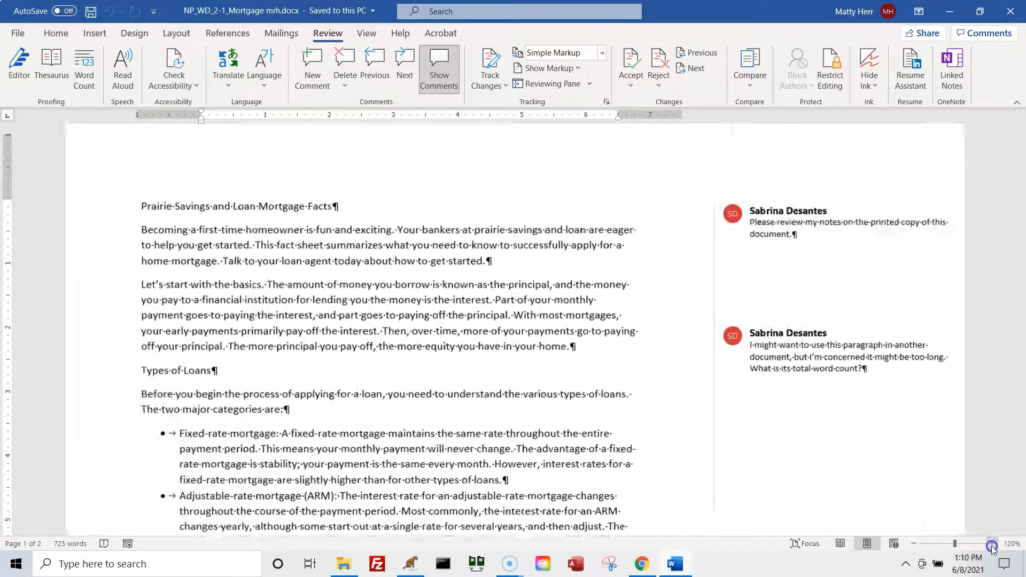
click(992, 544)
click(991, 544)
click(992, 544)
click(992, 543)
click(991, 543)
click(991, 543)
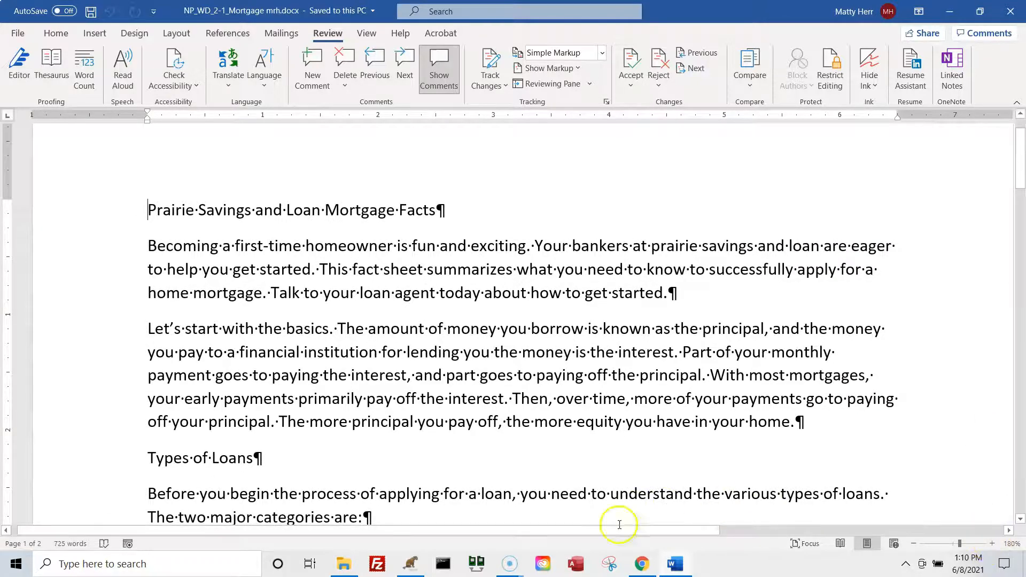
drag(613, 531, 470, 522)
drag(648, 511, 310, 482)
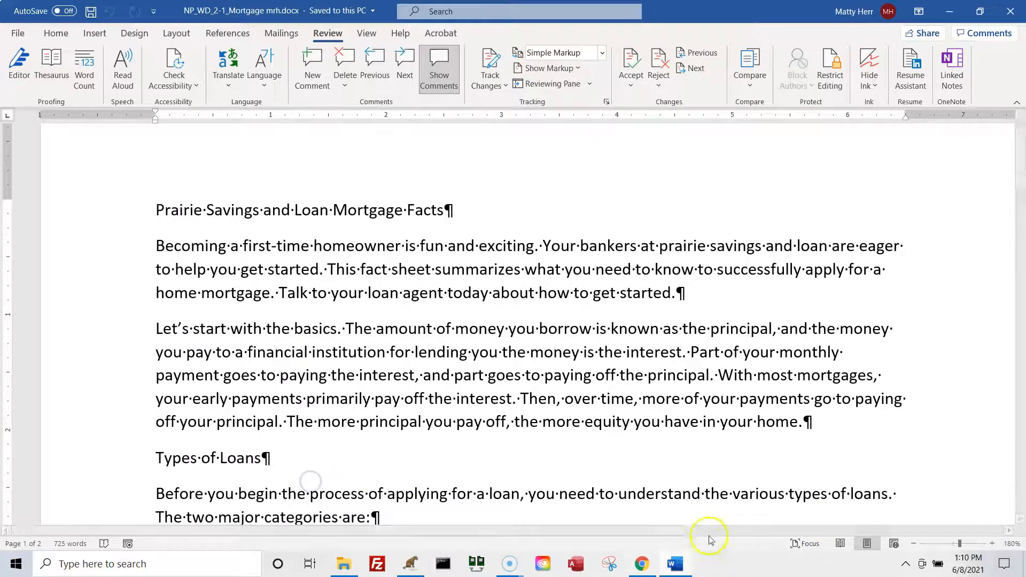
- Set the document zoom to 130%
click(915, 544)
click(914, 544)
click(914, 544)
click(914, 544)
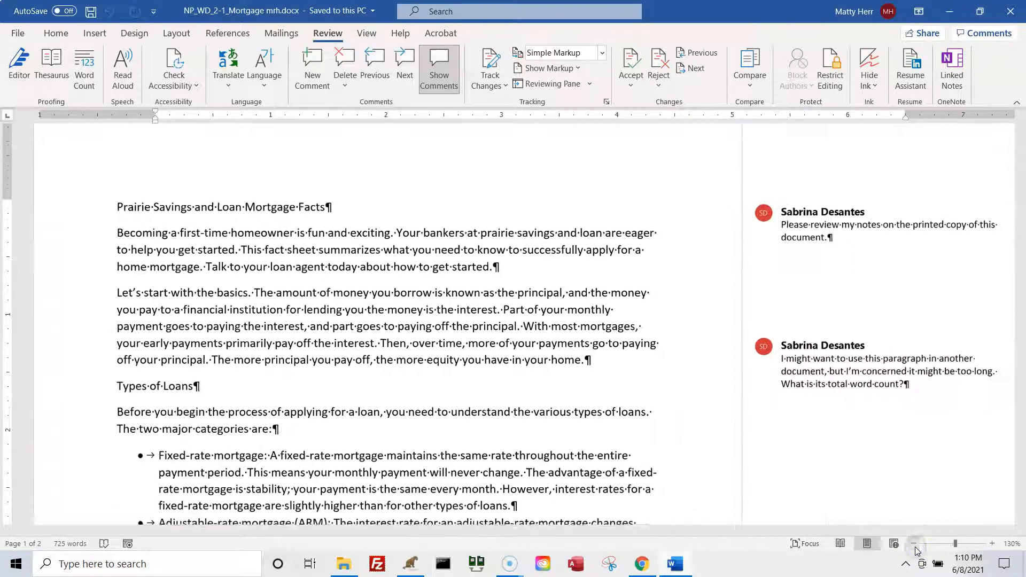
click(914, 544)
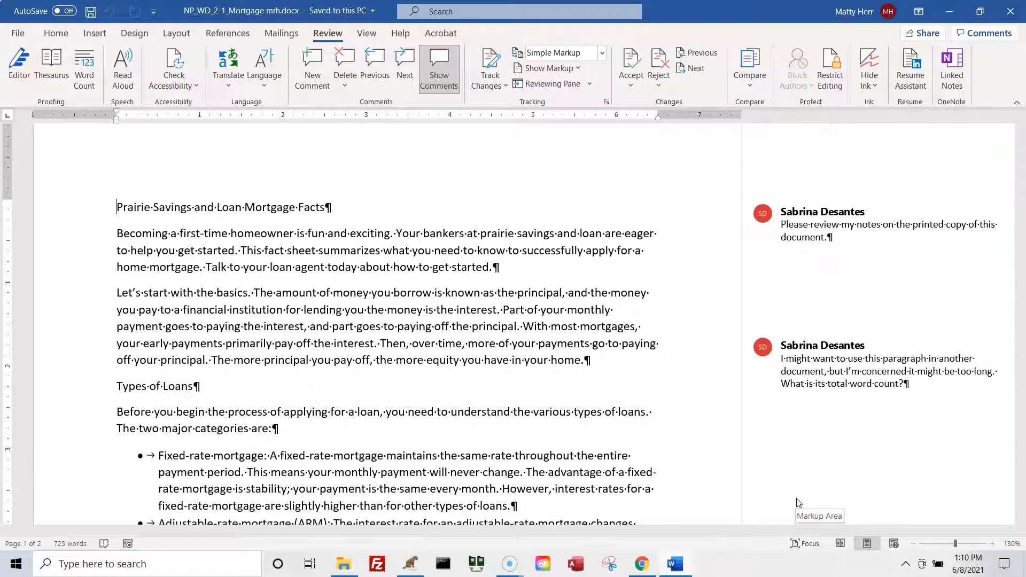
- Look through both pages of the mortgage handout for reviewer comments, including beside the "Prepared by:" line
scroll(613, 423, down, 6)
scroll(559, 425, down, 14)
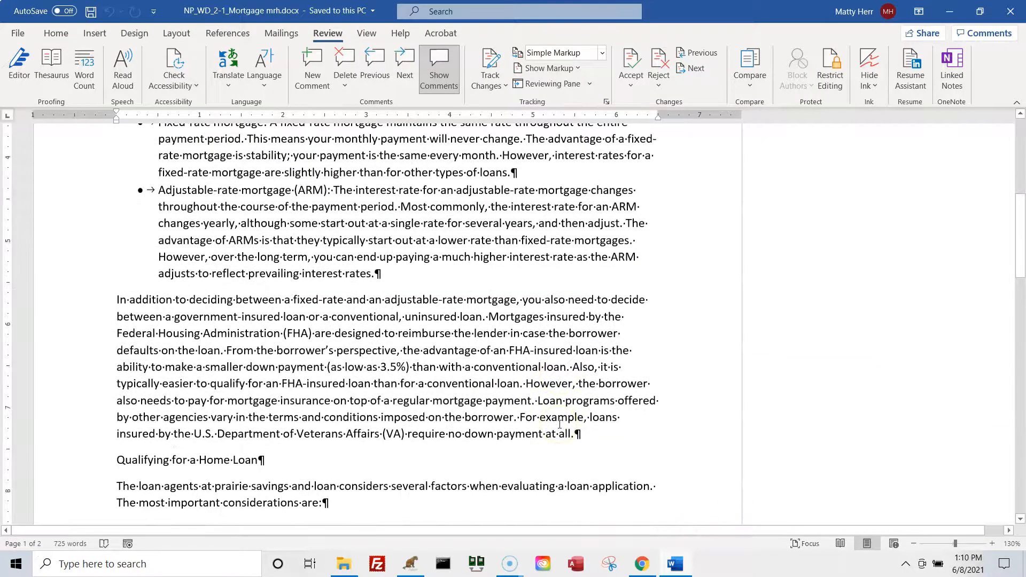
scroll(554, 427, down, 4)
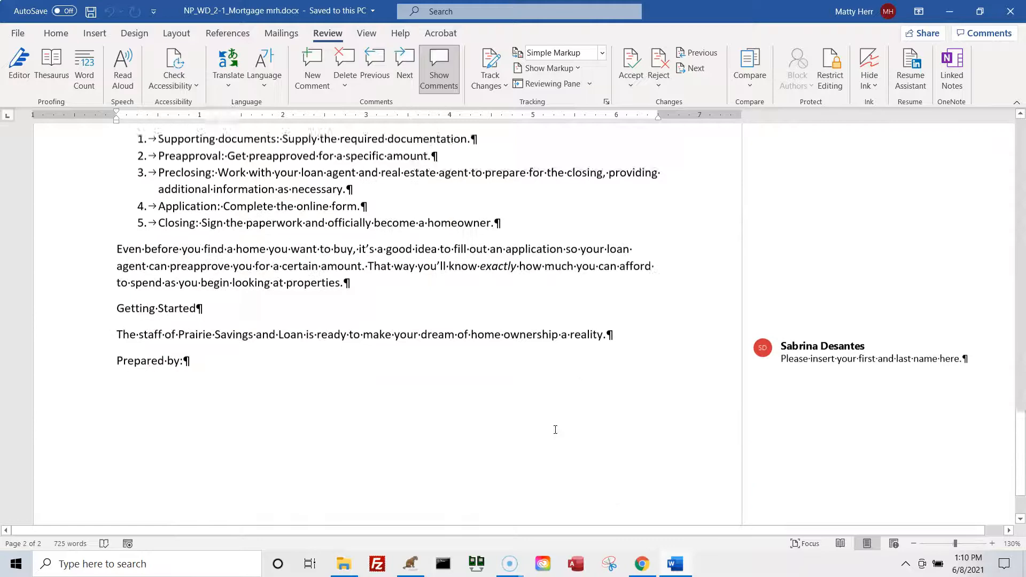
scroll(554, 428, up, 7)
scroll(555, 429, up, 17)
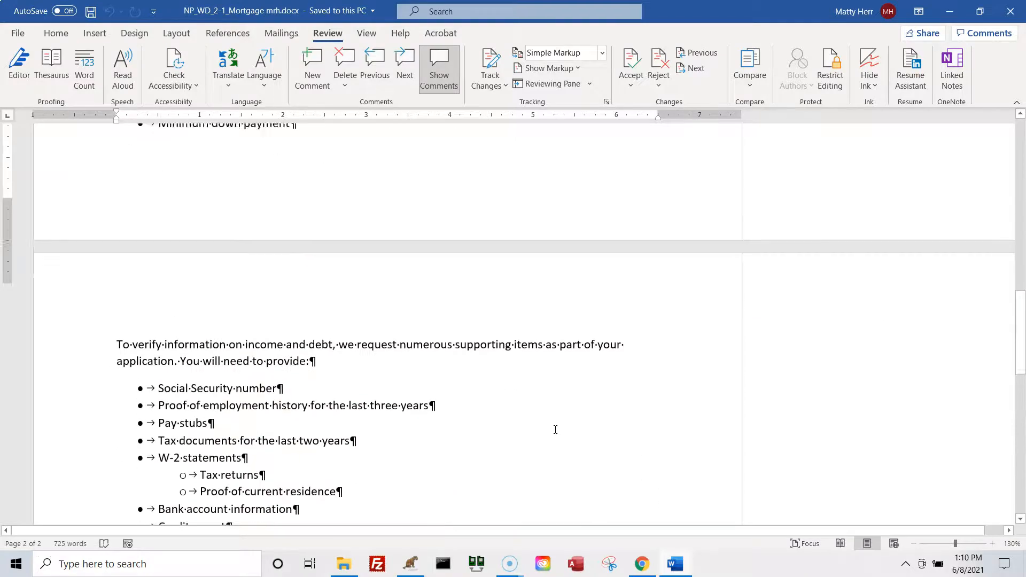
click(538, 437)
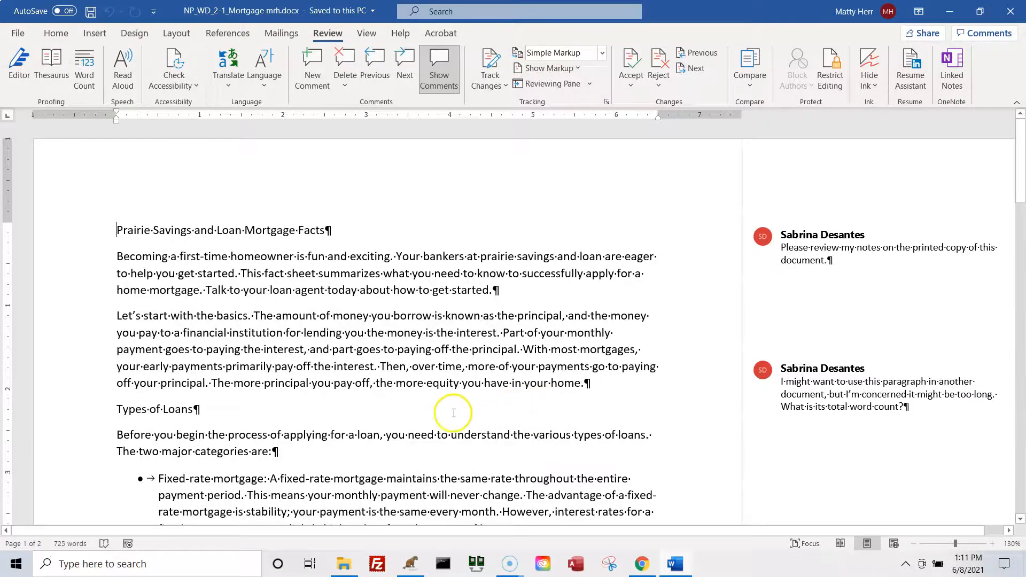
- Examine the page break after "Minimum down payment" and the paragraph beginning "To verify information" on page 2
scroll(428, 390, down, 6)
scroll(427, 390, down, 6)
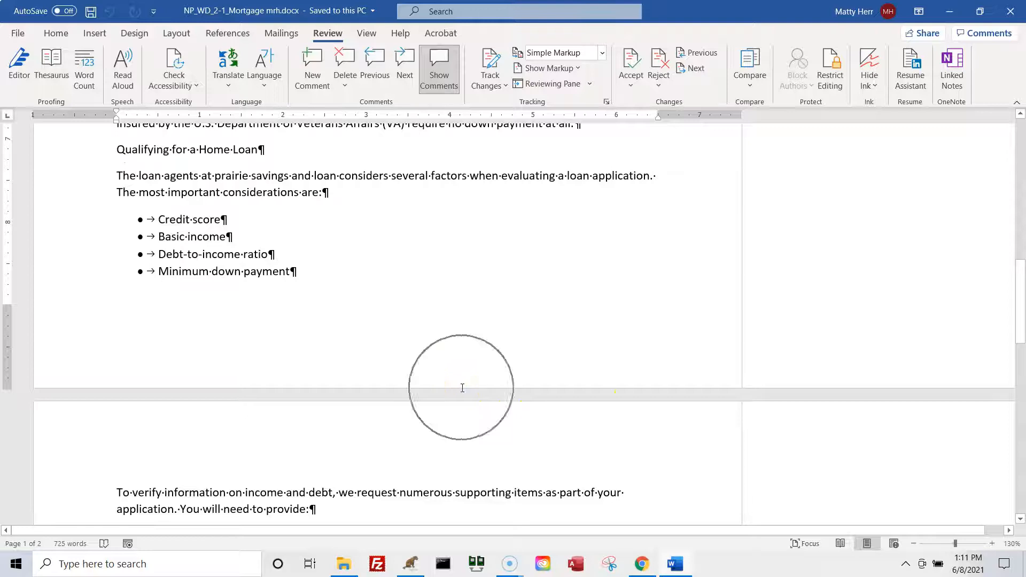
scroll(394, 412, down, 2)
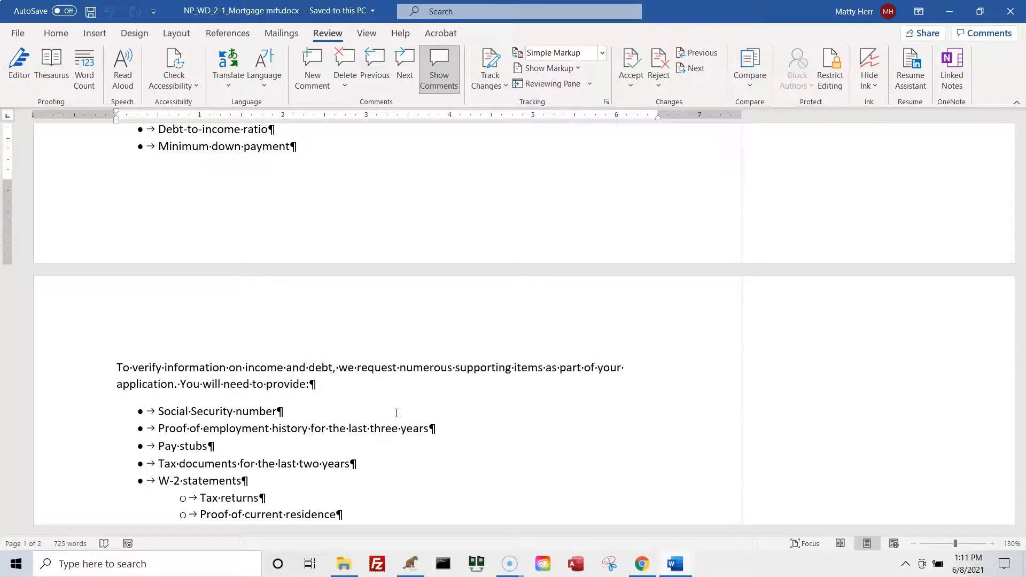
drag(118, 367, 422, 366)
scroll(422, 366, down, 1)
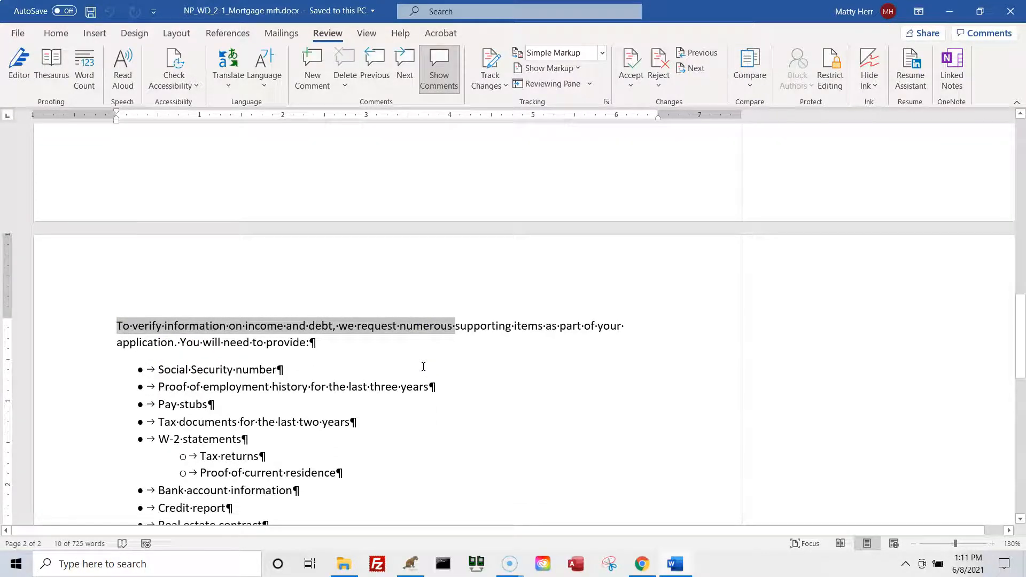
click(588, 353)
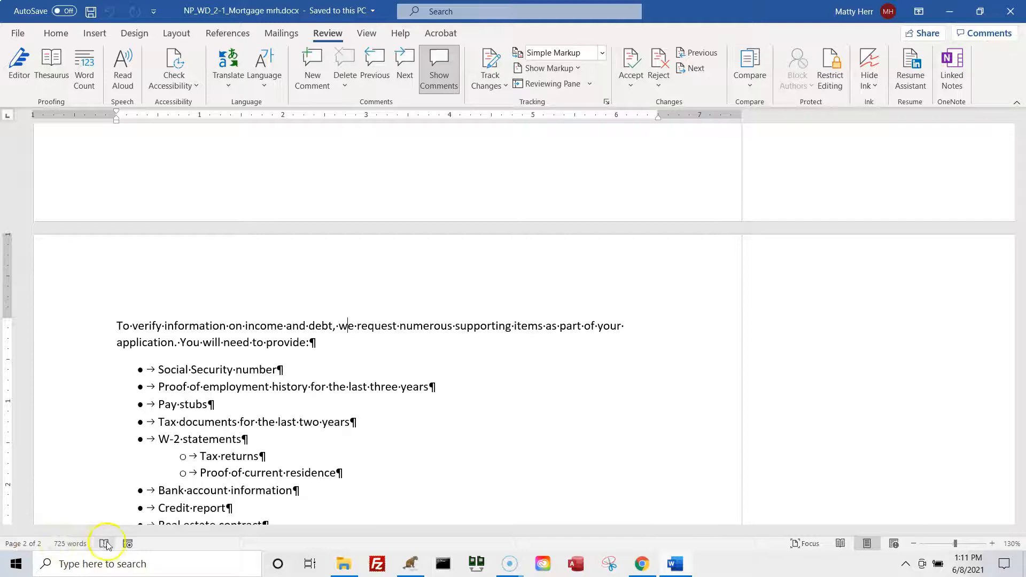
click(209, 540)
click(209, 537)
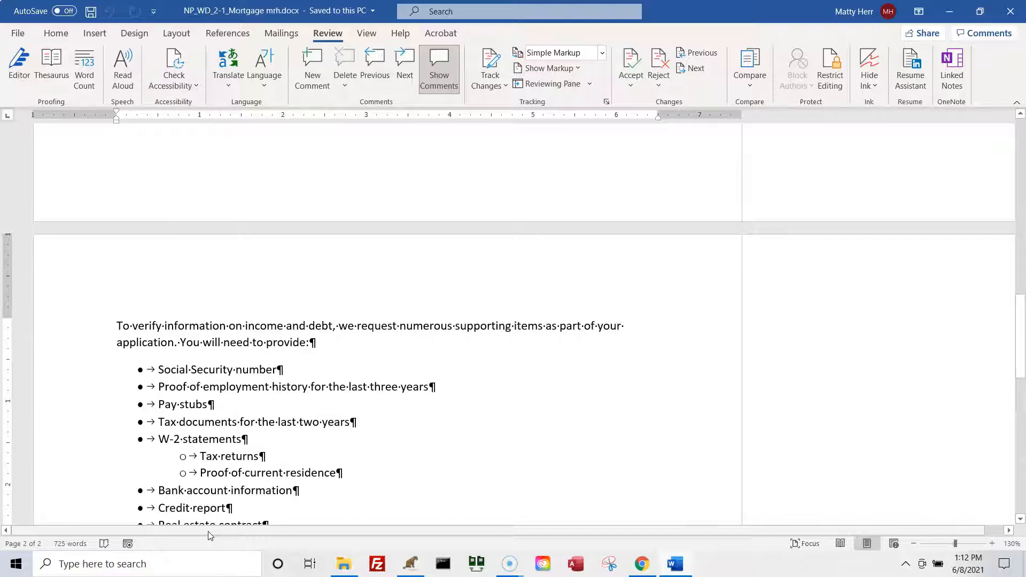
double_click(256, 226)
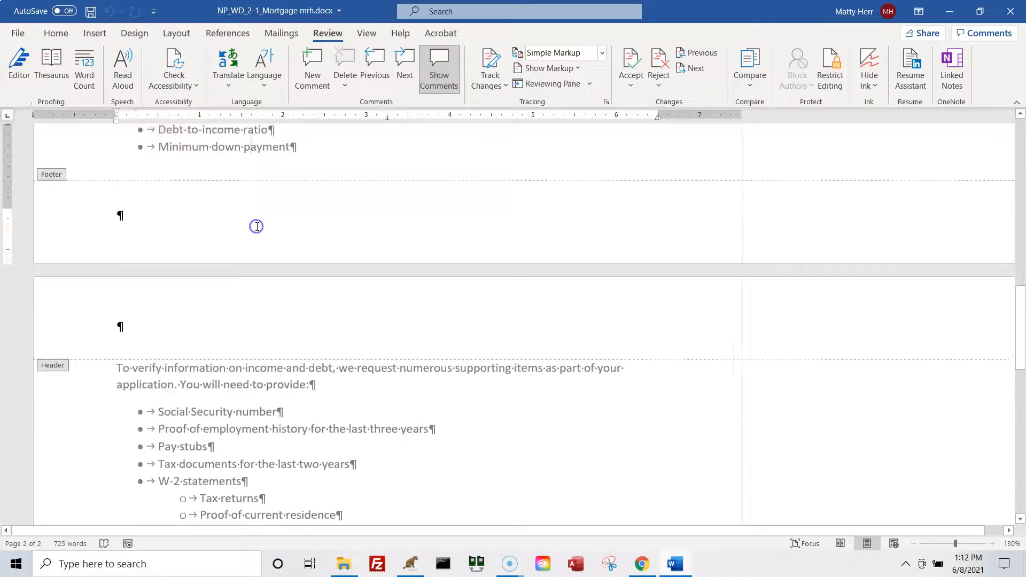
double_click(211, 271)
click(180, 271)
double_click(181, 271)
scroll(170, 449, down, 12)
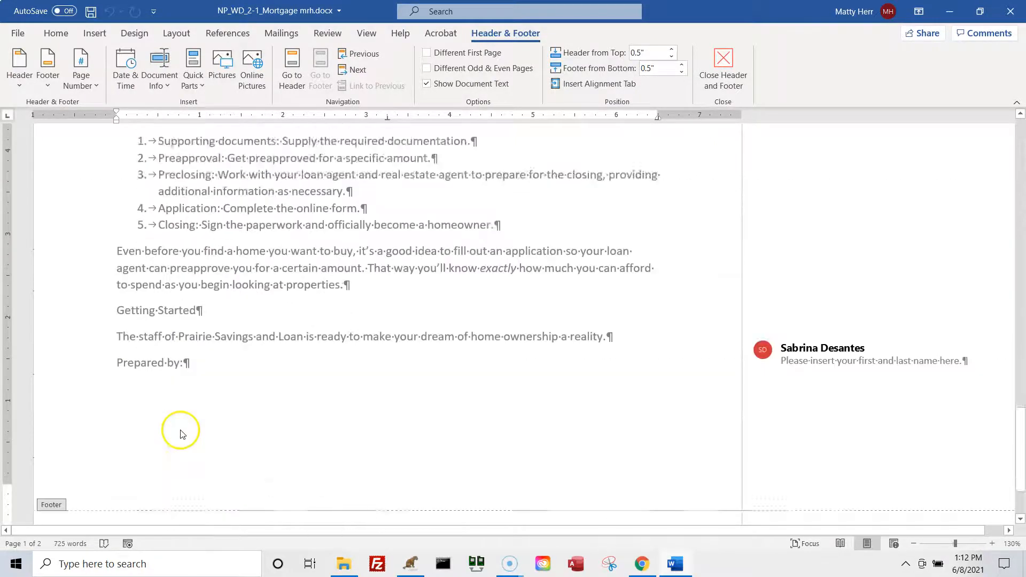
scroll(241, 357, up, 10)
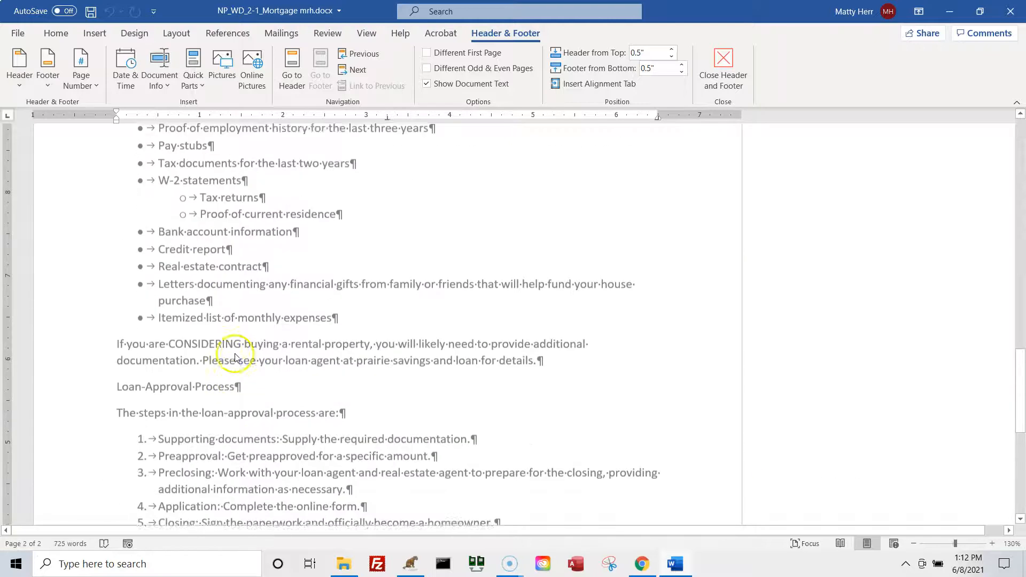
scroll(237, 357, up, 4)
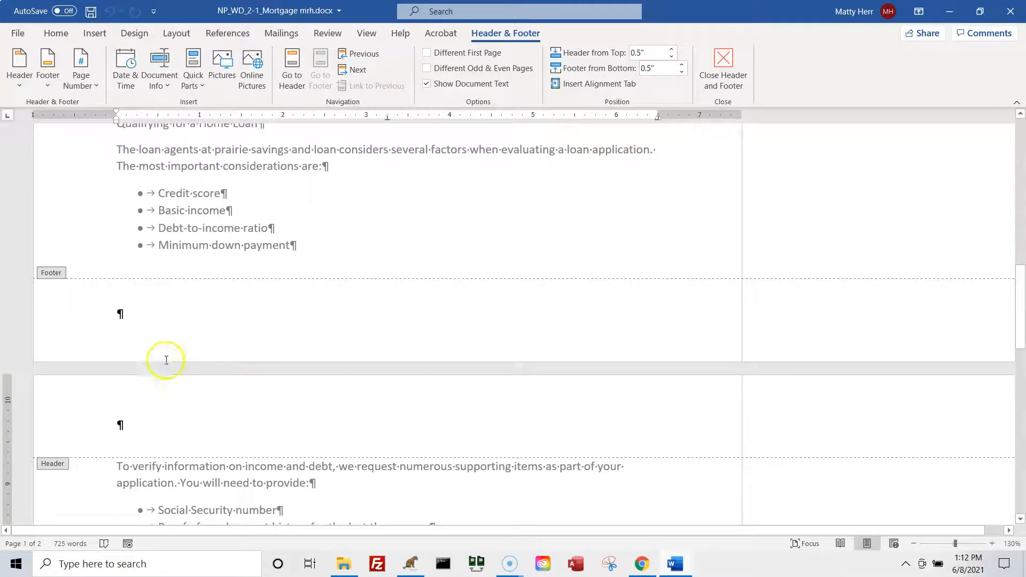
double_click(182, 485)
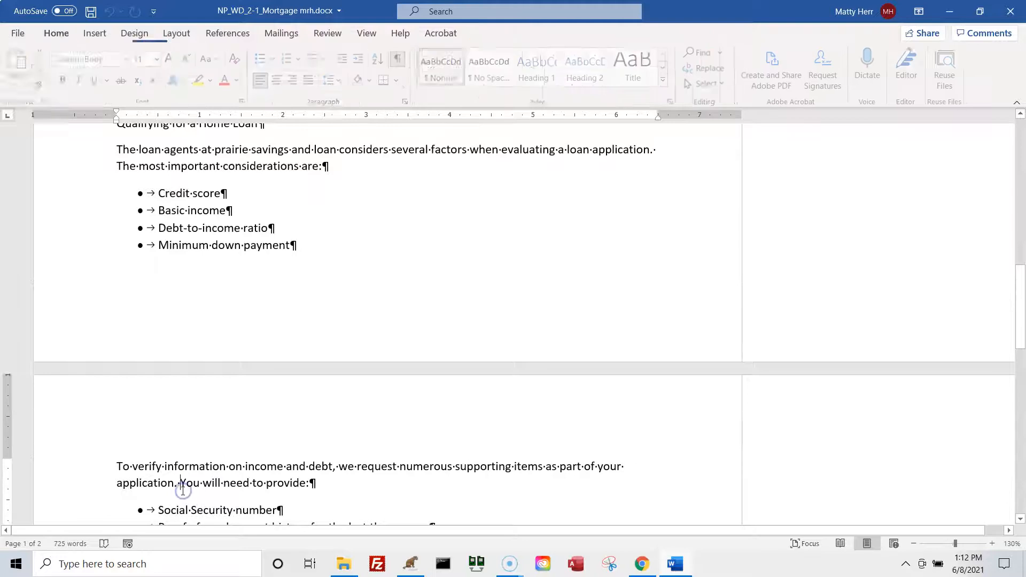
- Hide the white space between pages 1 and 2 and show it again
double_click(169, 368)
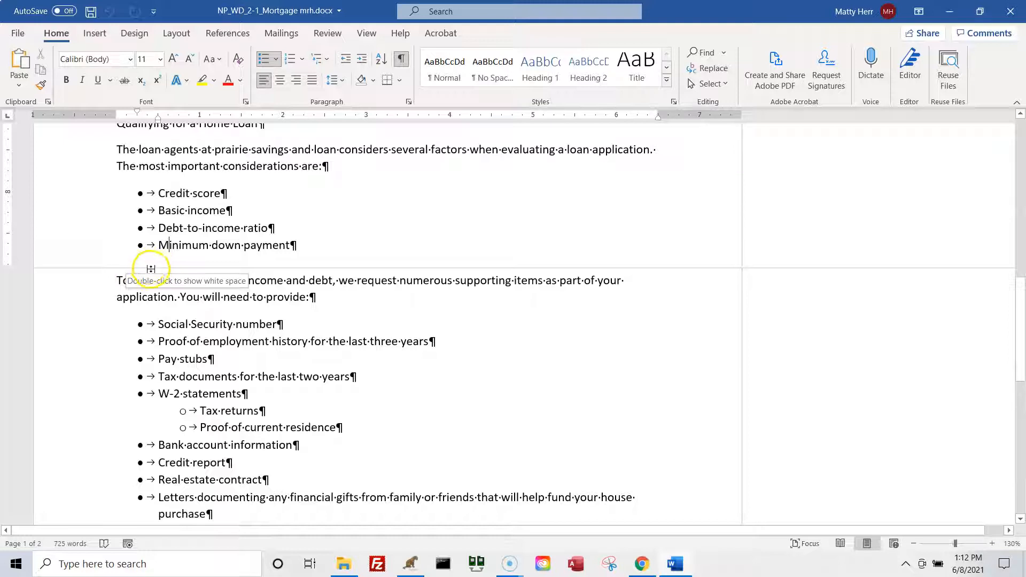
double_click(110, 267)
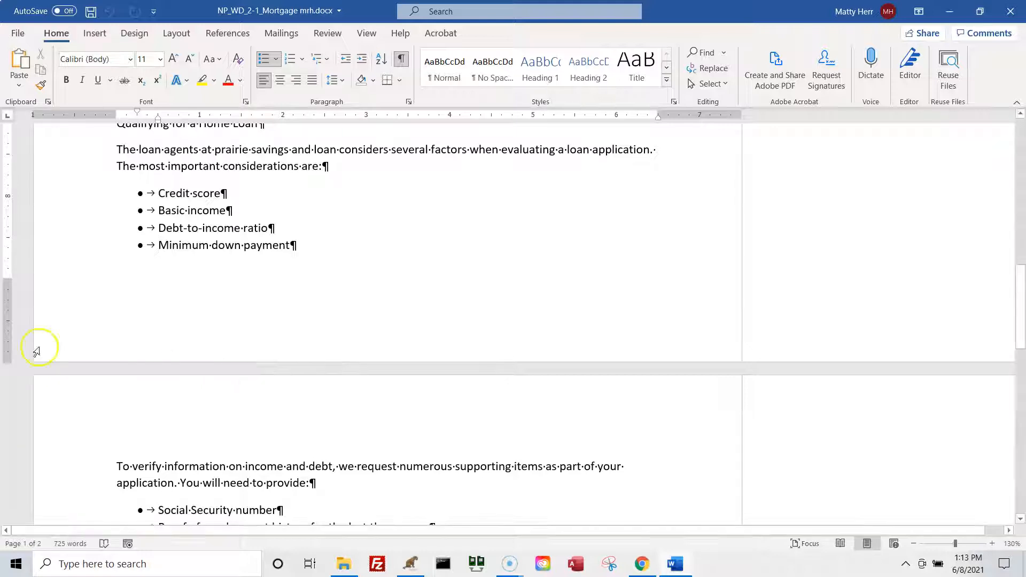
- Place the insertion point at the beginning of the title "Prairie Savings and Loan Mortgage Facts"
scroll(88, 342, up, 15)
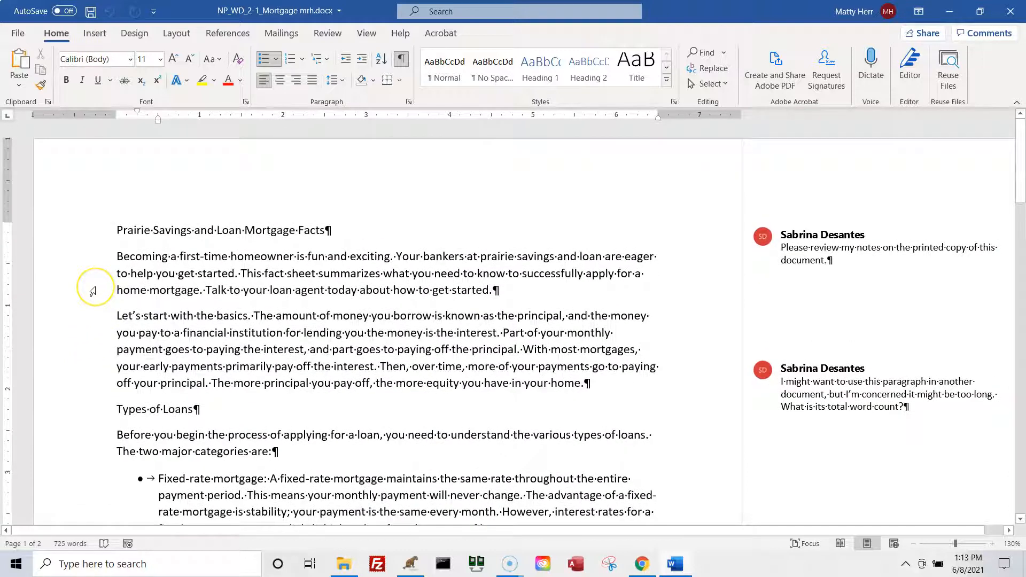
scroll(92, 292, down, 9)
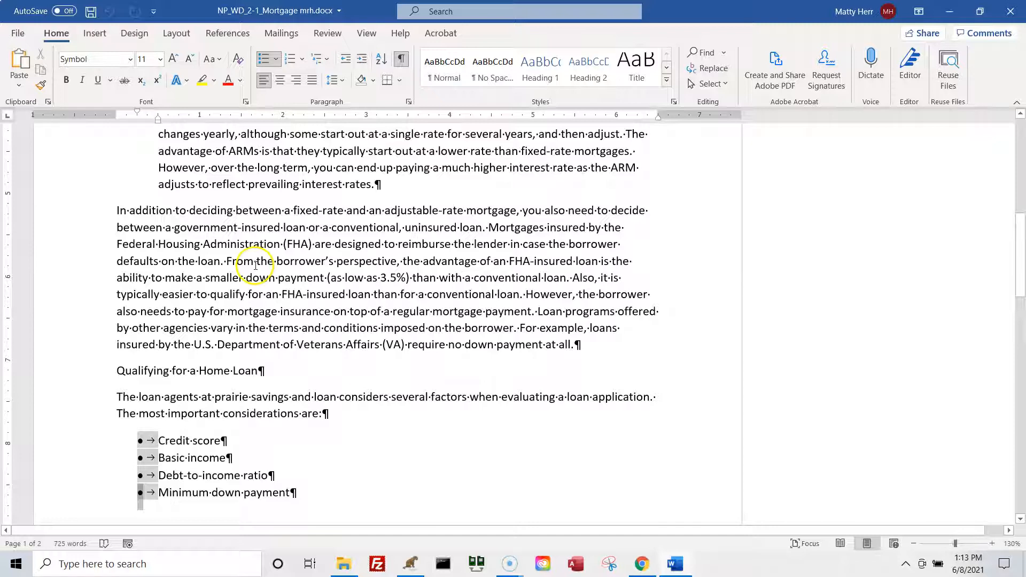
click(316, 357)
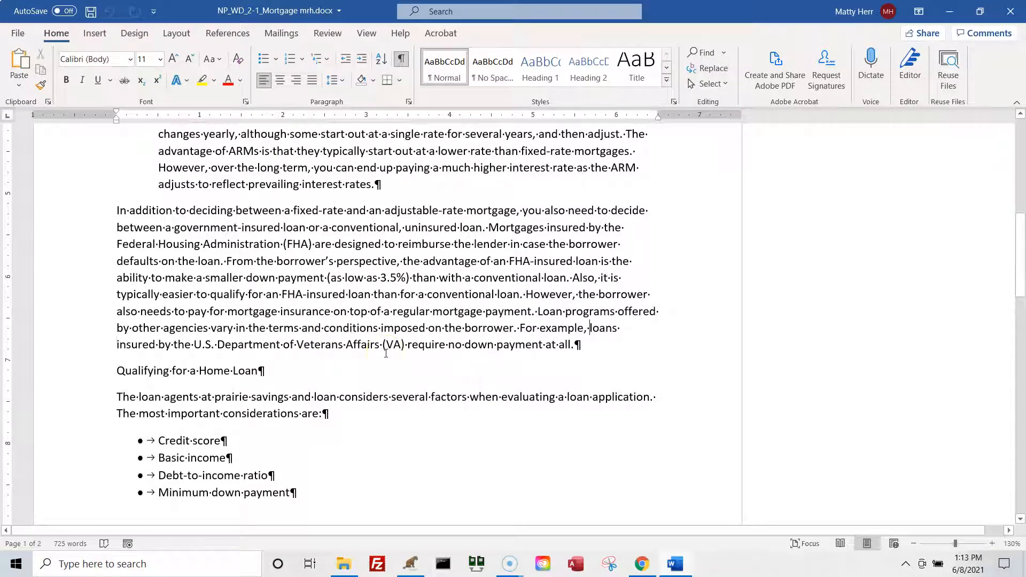
scroll(396, 267, up, 10)
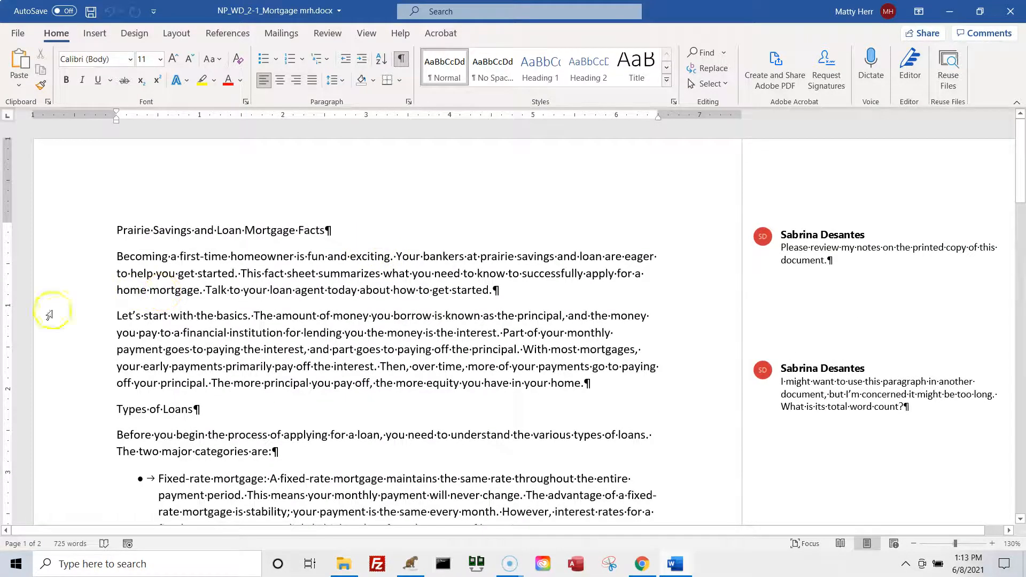
click(117, 230)
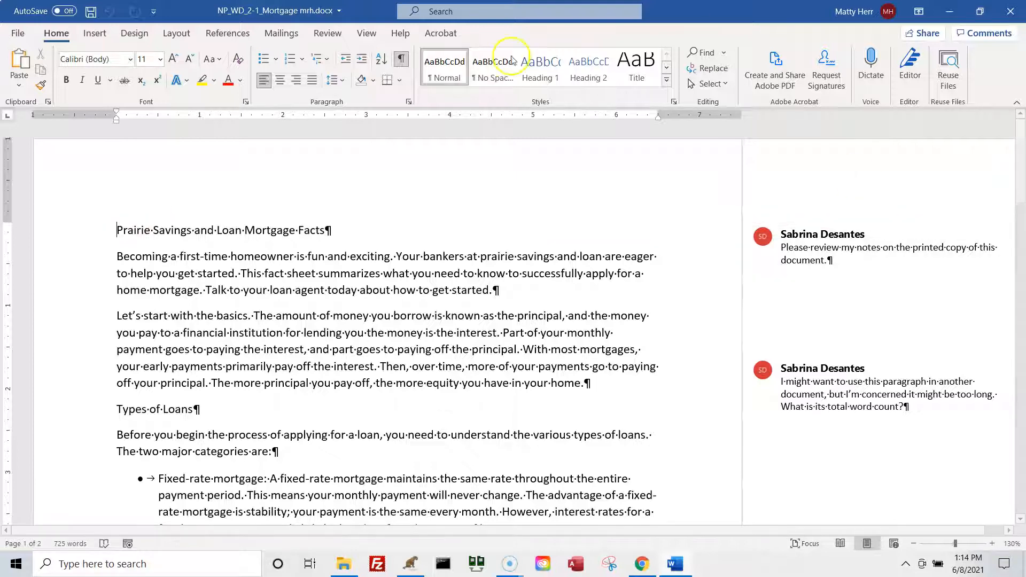
- Go to the first comment in the document and continue to the second comment, which asks about the paragraph's word count
click(323, 34)
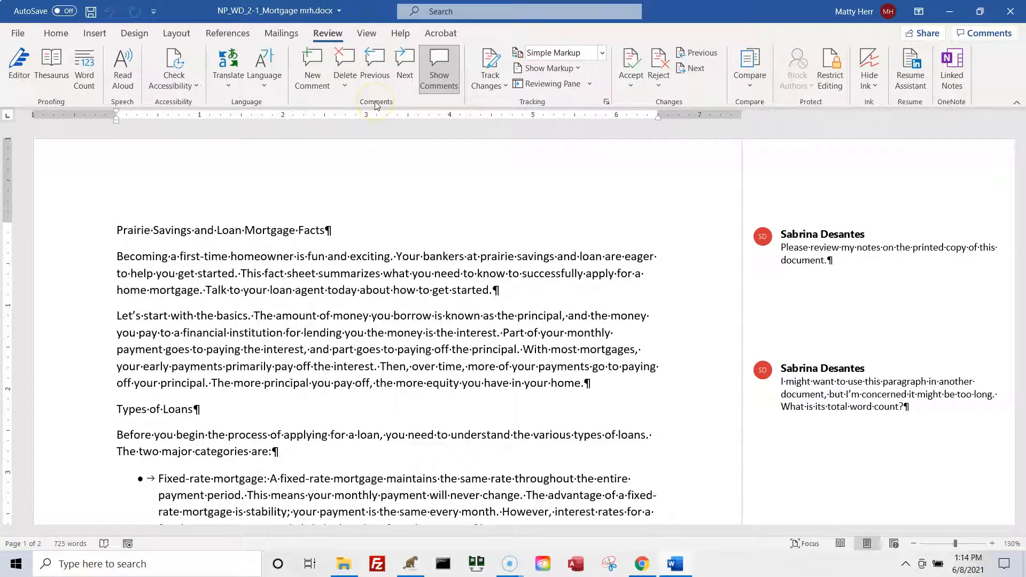
click(406, 71)
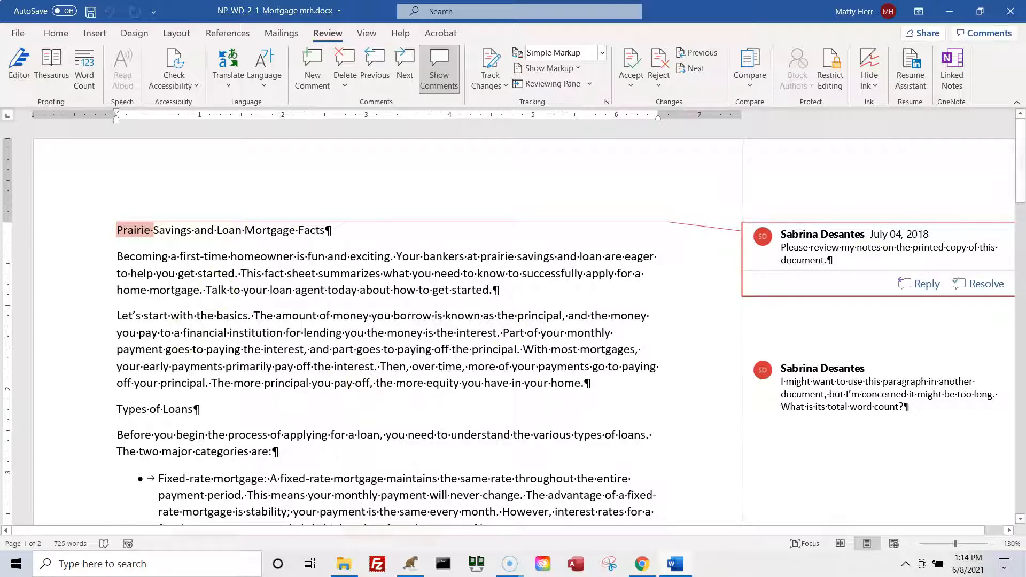
click(404, 69)
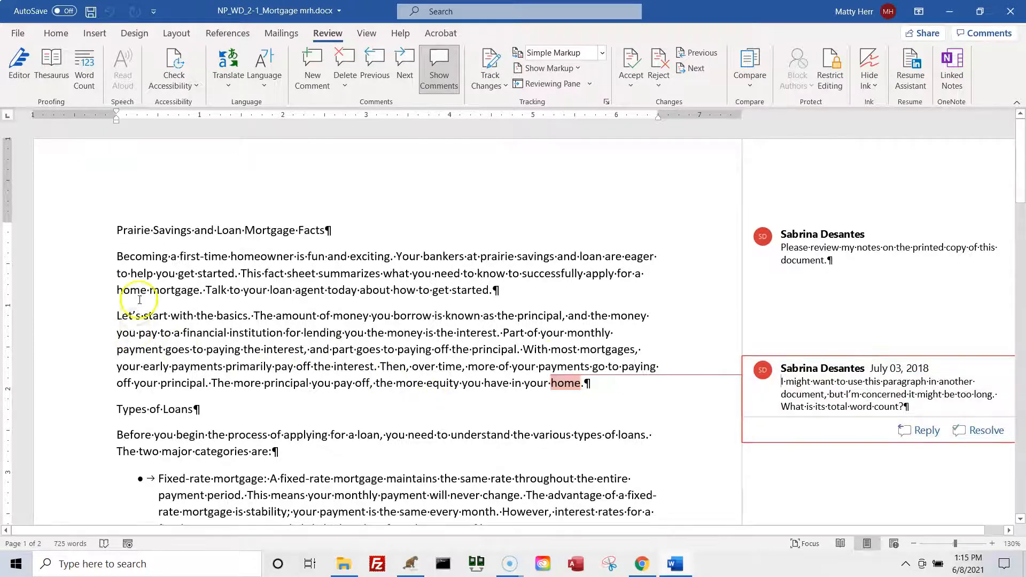
- Check the word count of the paragraph beginning "Let's start with the basics"
drag(117, 314, 622, 381)
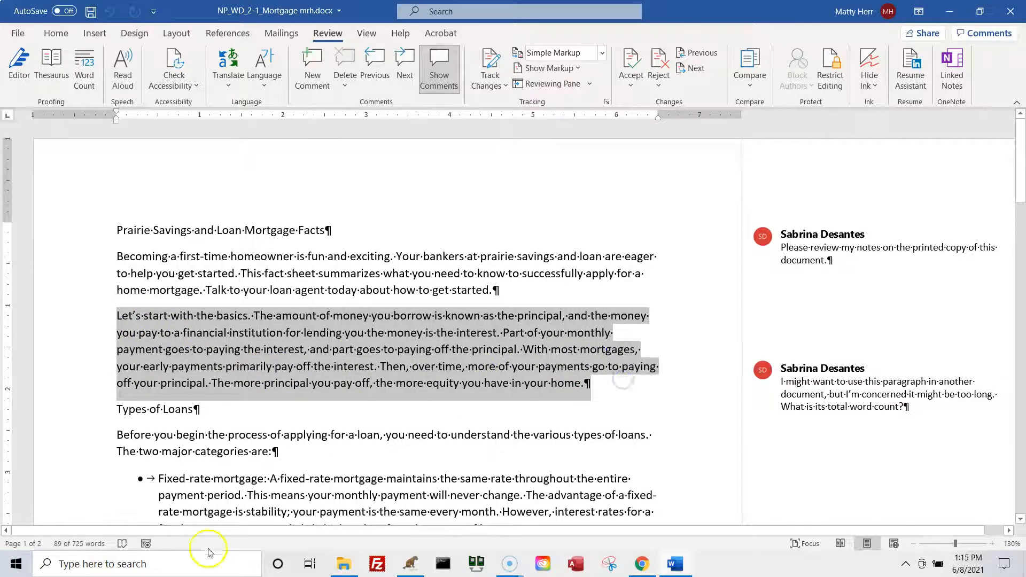
click(76, 549)
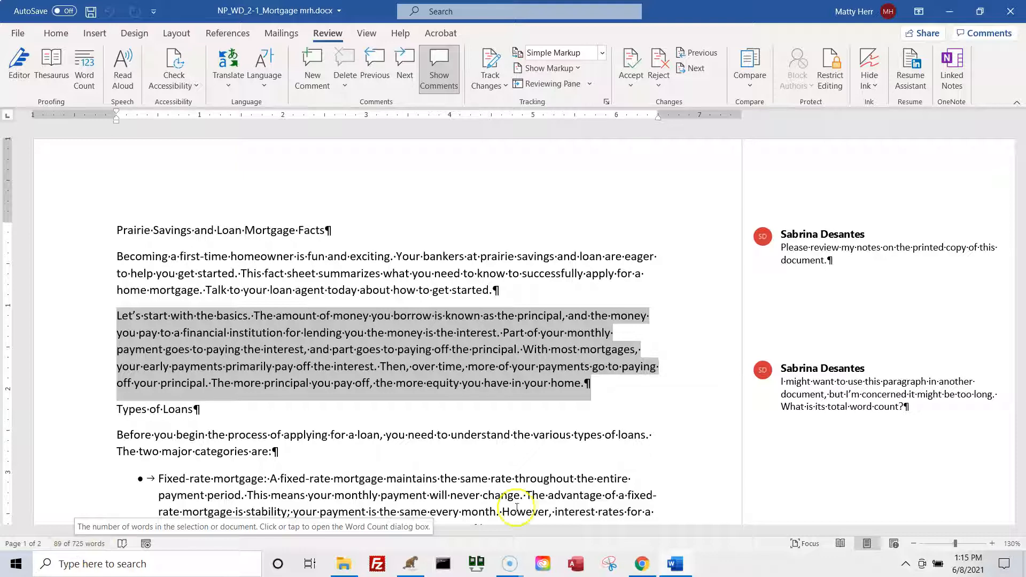
- Reply "89 words" to the comment asking for the total word count of the paragraph beginning "Let's start with the basics"
mouse_move(780, 398)
click(935, 430)
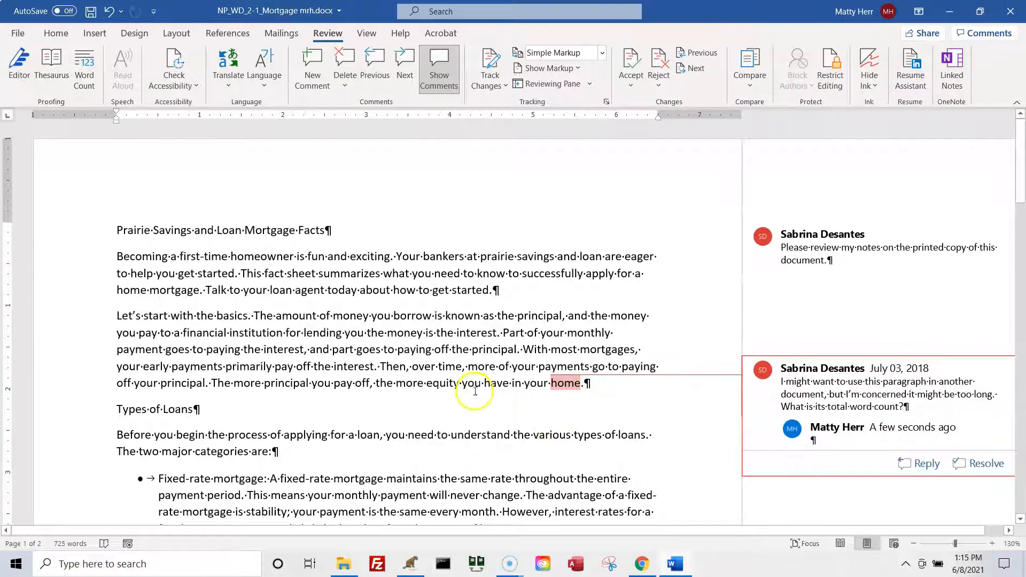
click(352, 367)
drag(116, 316, 625, 394)
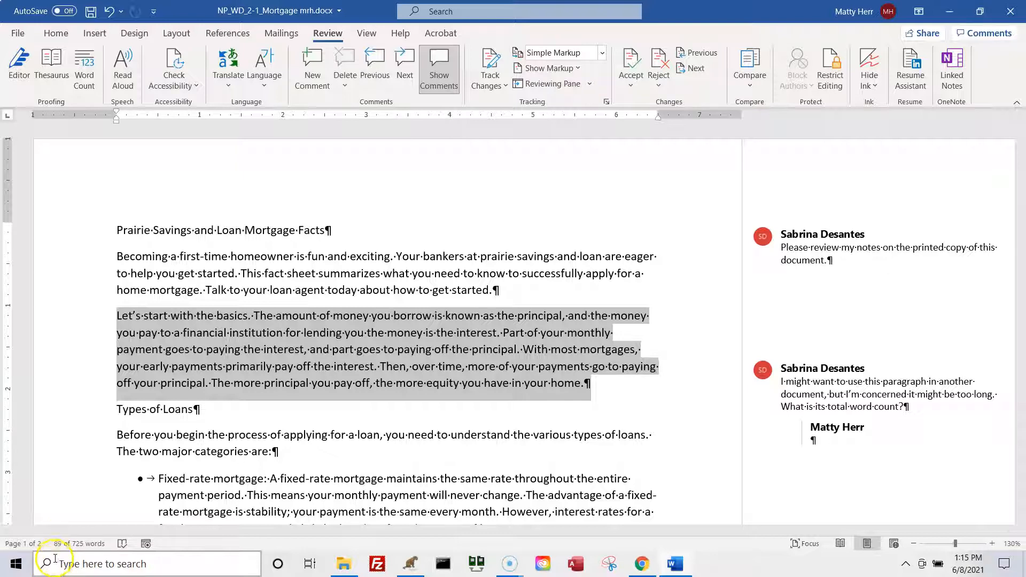
click(855, 432)
click(832, 442)
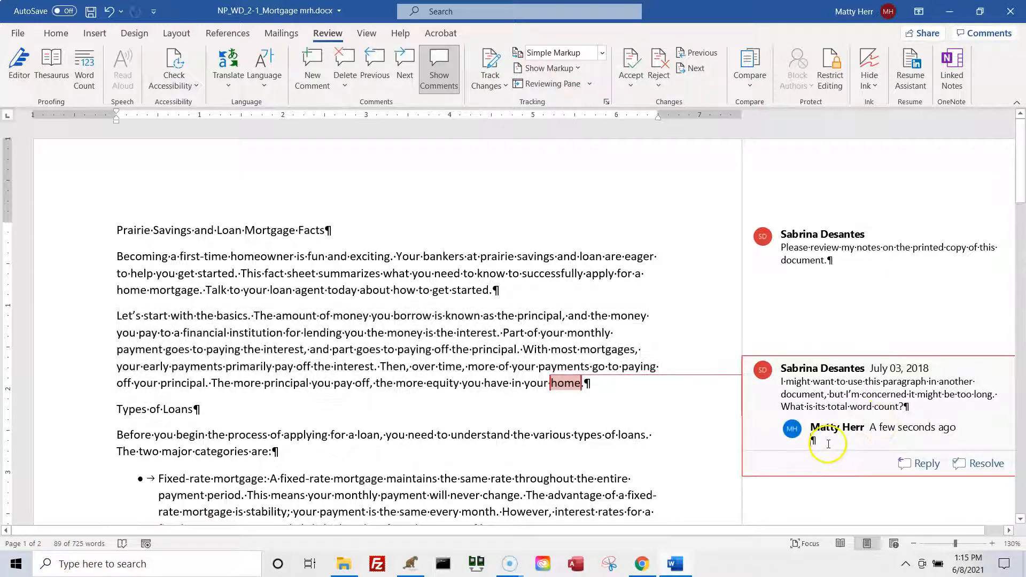
text(89·)
text( words)
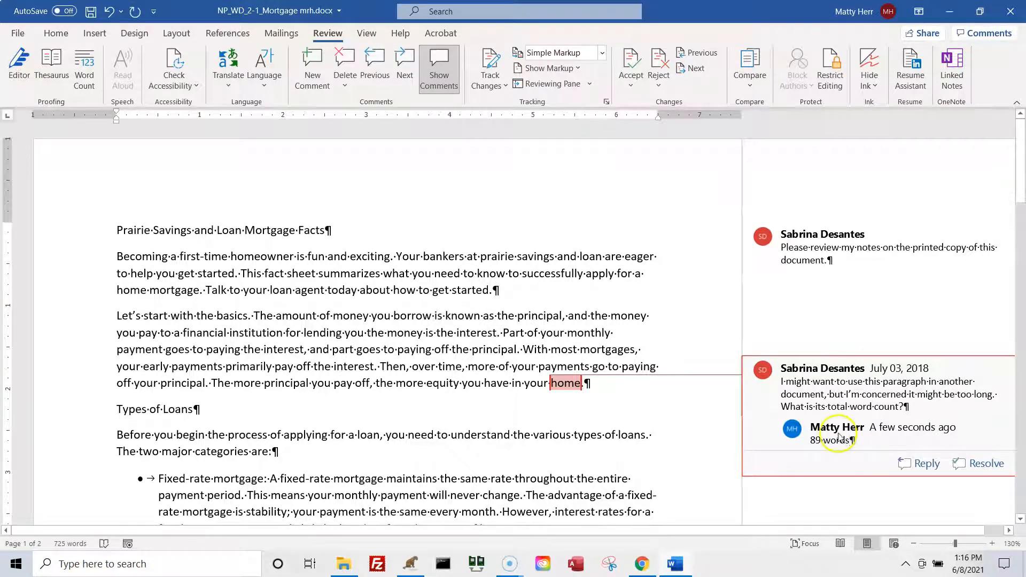
click(847, 493)
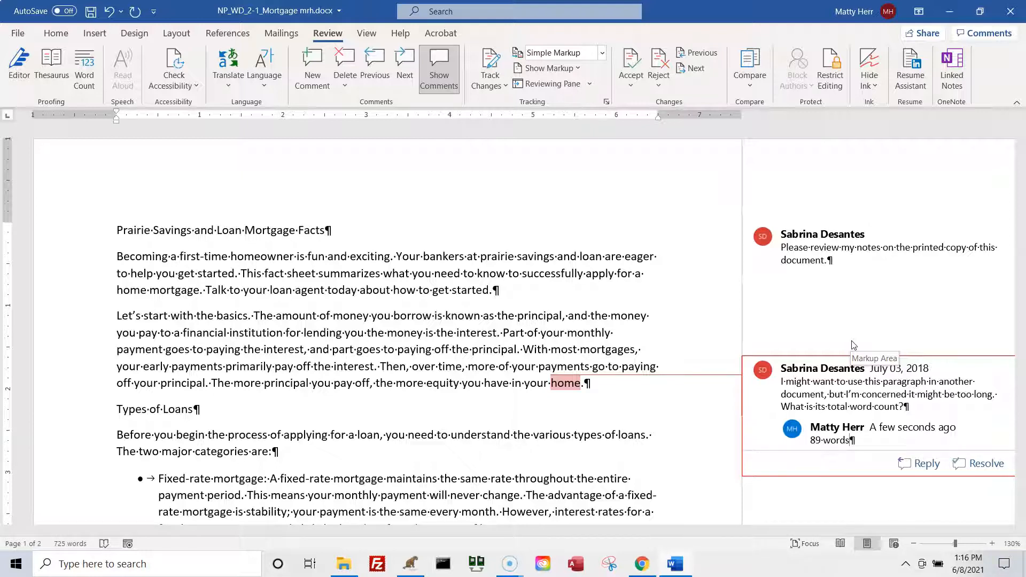
click(838, 441)
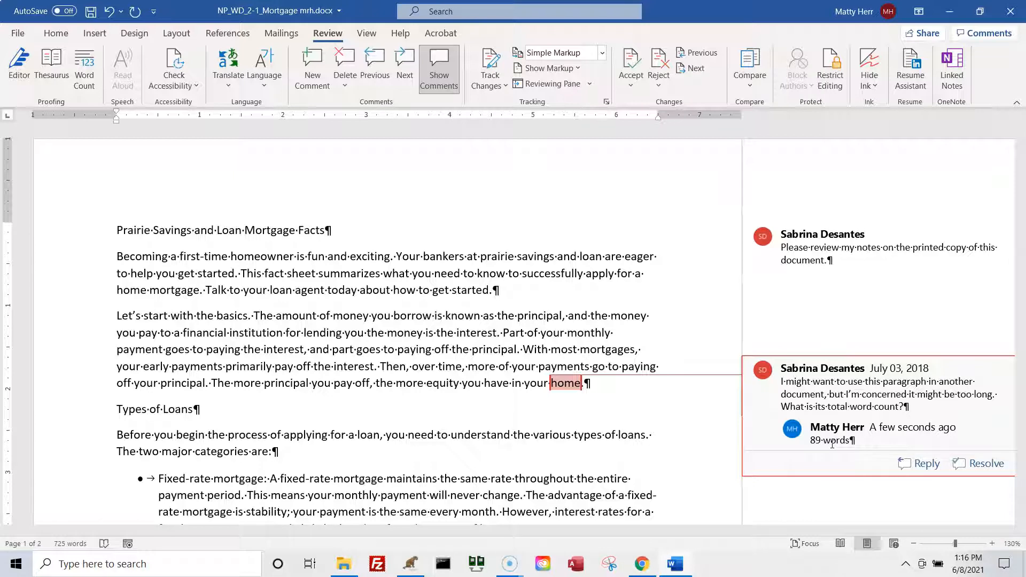
click(828, 440)
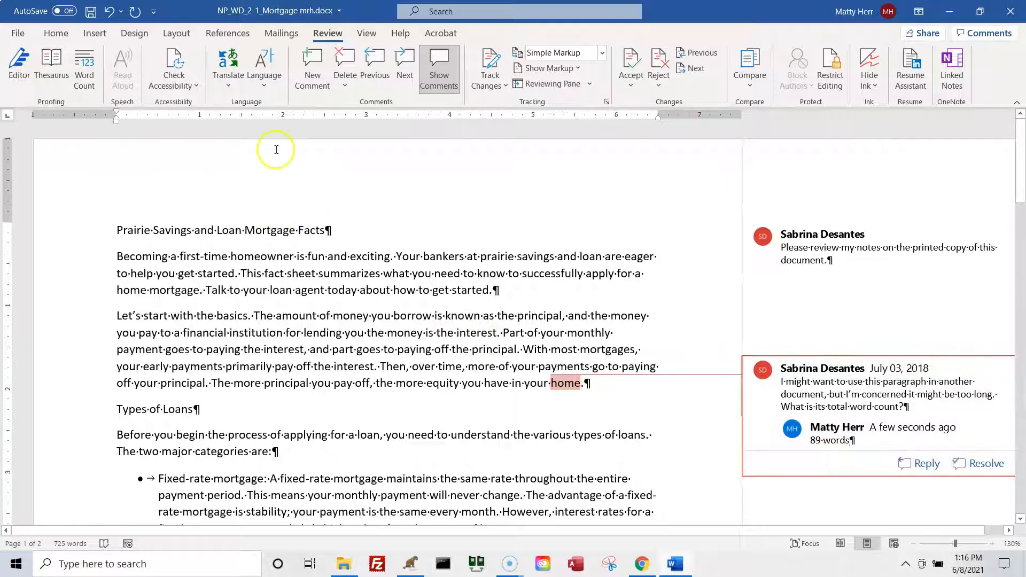
- Go to the next comment and enter the preparer's first and last name after "Prepared by:" at the end of the document
click(401, 63)
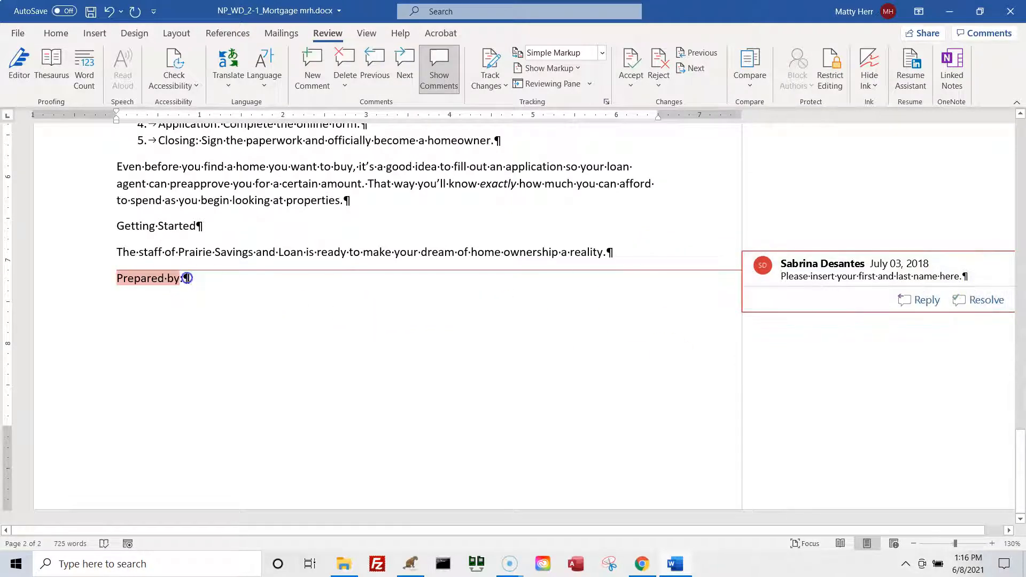
click(210, 282)
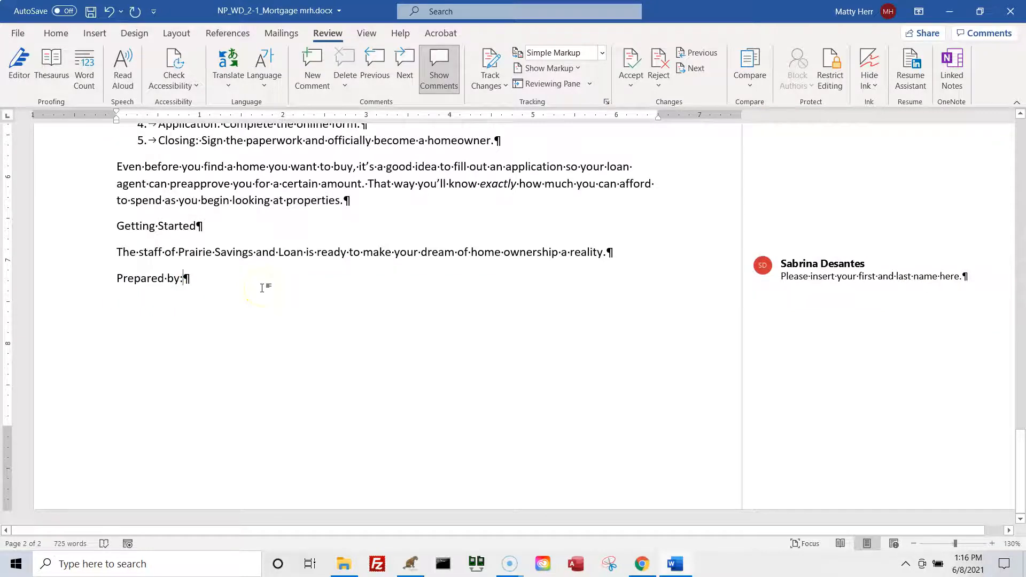
text(Mat)
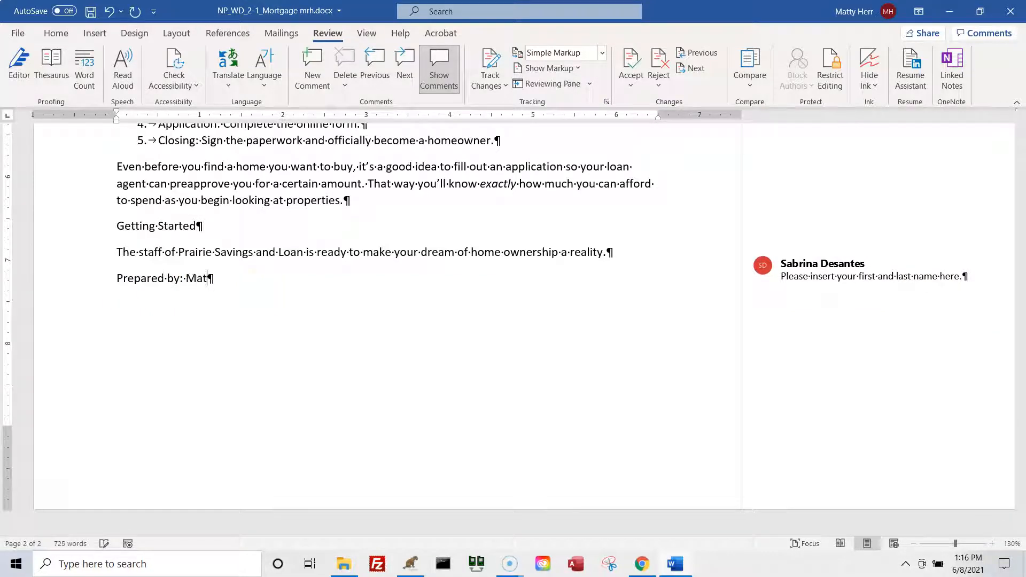
text(t Herr)
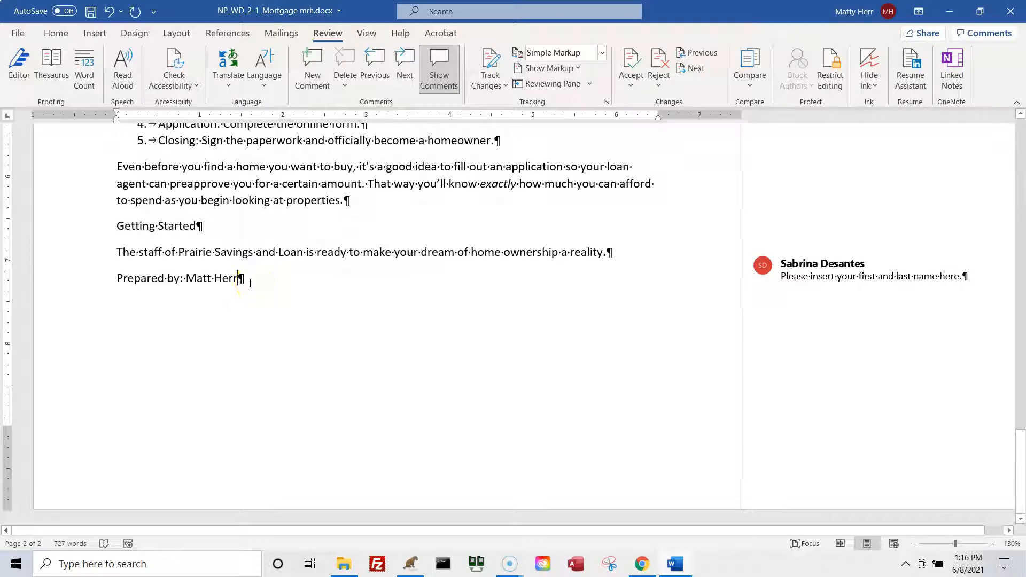
- Delete the comment attached to "Prepared by" that asks for a first and last name
click(831, 276)
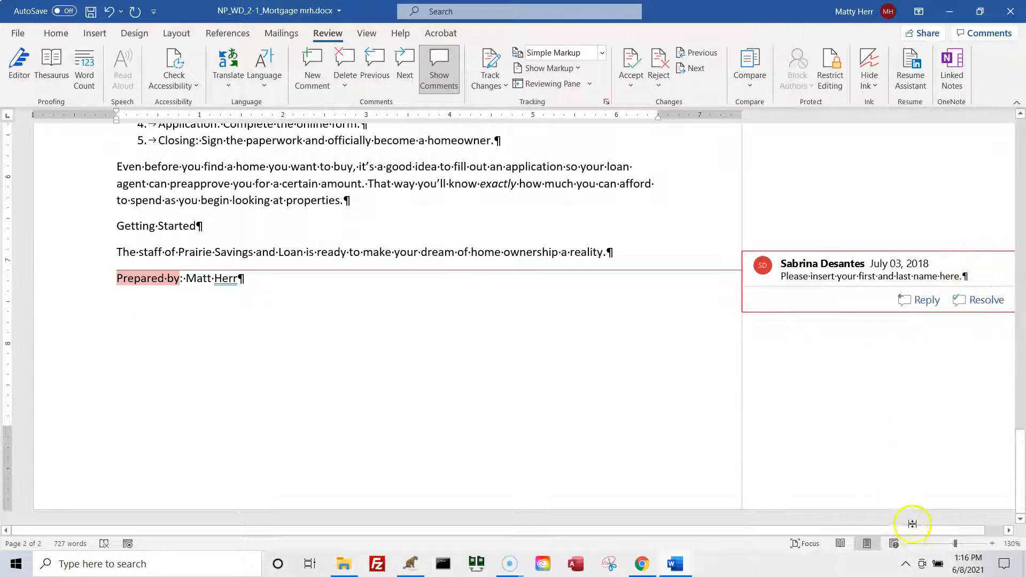
click(1008, 529)
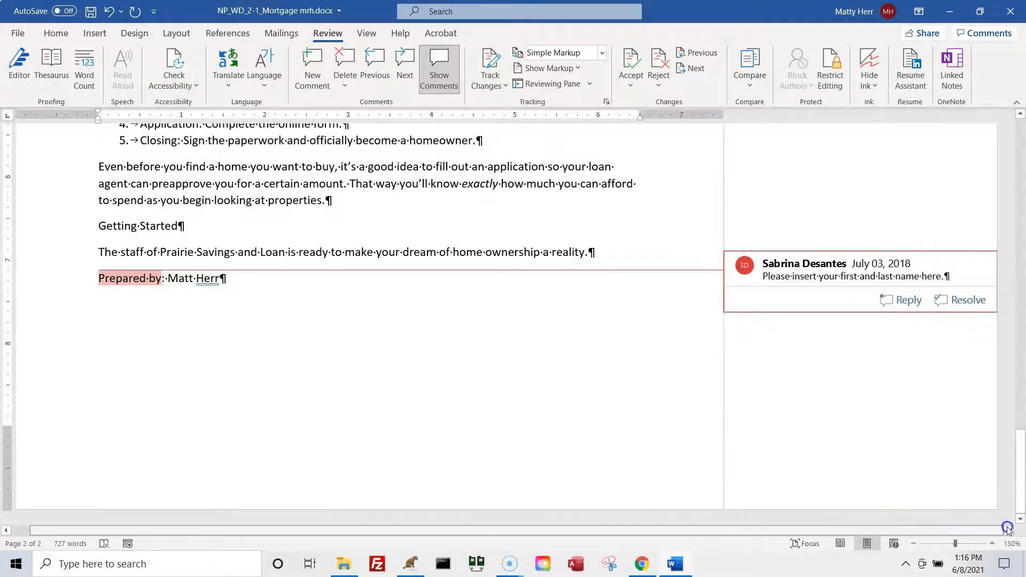
click(893, 259)
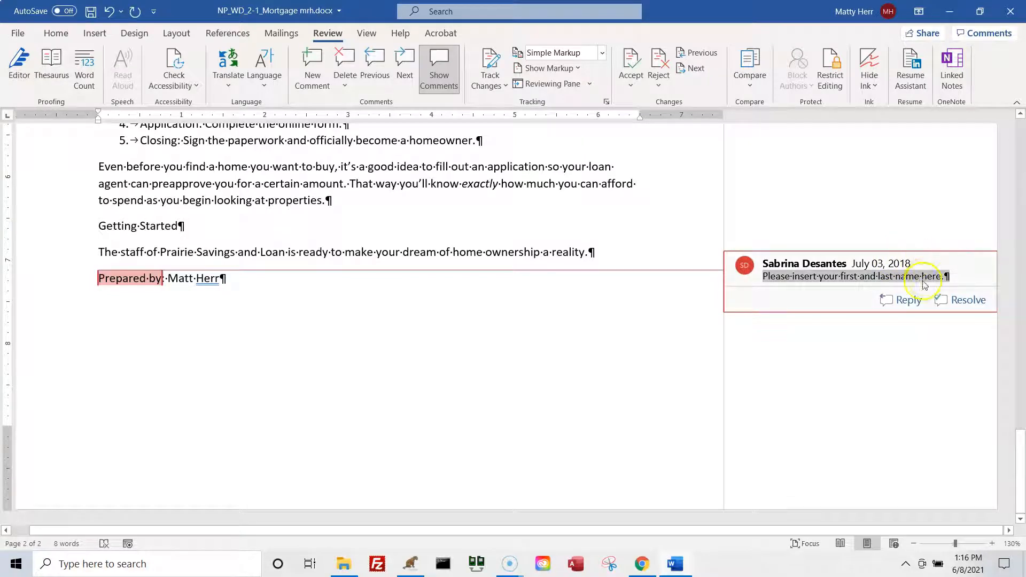
mouse_move(746, 274)
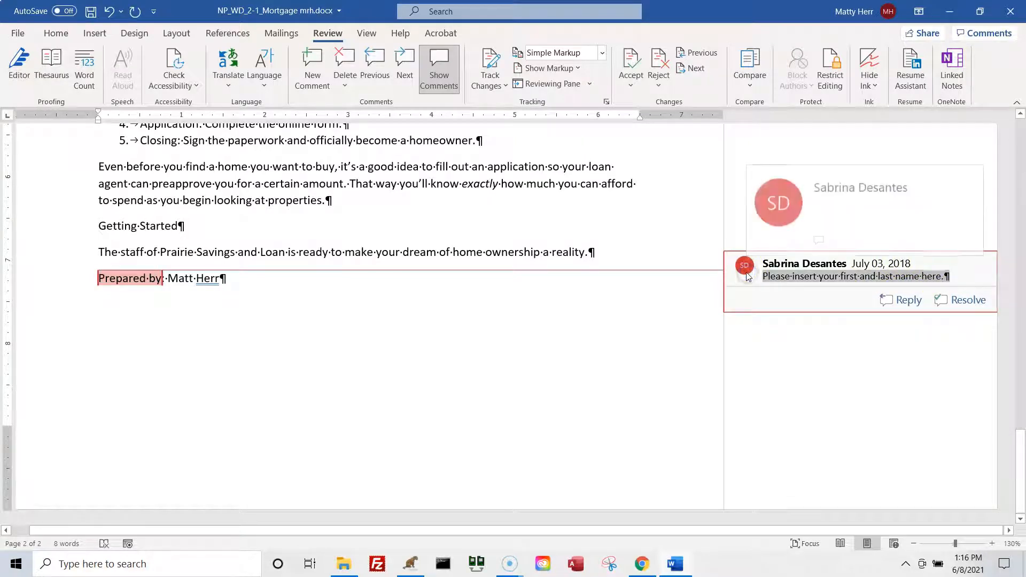
click(347, 71)
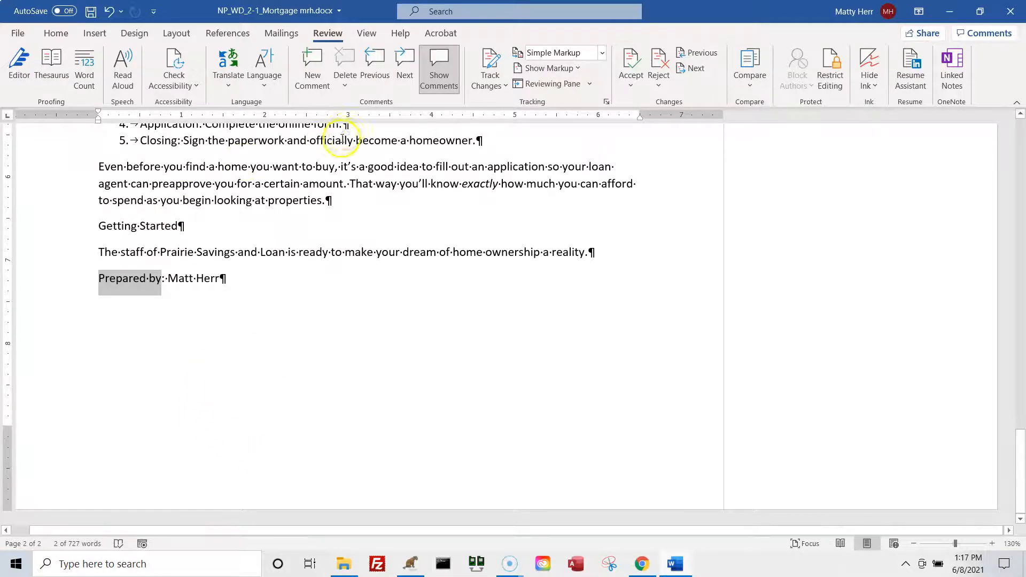
- Return to the first comment, attached to "Prairie" in the title, and delete it
click(376, 80)
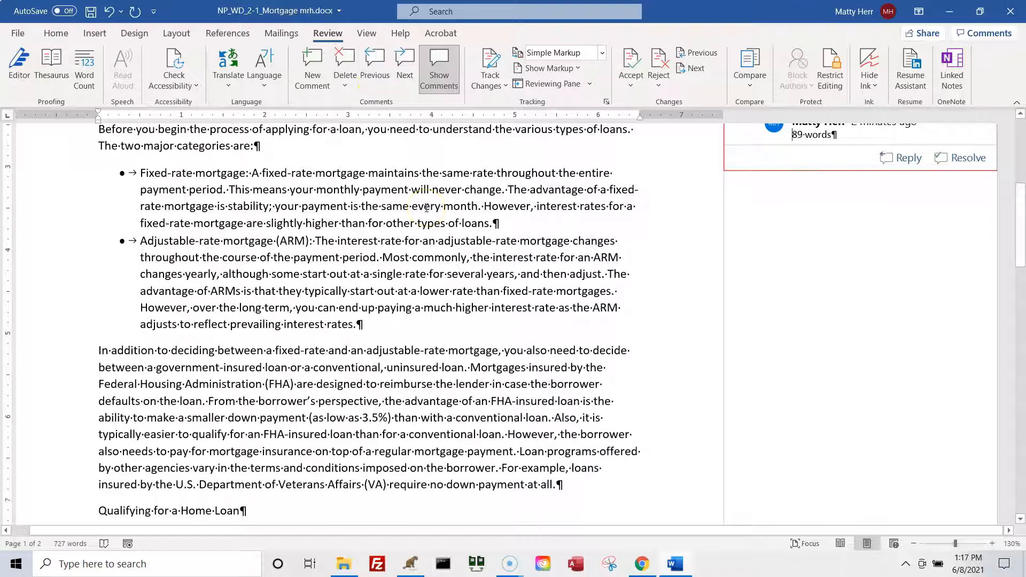
click(438, 79)
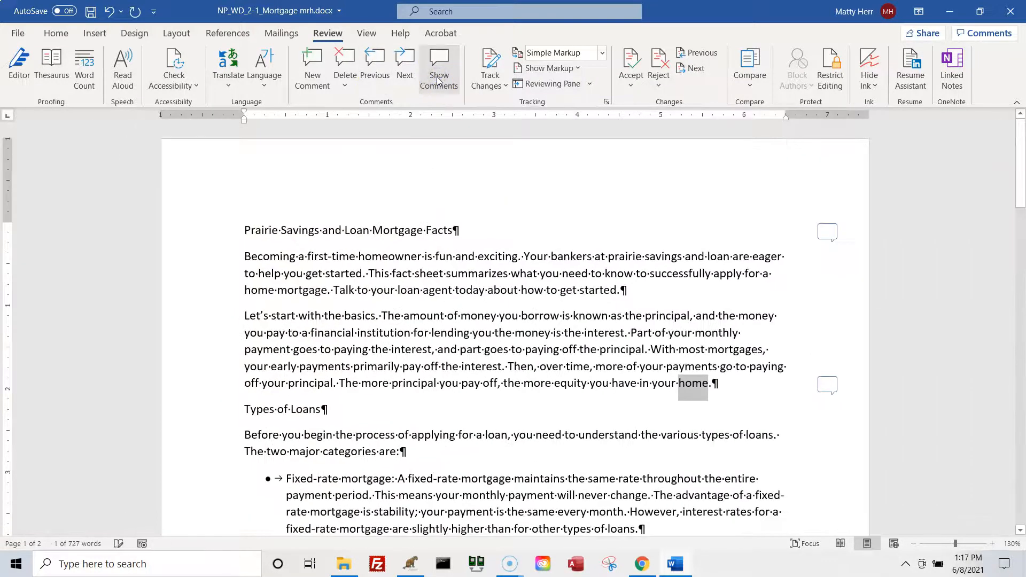
click(438, 79)
click(374, 69)
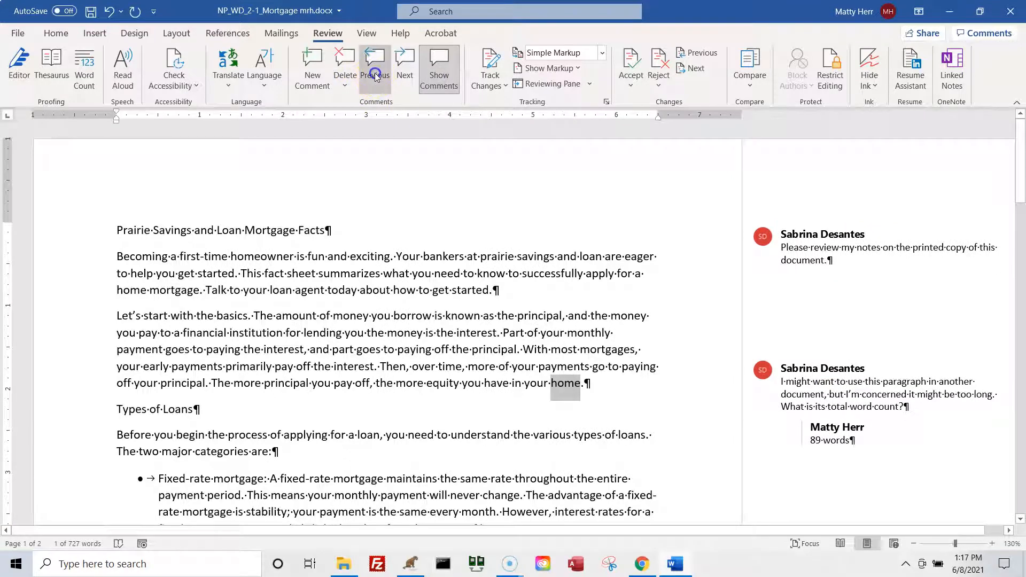
click(569, 180)
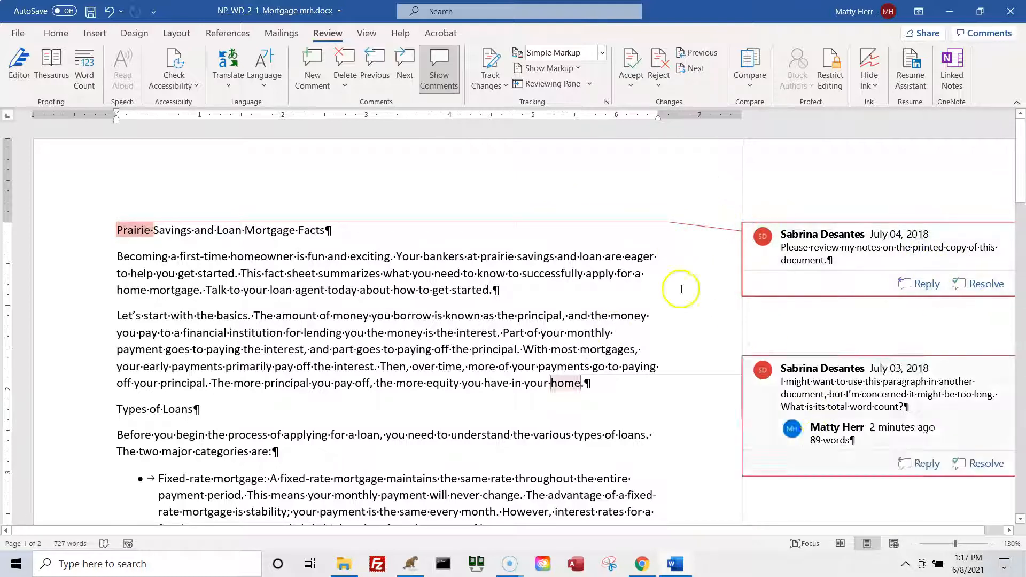
click(345, 59)
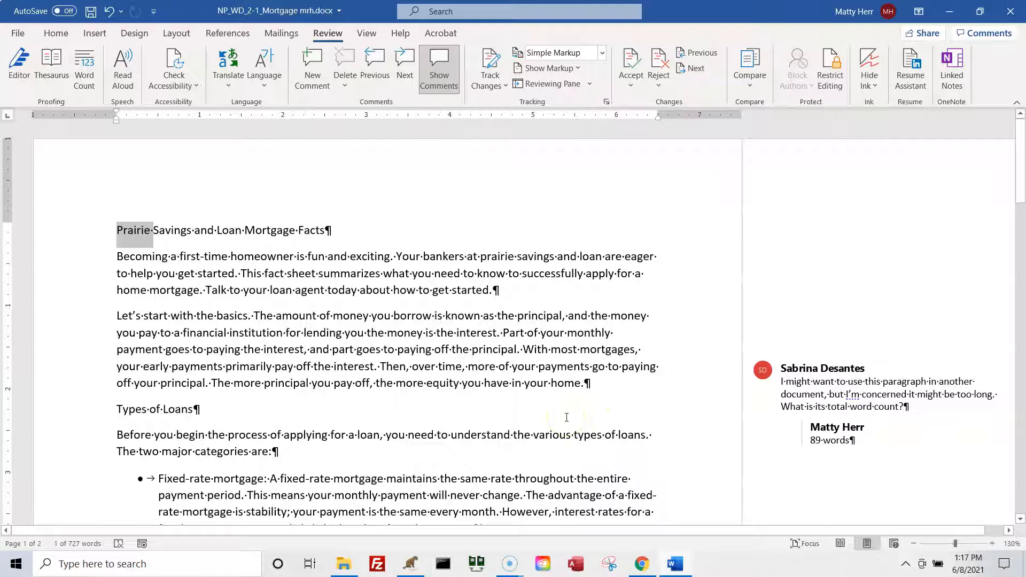
- Save the changes to the mortgage document under its existing file name
click(484, 463)
click(484, 462)
key(ctrl+s)
click(263, 211)
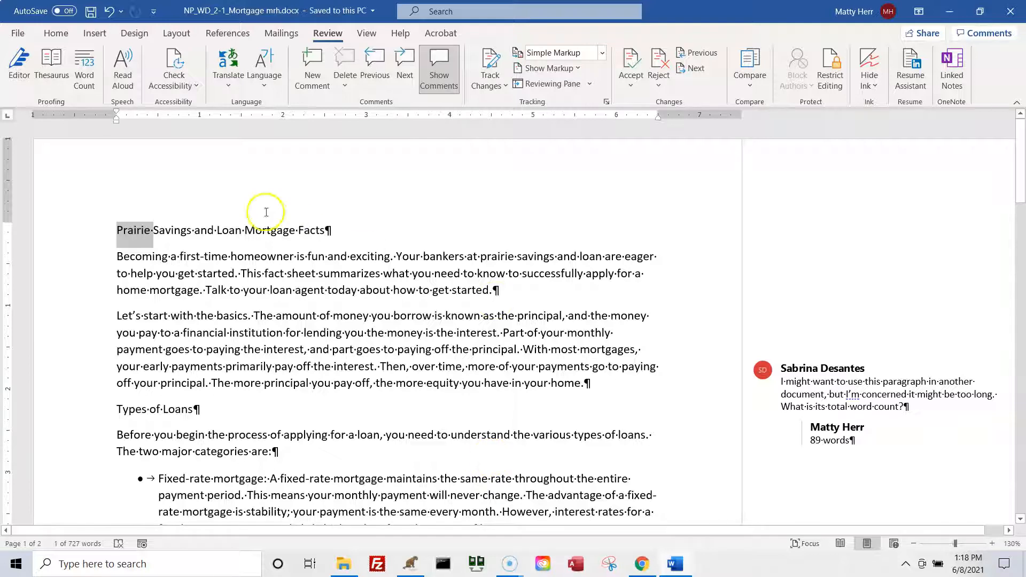
click(91, 13)
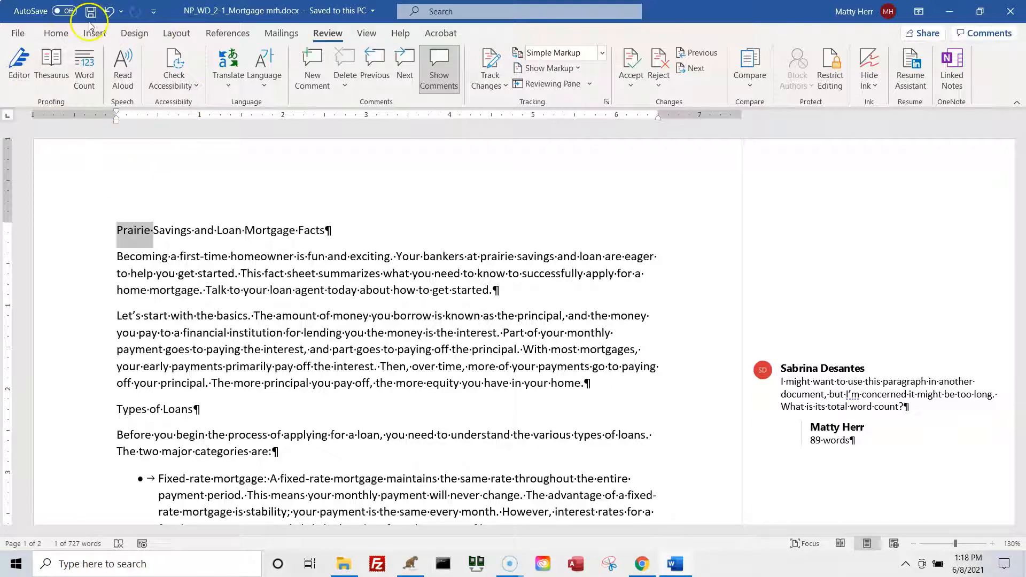
click(18, 34)
click(37, 187)
click(793, 425)
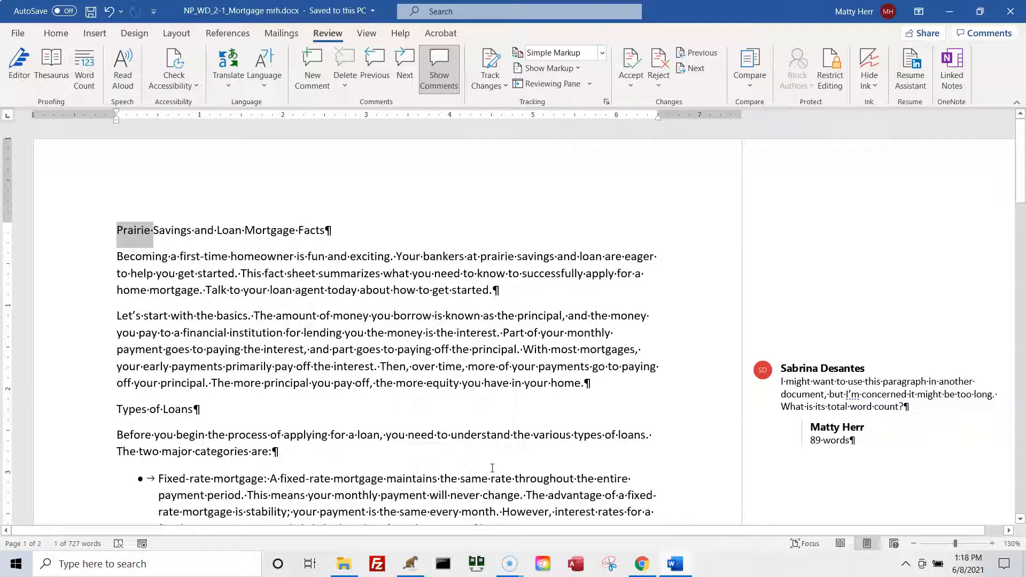
- Change the word "CONSIDERING" in the rental property paragraph on page 2 to lowercase
scroll(358, 330, down, 10)
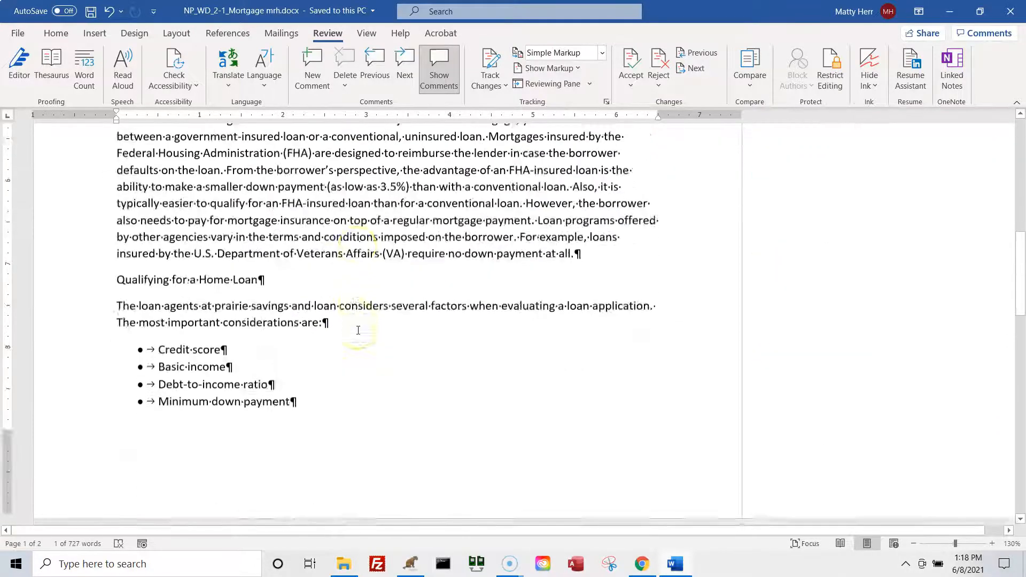
scroll(358, 329, down, 10)
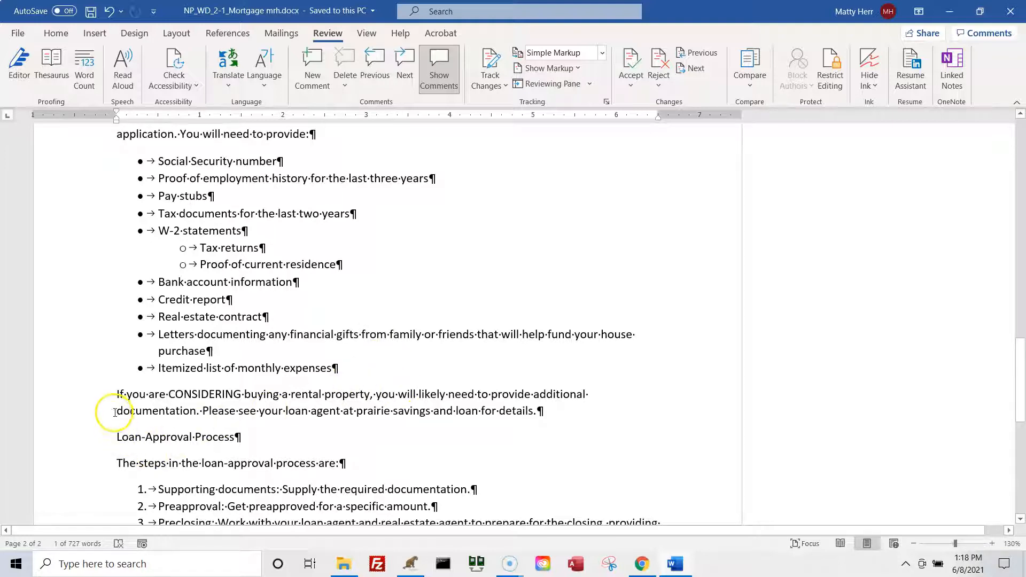
drag(118, 400, 624, 401)
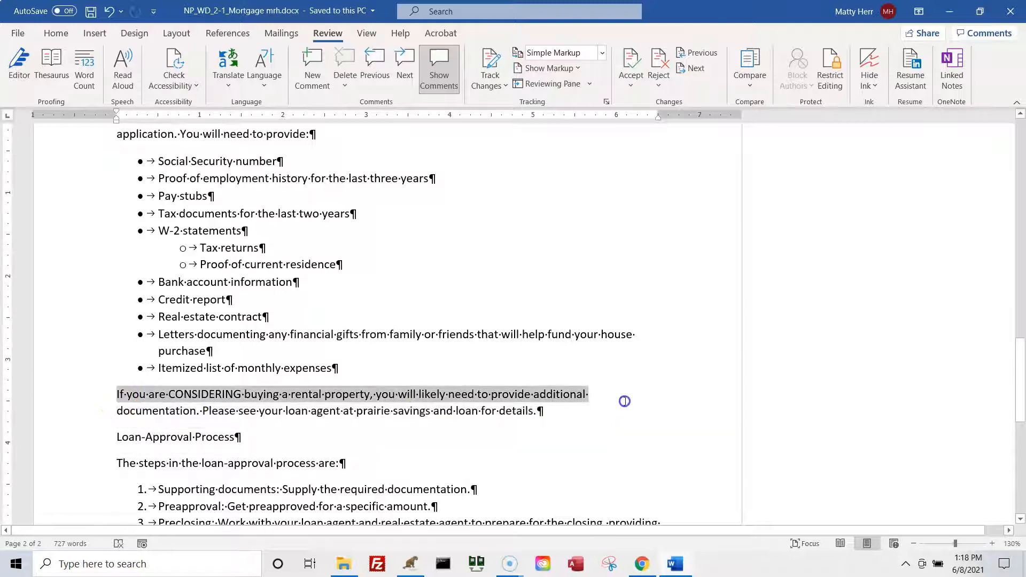
drag(542, 410, 84, 392)
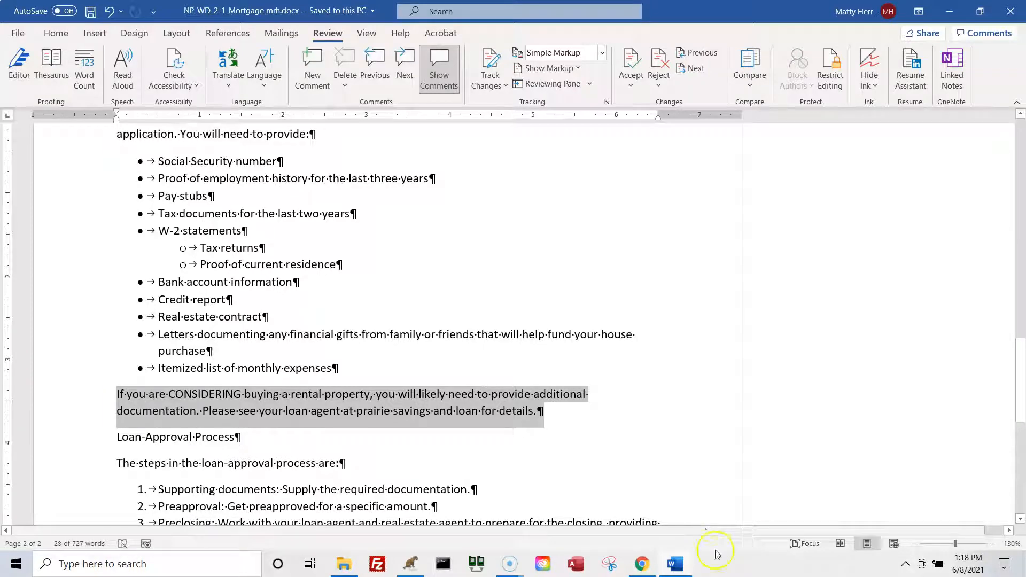
click(312, 440)
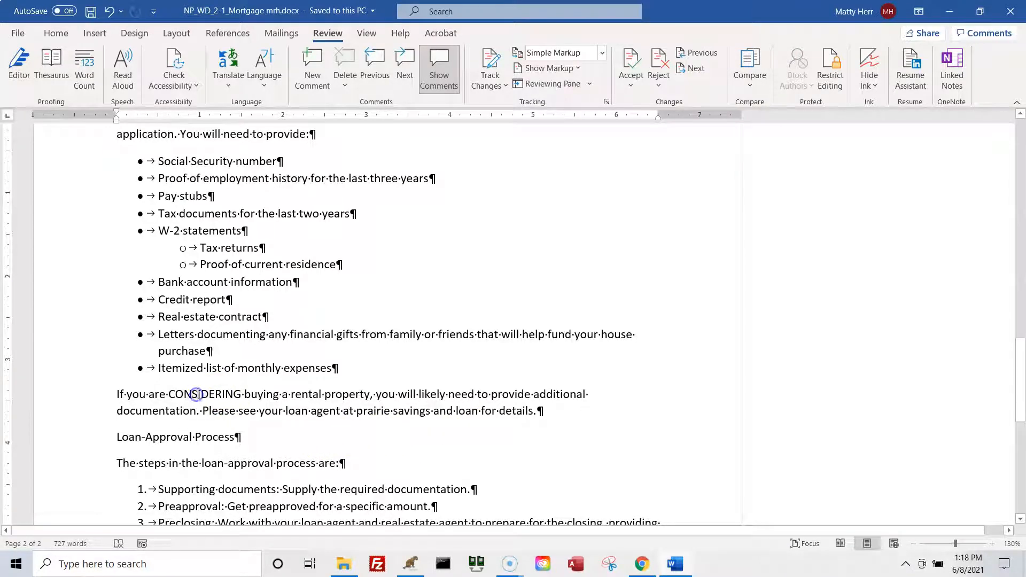
double_click(196, 395)
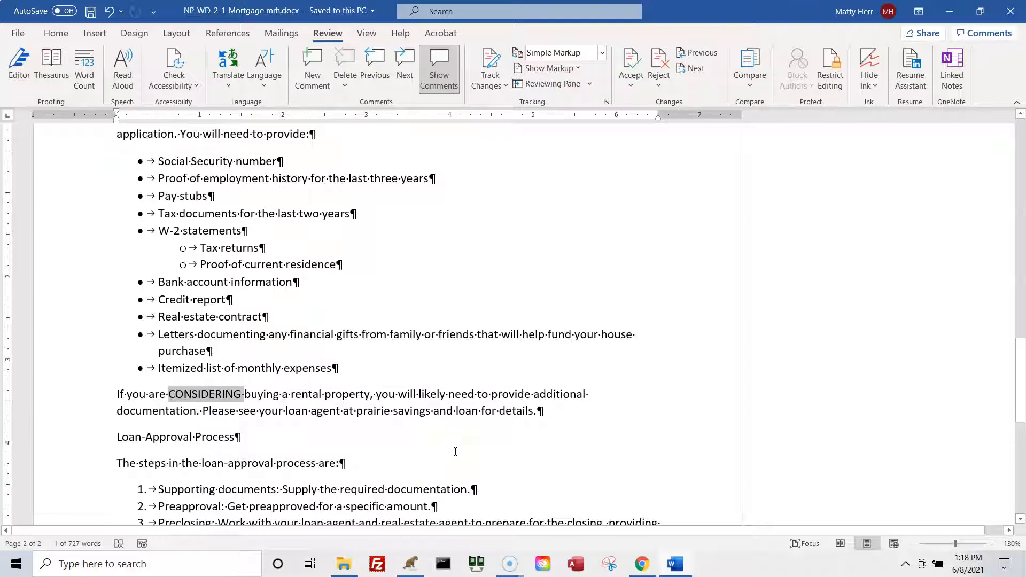
click(45, 33)
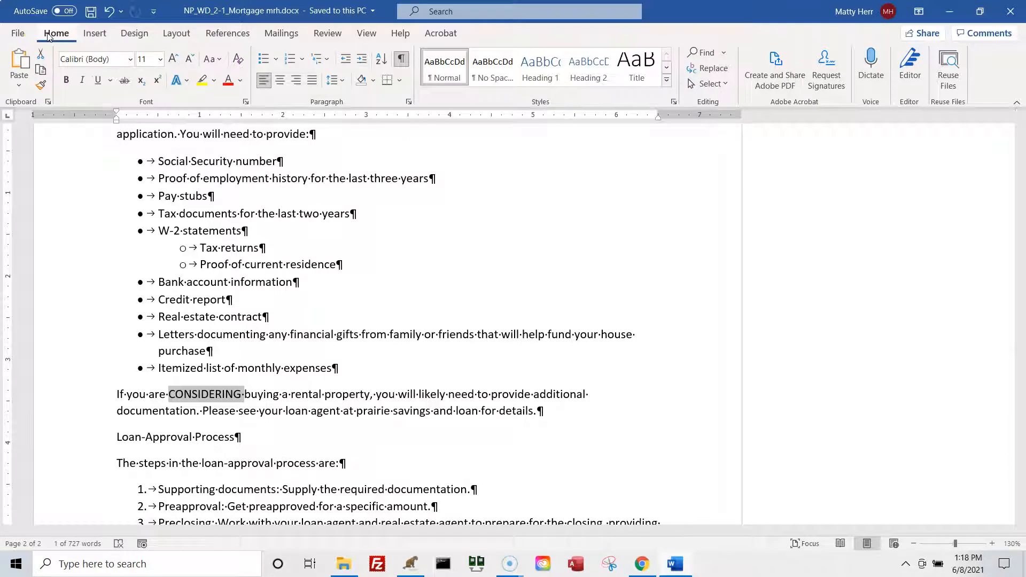
click(216, 62)
click(218, 61)
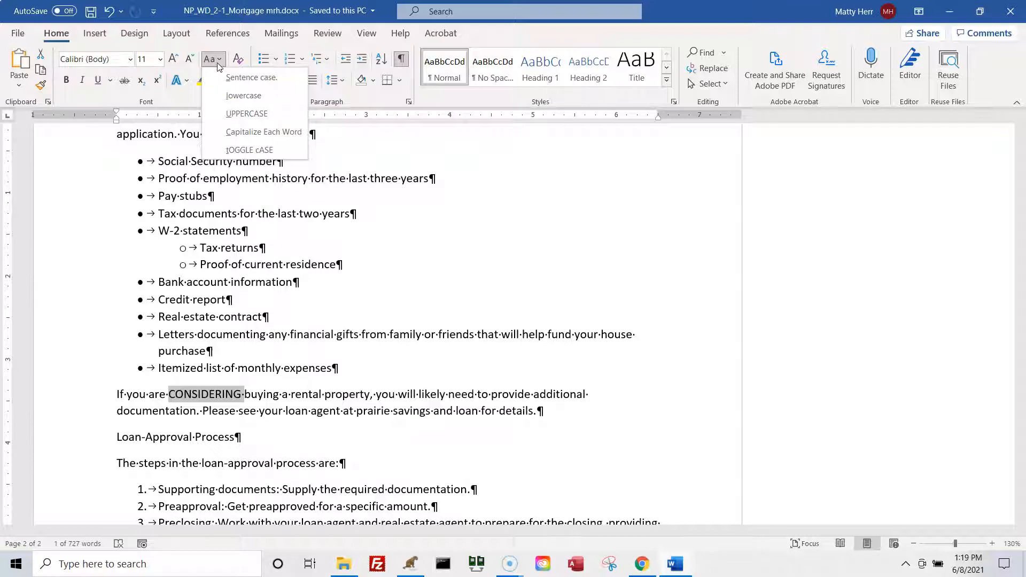
click(223, 97)
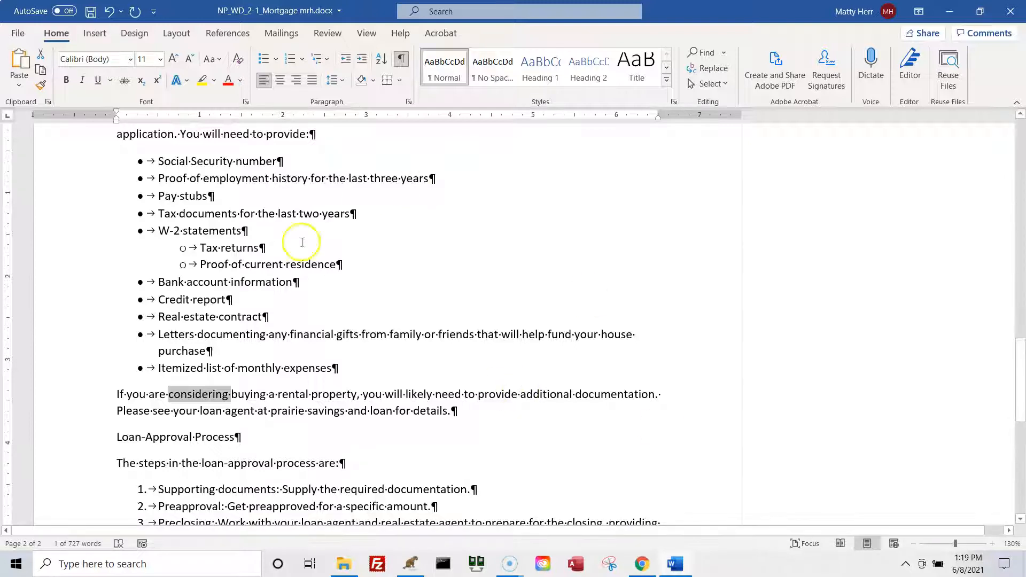
- Add a comment to the word "considering" reading "I assumed you didn't want this to be upper case so I changed it."
click(327, 33)
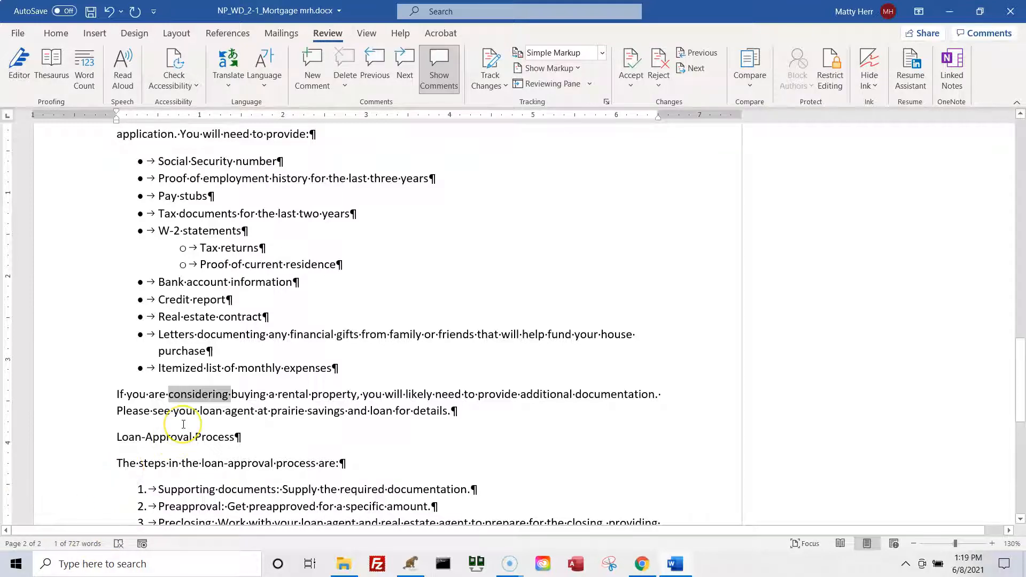
click(319, 76)
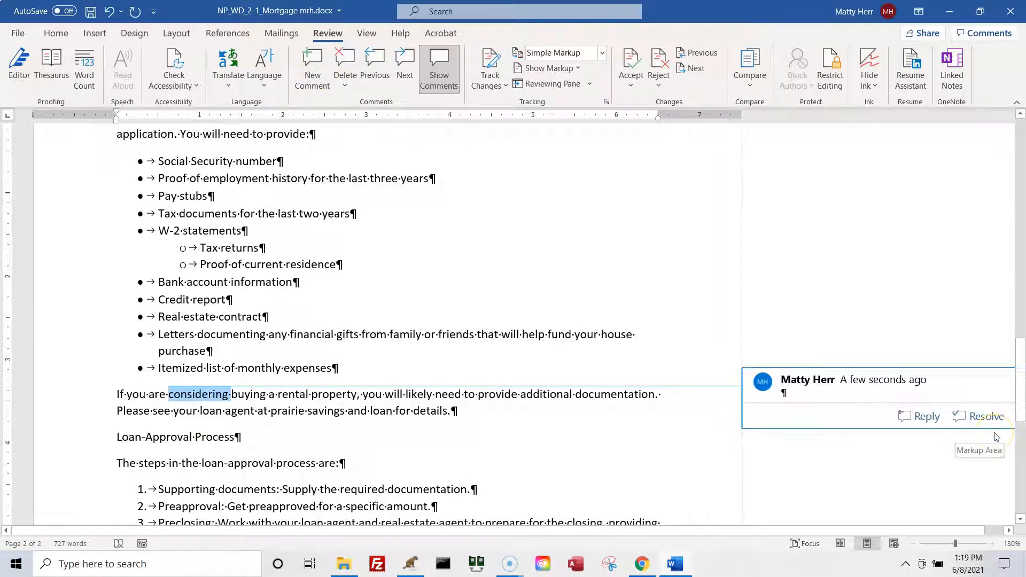
text(I have)
key(BackSpace)
key(BackSpace)
key(BackSpace)
key(BackSpace)
key(BackSpace)
text(assumed)
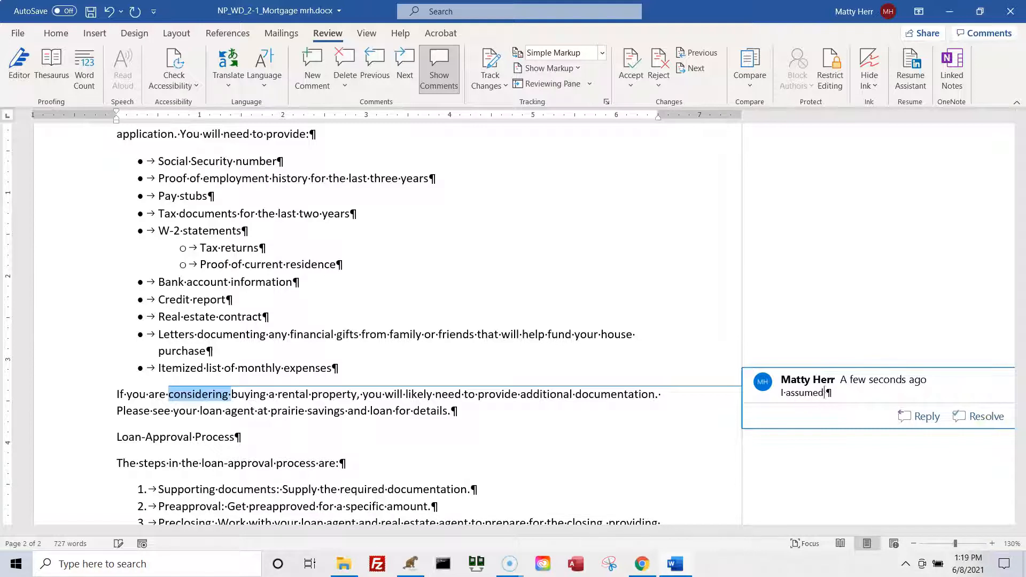
text( you didn't want this to be up)
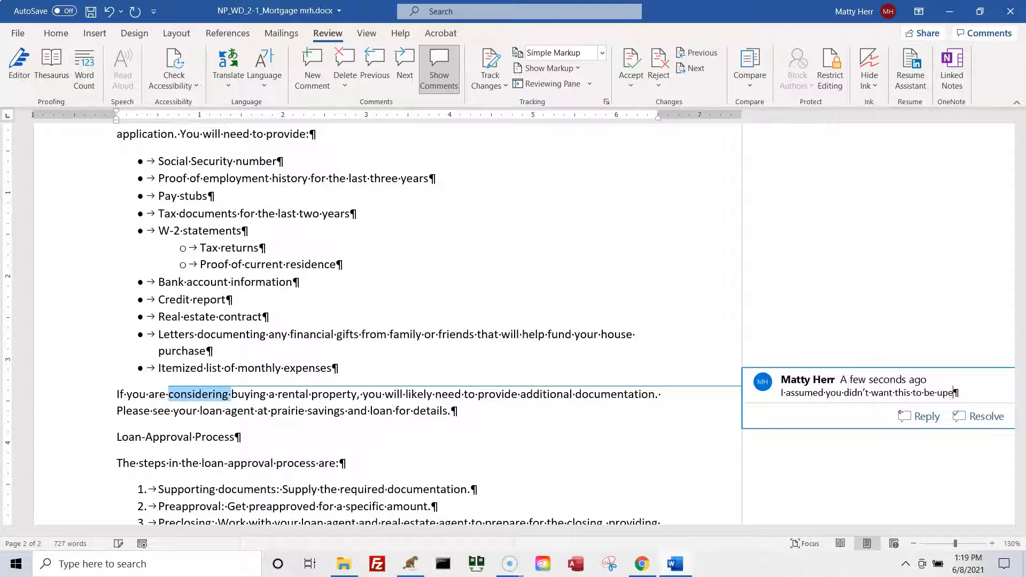
text(per case so I changed it.)
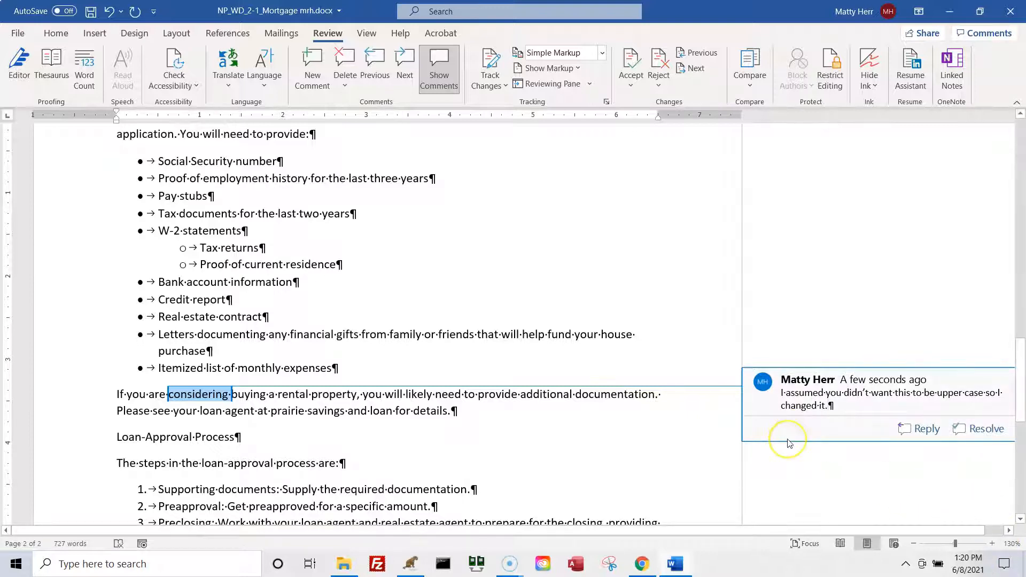
- Hide the document's comments and show them again
right_click(805, 378)
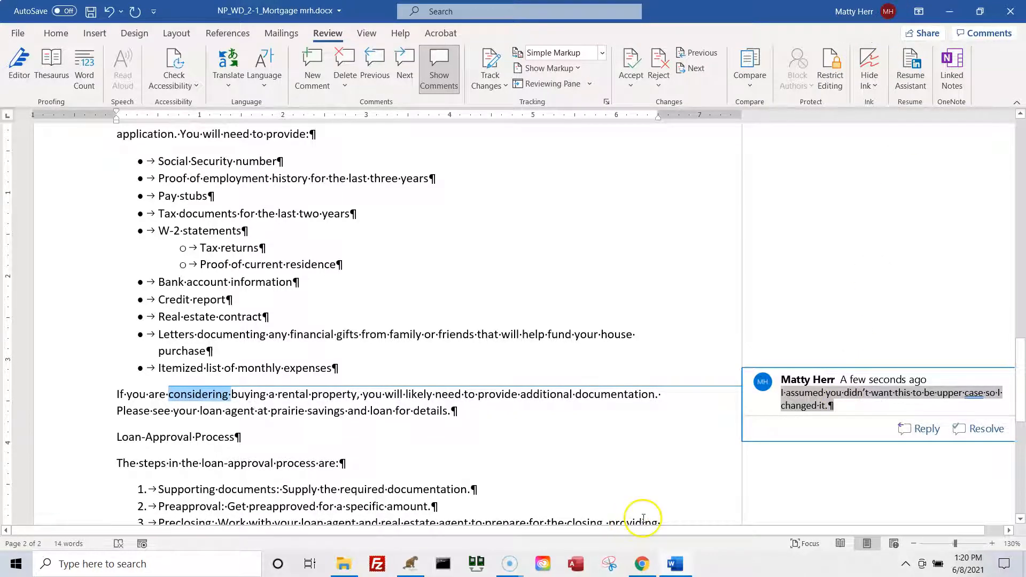
click(443, 79)
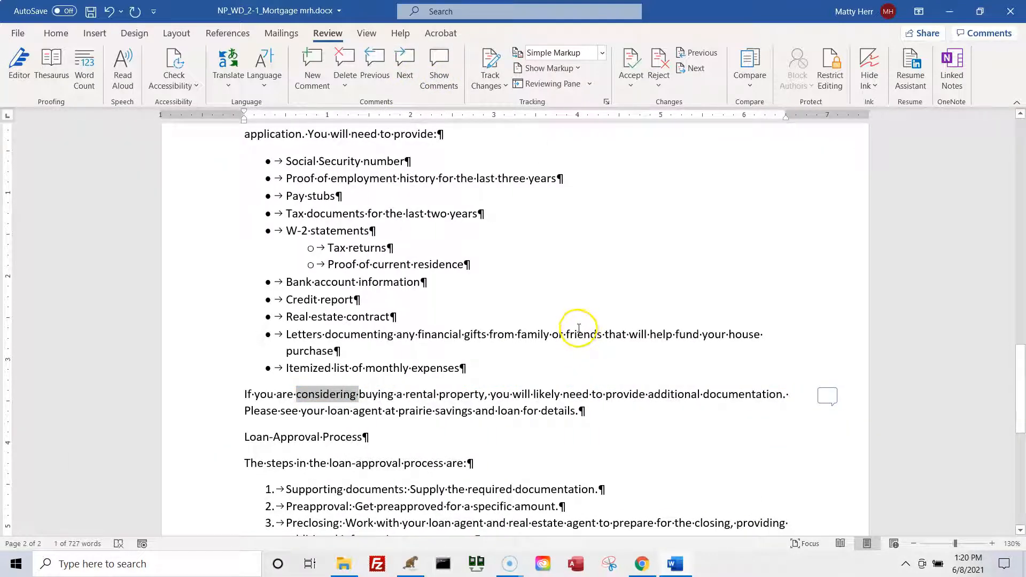
click(439, 81)
click(438, 80)
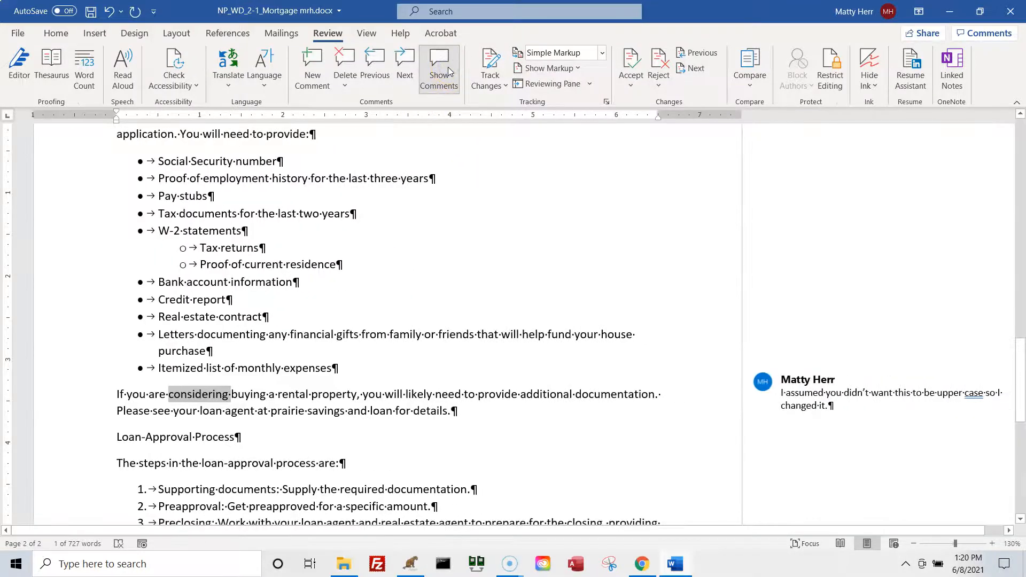
- Switch the markup display to All Markup, to No Markup and back to Simple Markup
click(602, 55)
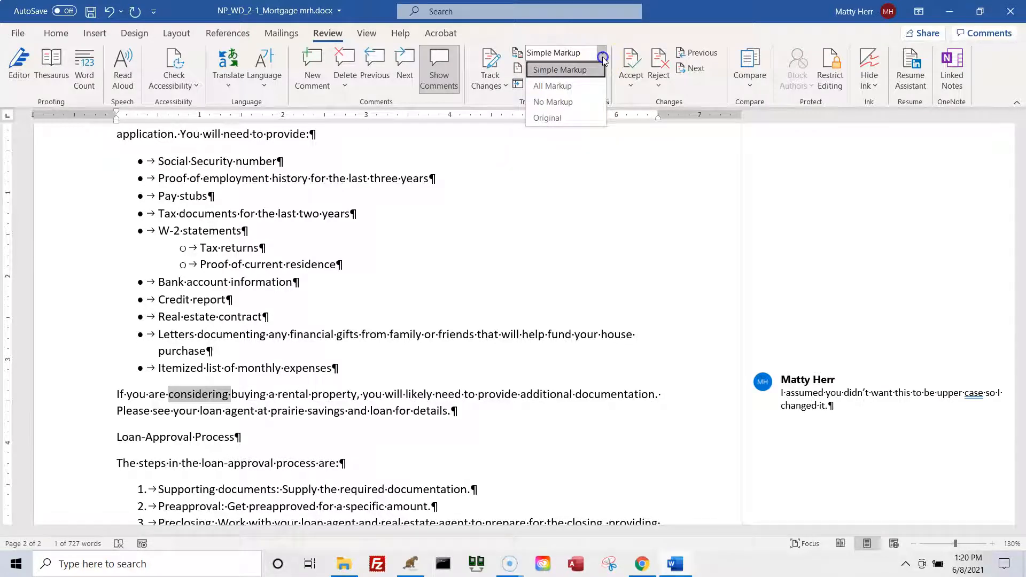
click(591, 86)
click(600, 53)
click(553, 101)
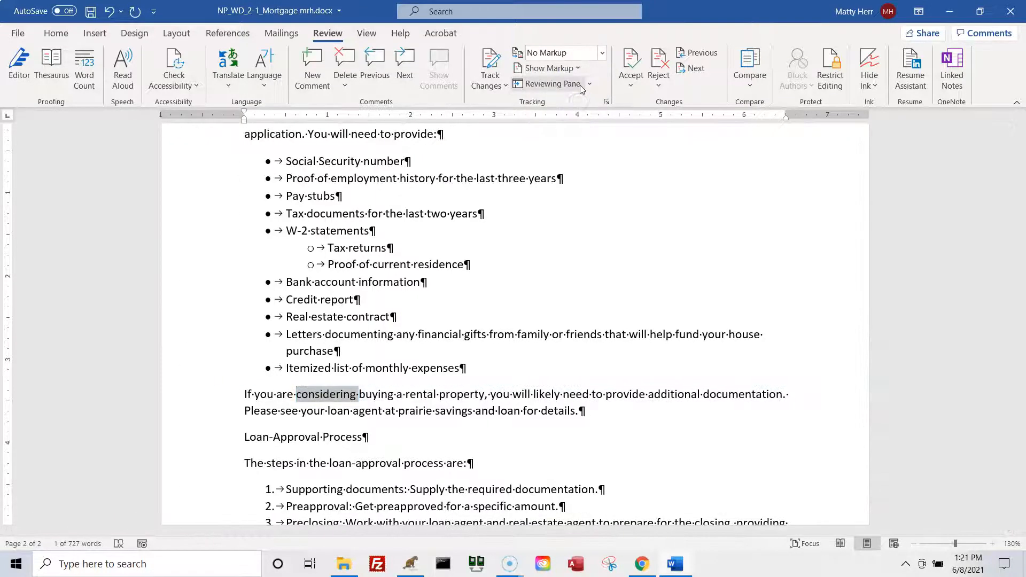
click(601, 56)
click(550, 69)
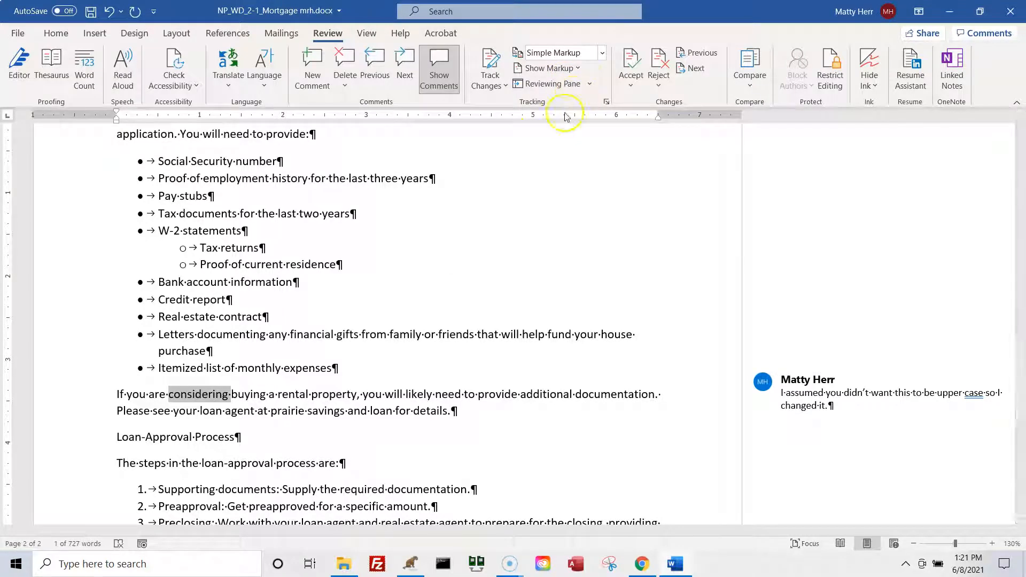
click(471, 199)
- Move "Application: Complete the online form." to the start of the numbered loan-approval list and save the document
click(180, 494)
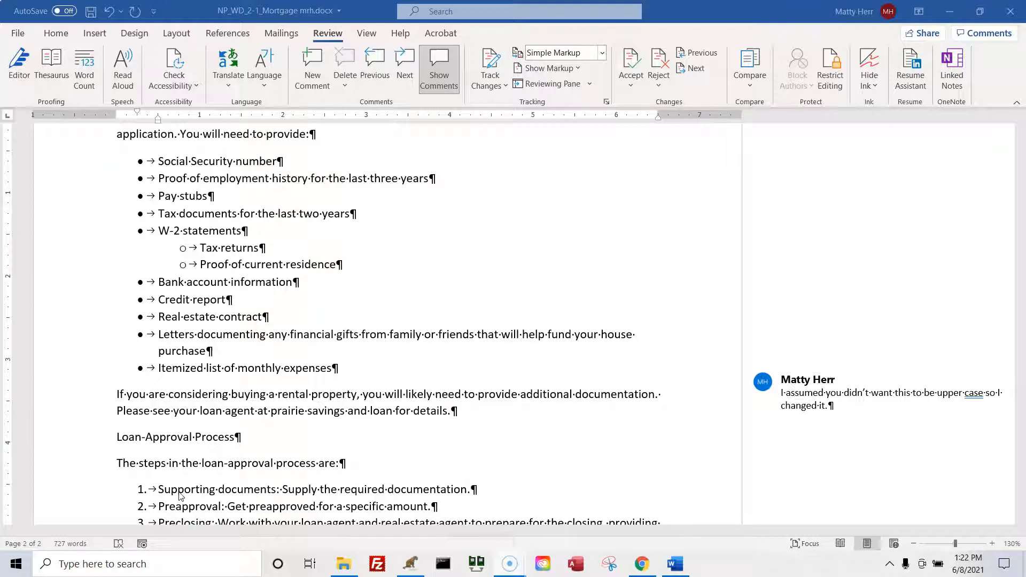
click(416, 335)
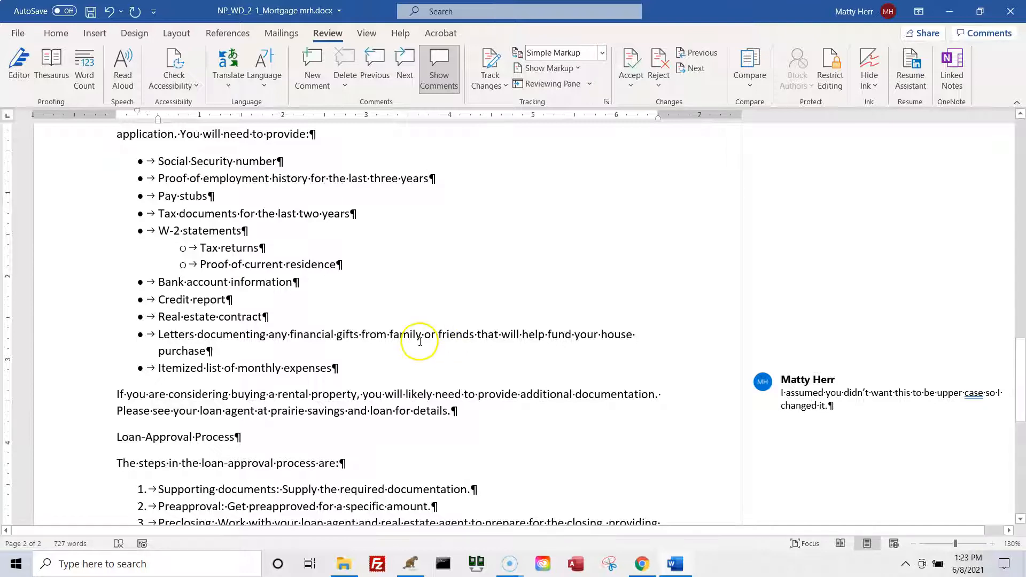
scroll(155, 398, down, 5)
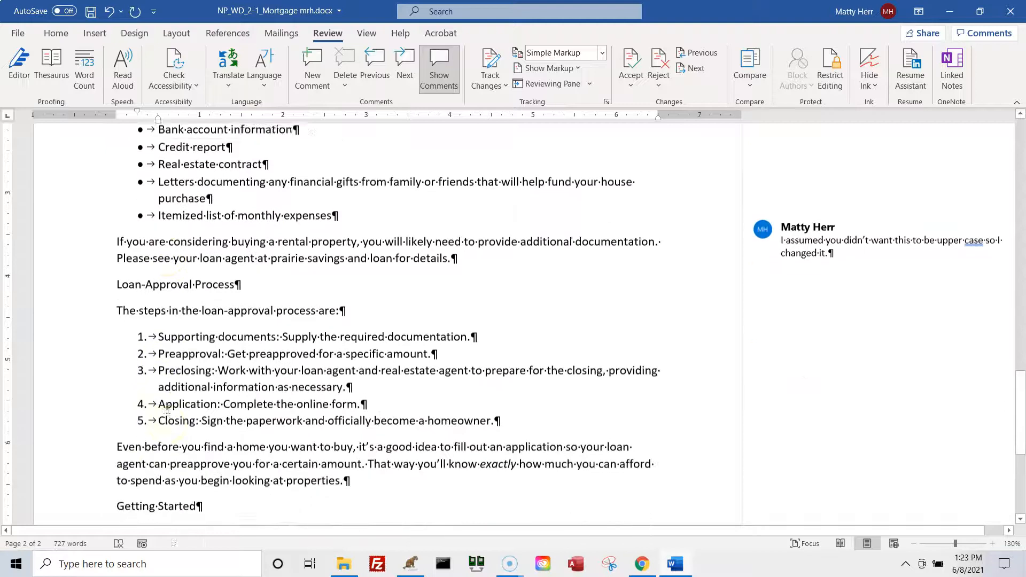
drag(144, 239, 550, 330)
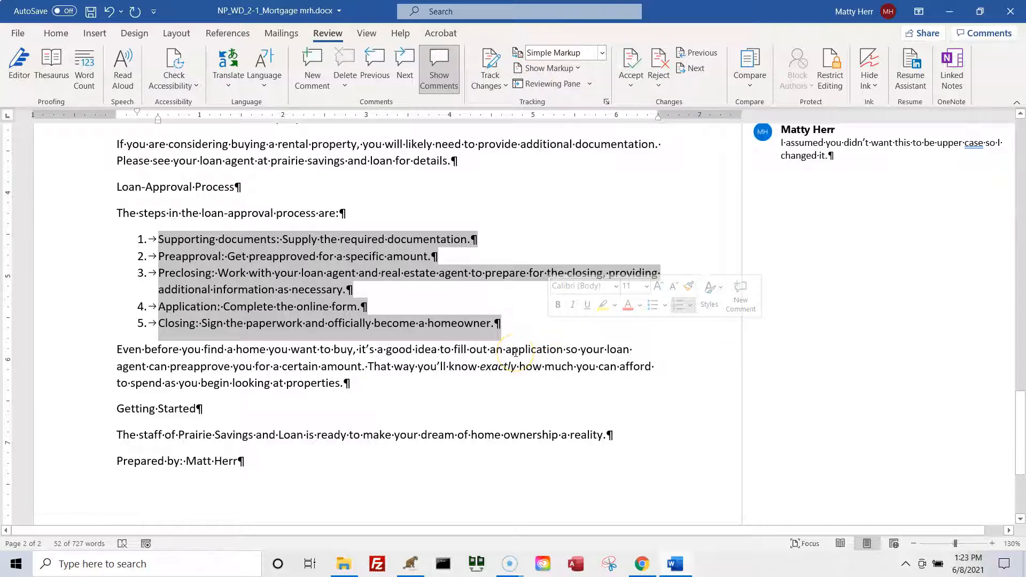
click(306, 324)
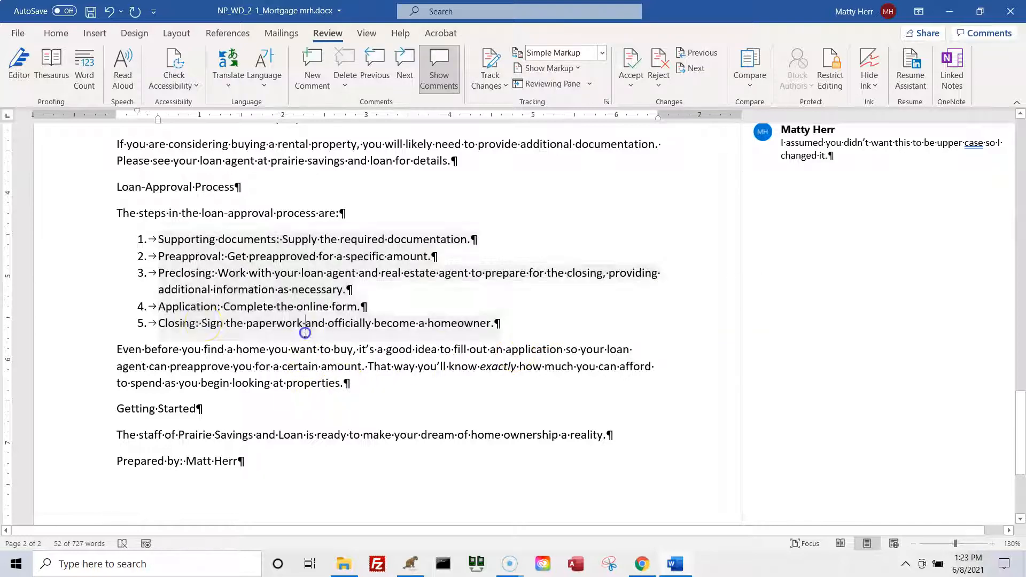
triple_click(188, 307)
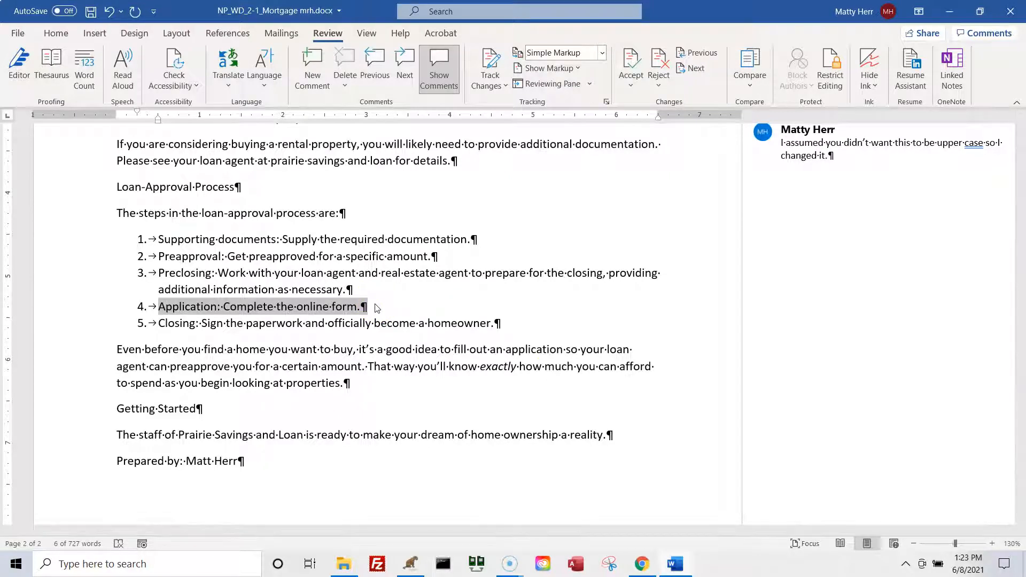
click(350, 326)
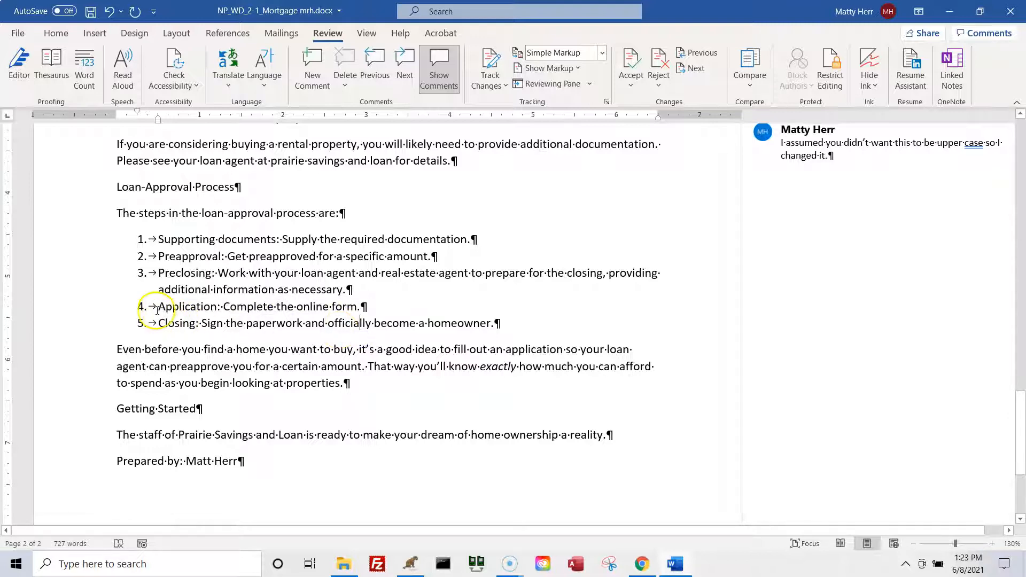
drag(158, 308, 372, 314)
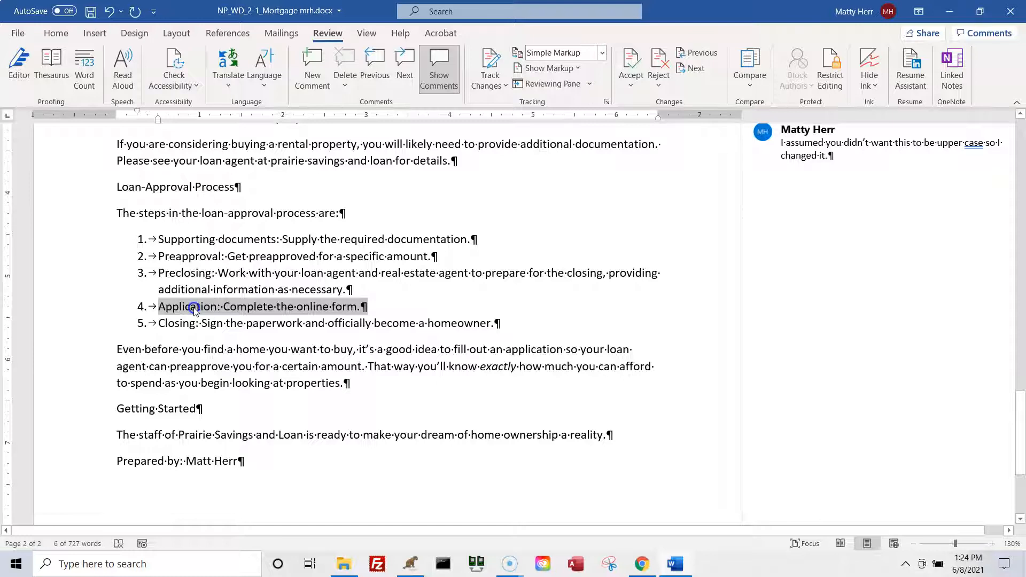
drag(194, 308, 180, 245)
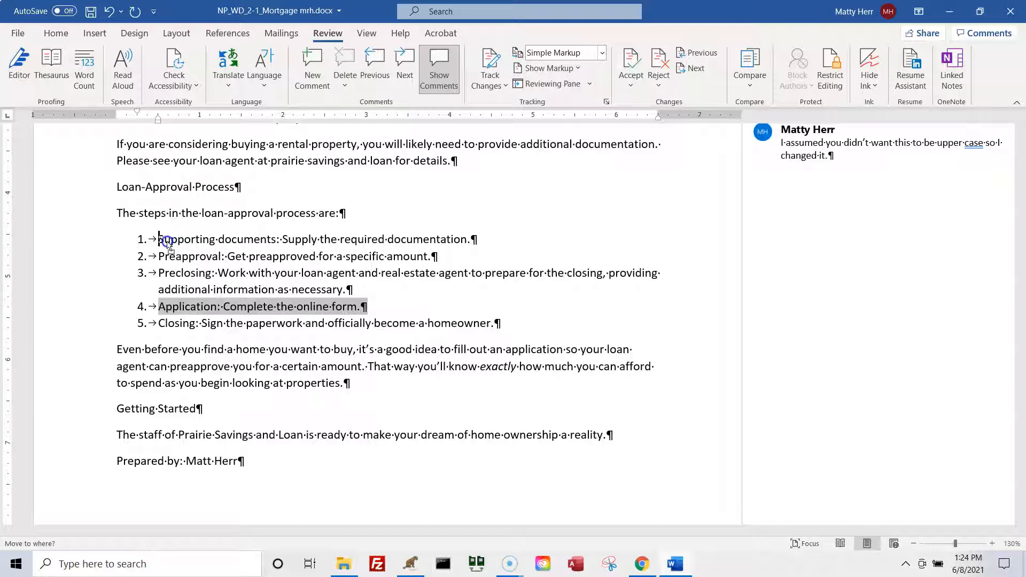
click(166, 243)
key(Return)
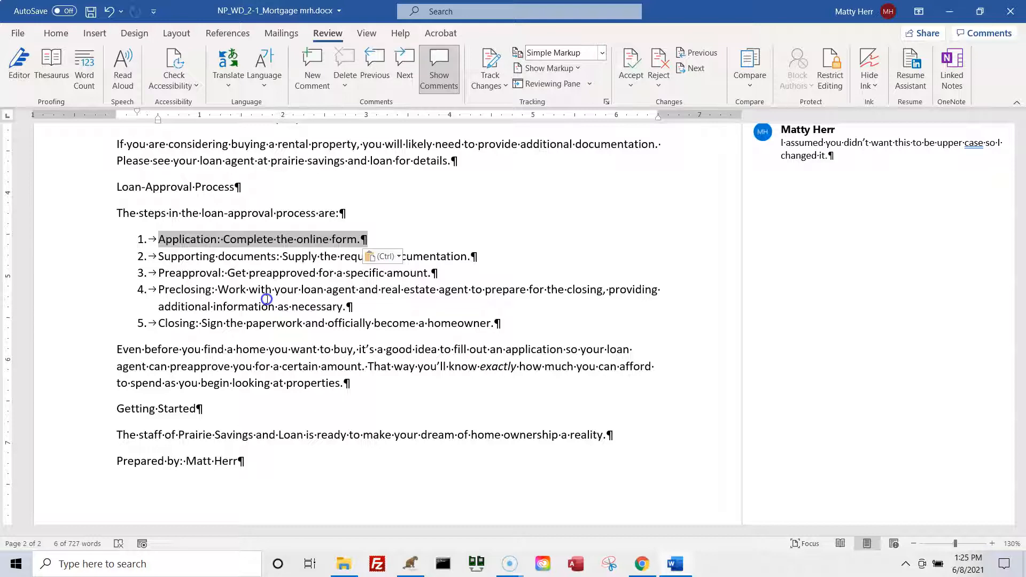
click(91, 11)
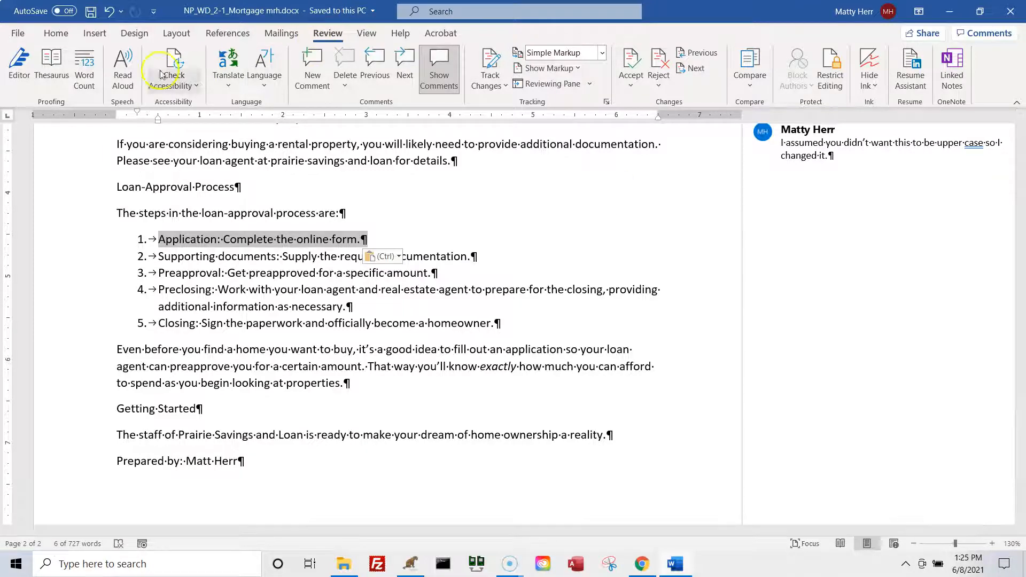
- Cut the sentence "Talk to your loan agent today about how to get started." from the end of the first body paragraph
click(57, 33)
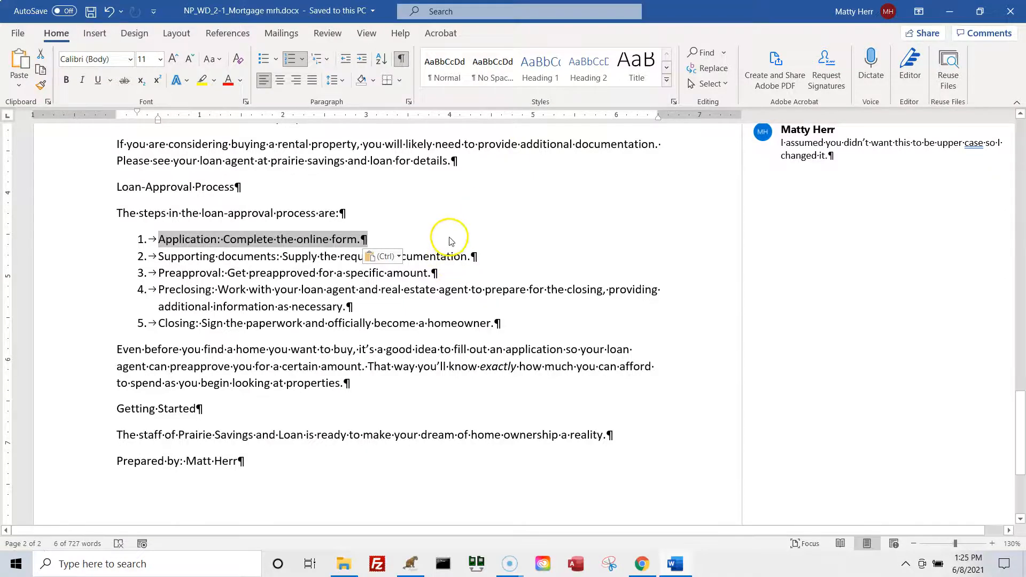
scroll(449, 229, up, 10)
scroll(450, 228, up, 10)
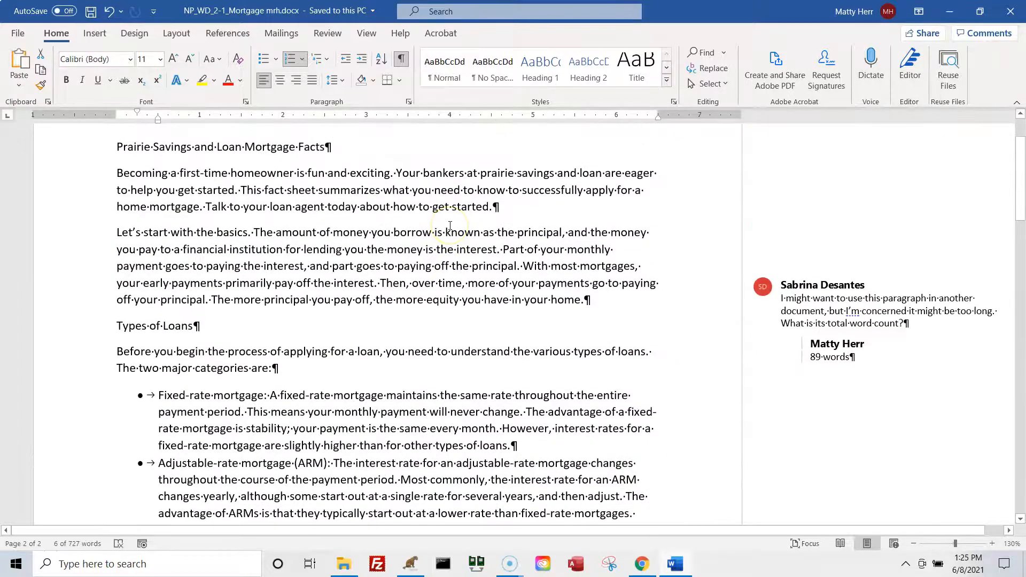
scroll(450, 225, up, 2)
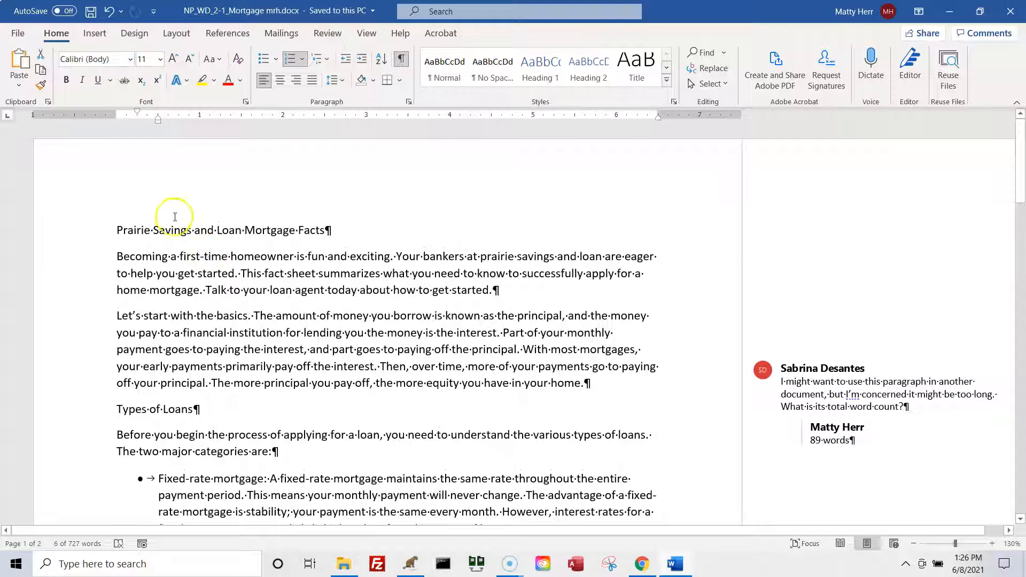
drag(328, 229, 78, 222)
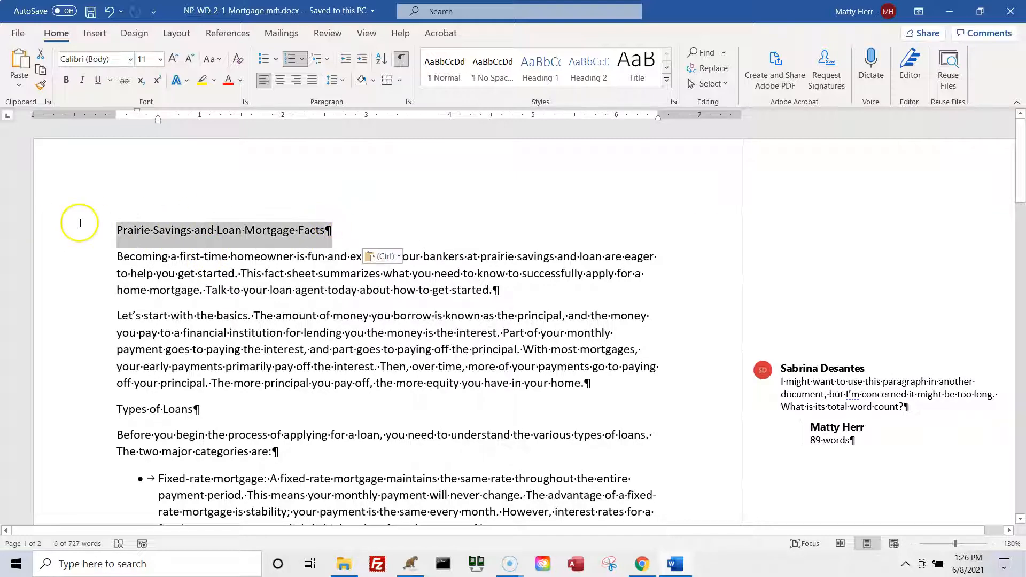
drag(110, 257, 537, 293)
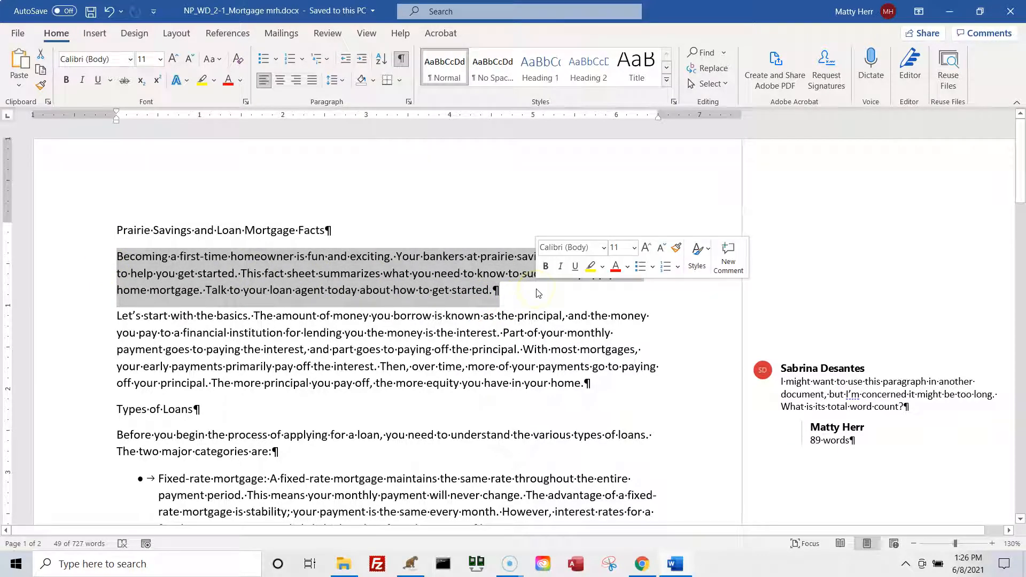
click(208, 339)
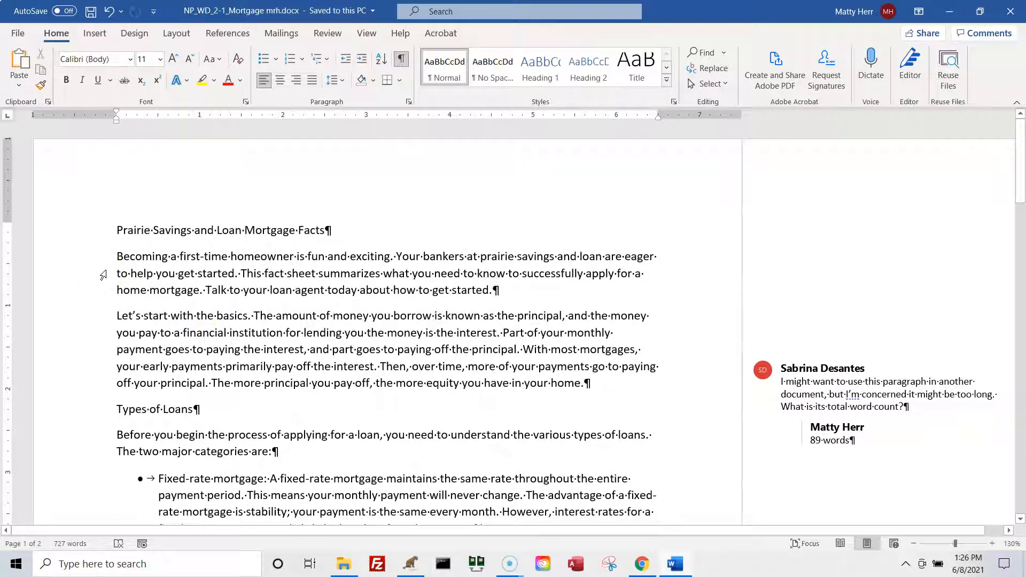
ctrl+click(369, 290)
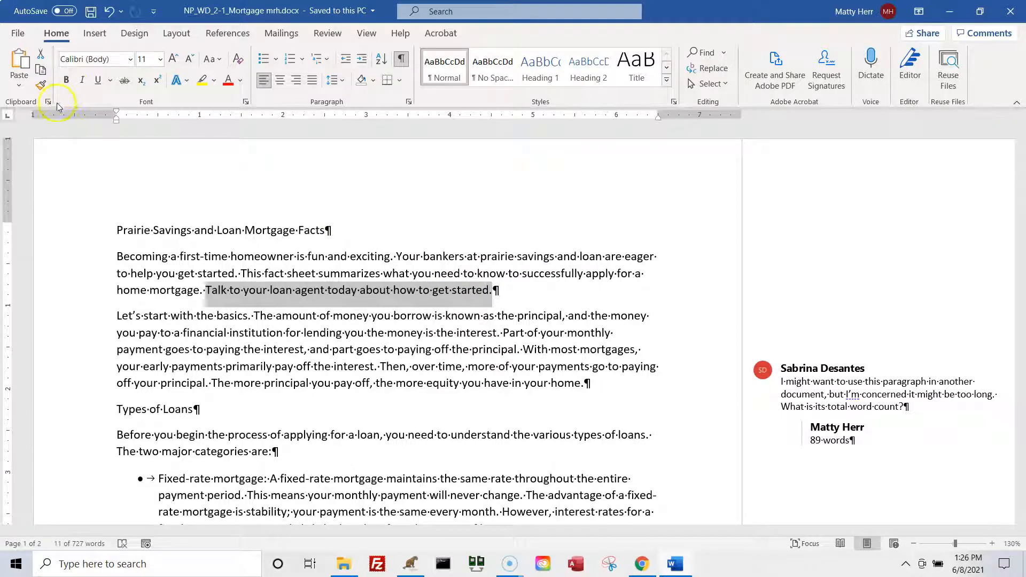
click(41, 70)
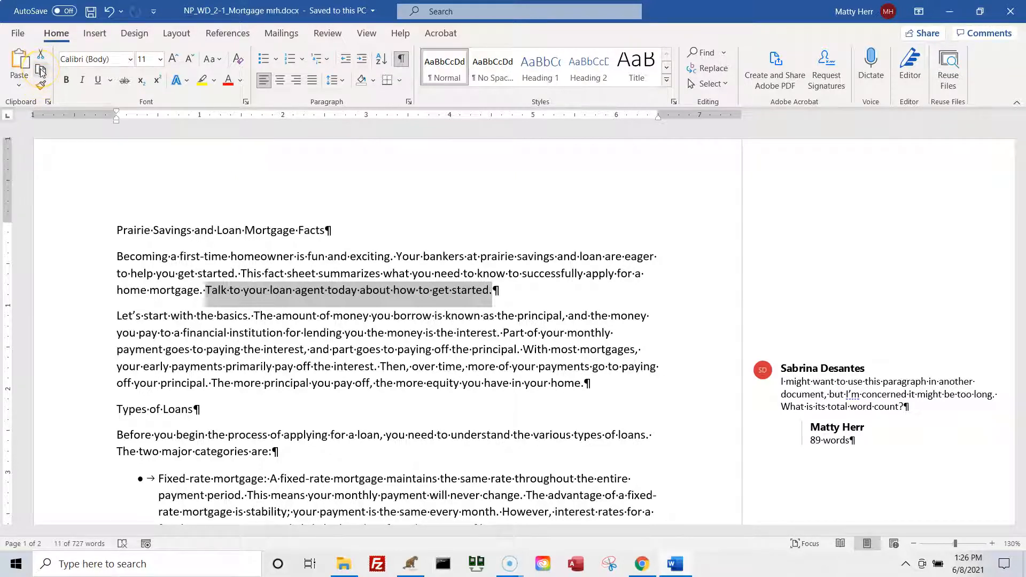
click(41, 87)
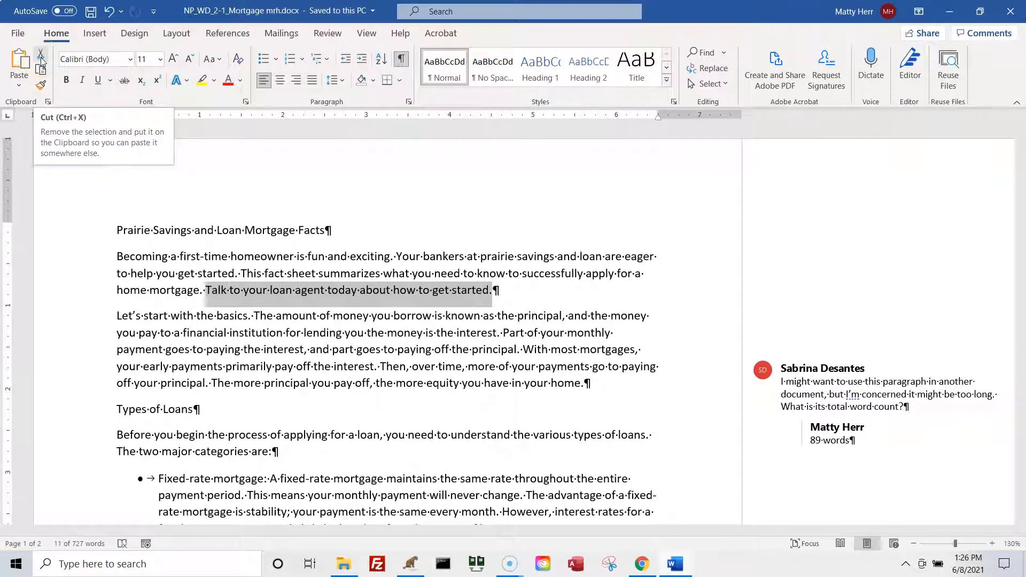
click(41, 74)
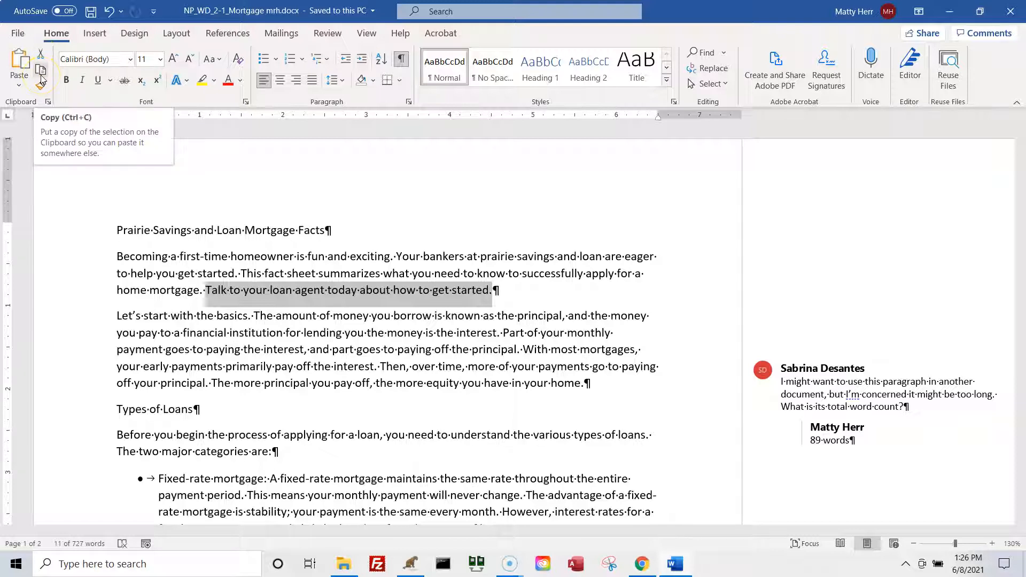
click(41, 85)
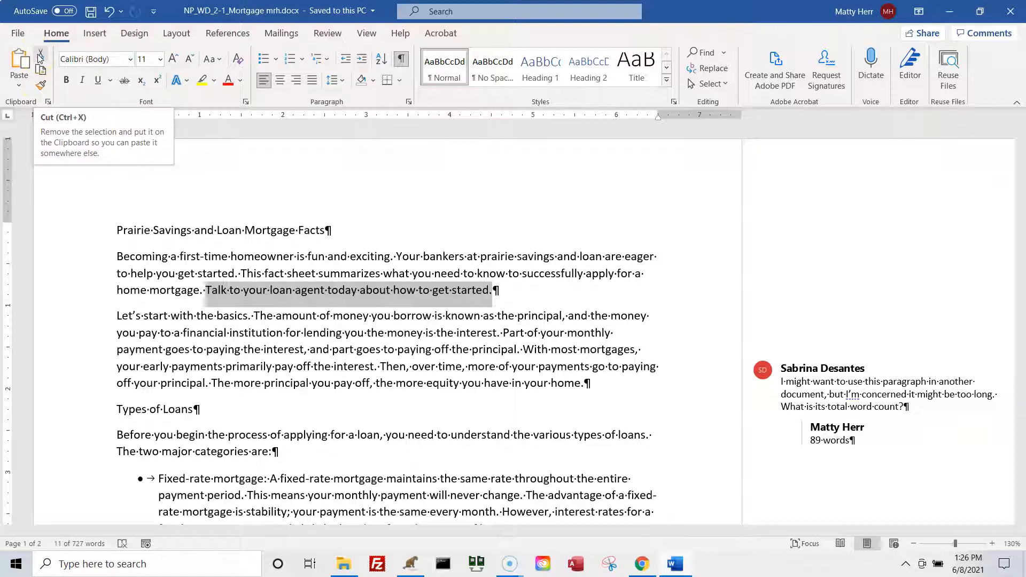
click(40, 58)
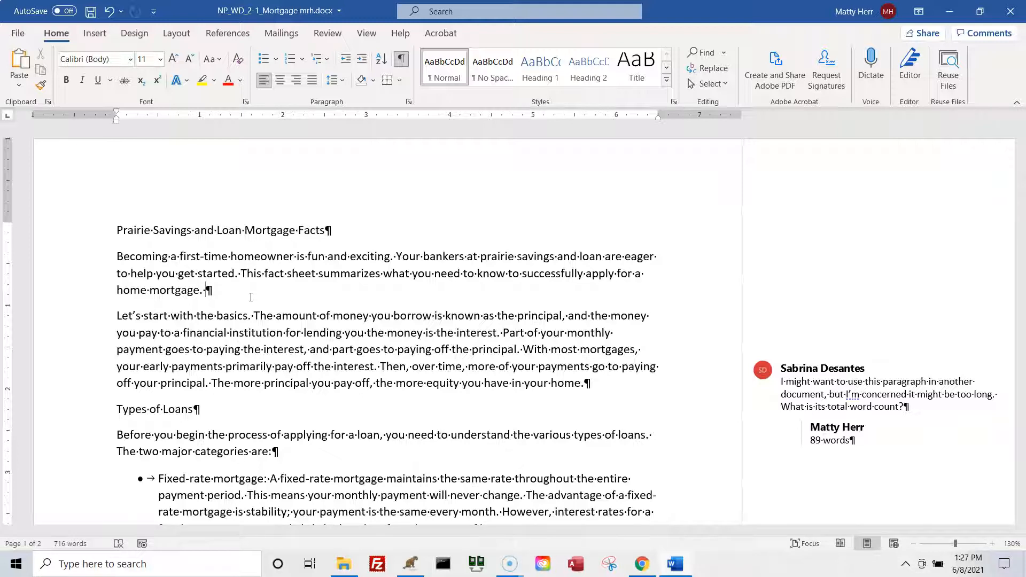
click(243, 333)
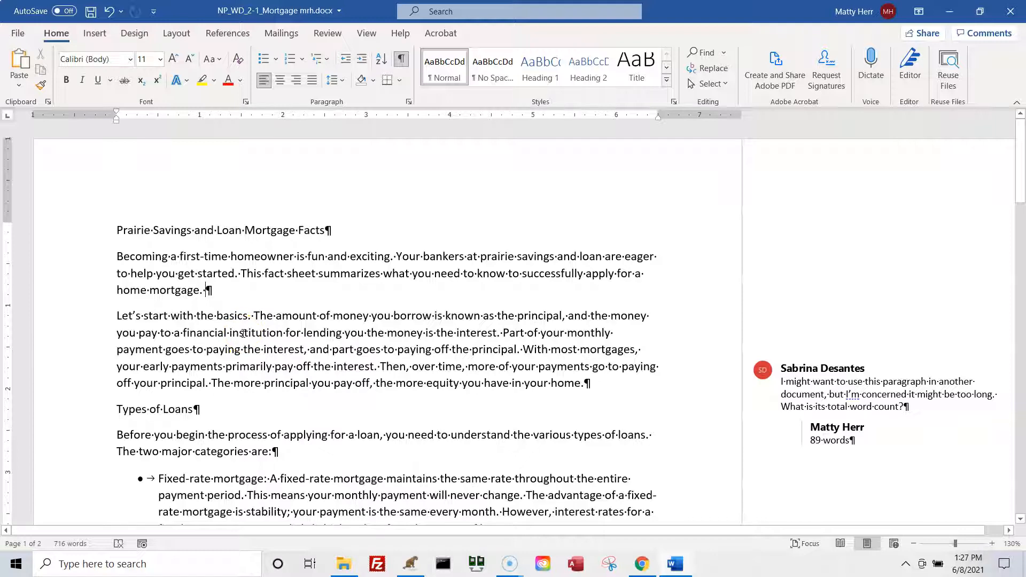
- Delete the leftover space after "home mortgage." and paste the cut sentence at the end of the paragraph under "Getting Started"
key(BackSpace)
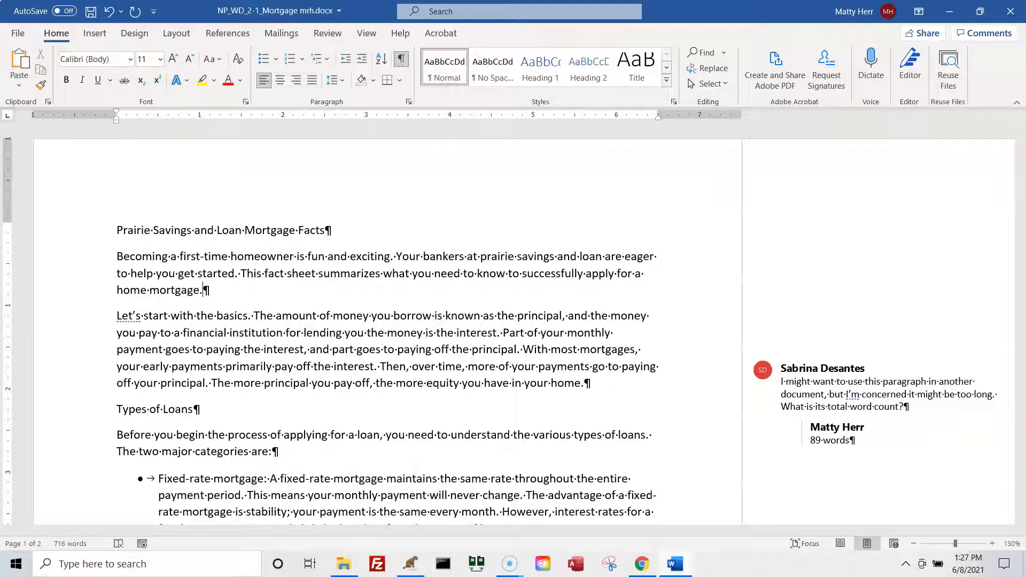
click(98, 405)
scroll(98, 404, down, 8)
scroll(97, 405, down, 15)
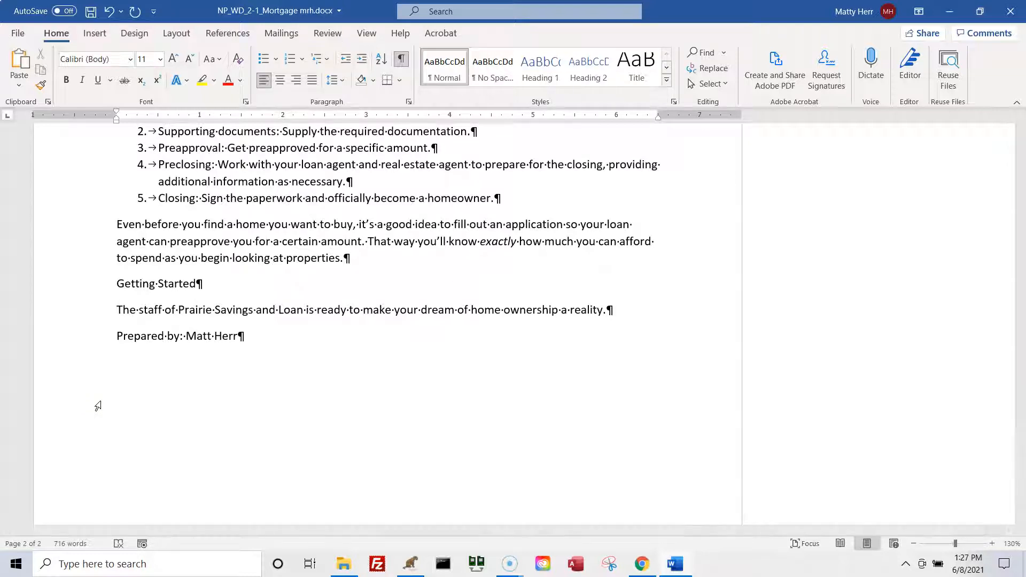
click(609, 309)
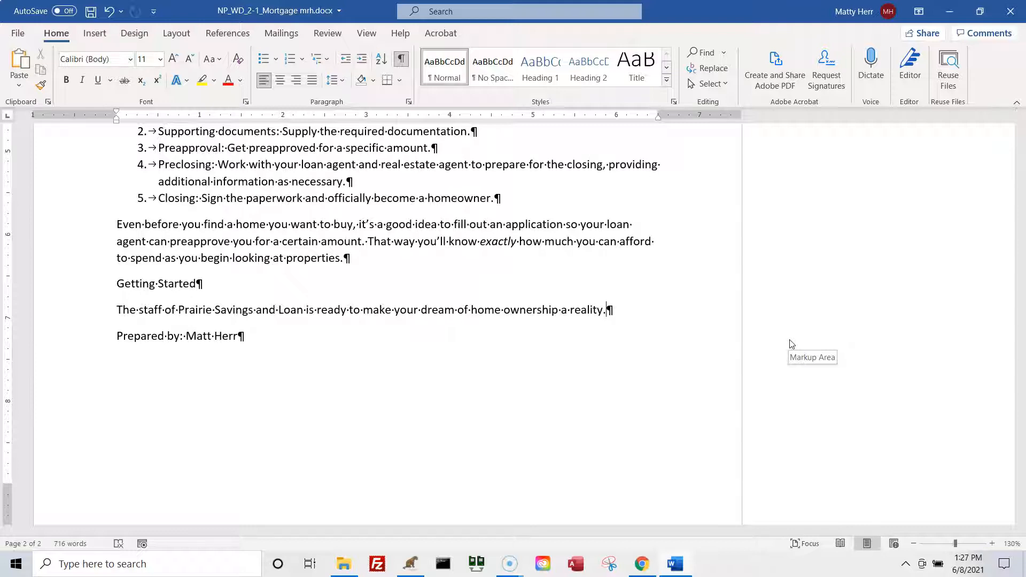
click(614, 312)
click(21, 63)
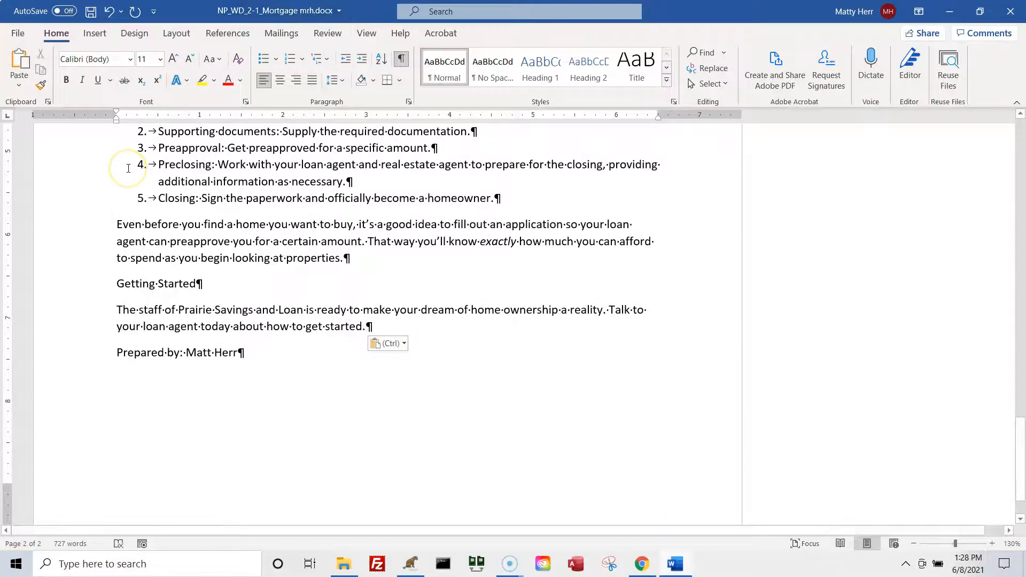
- Save the document and show the Clipboard pane
click(90, 11)
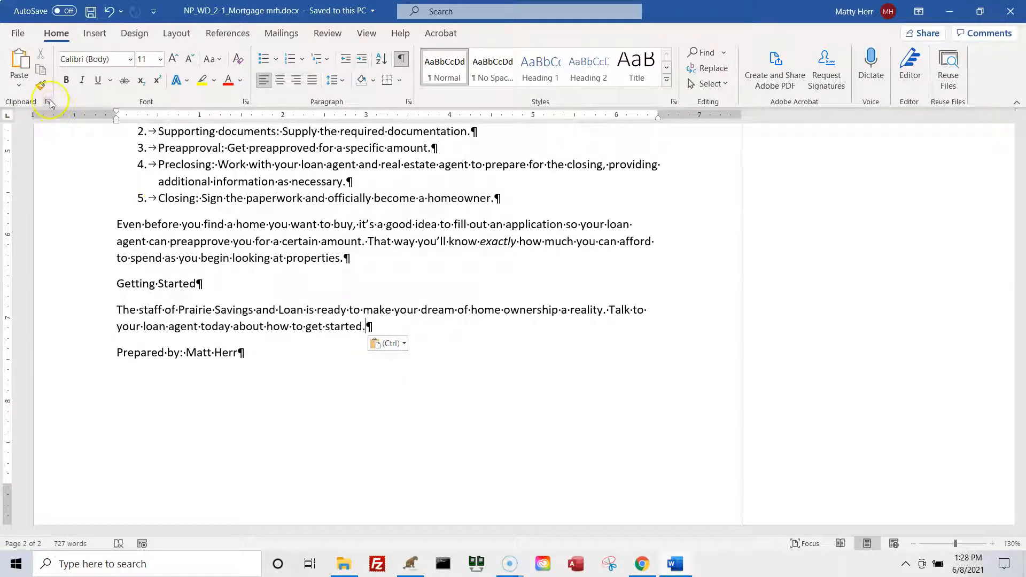
key(ctrl)
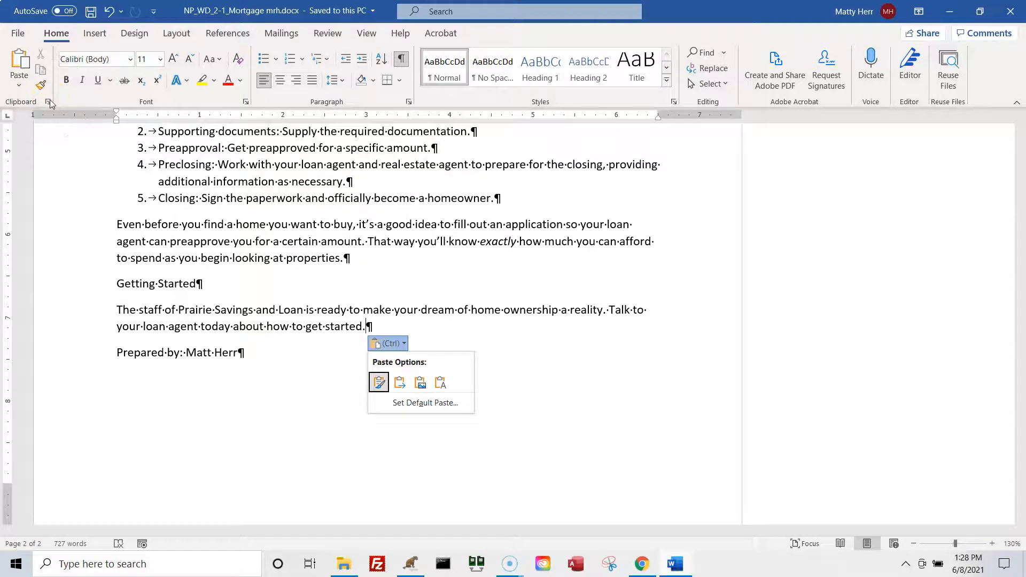
click(49, 102)
click(48, 102)
click(49, 101)
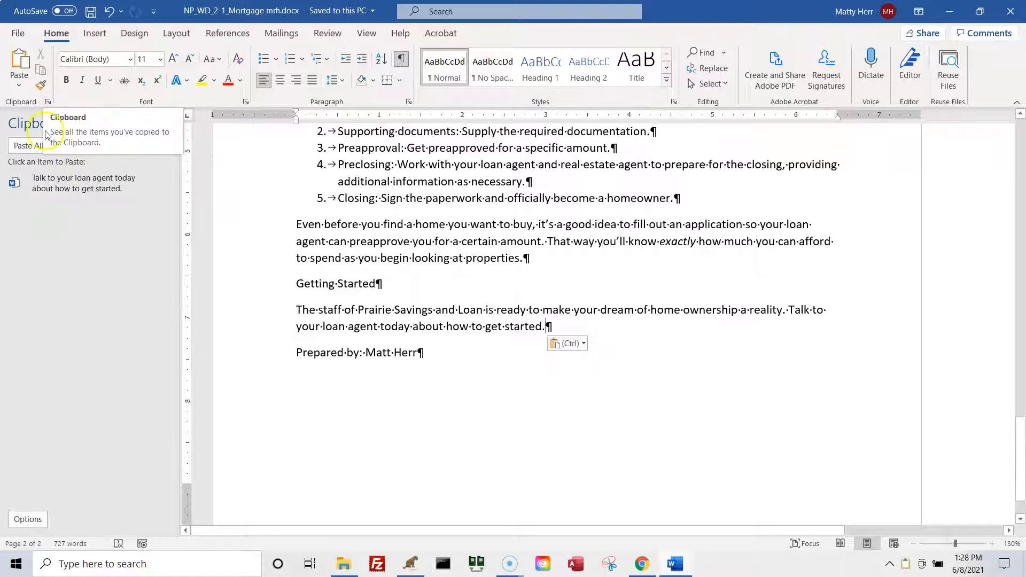
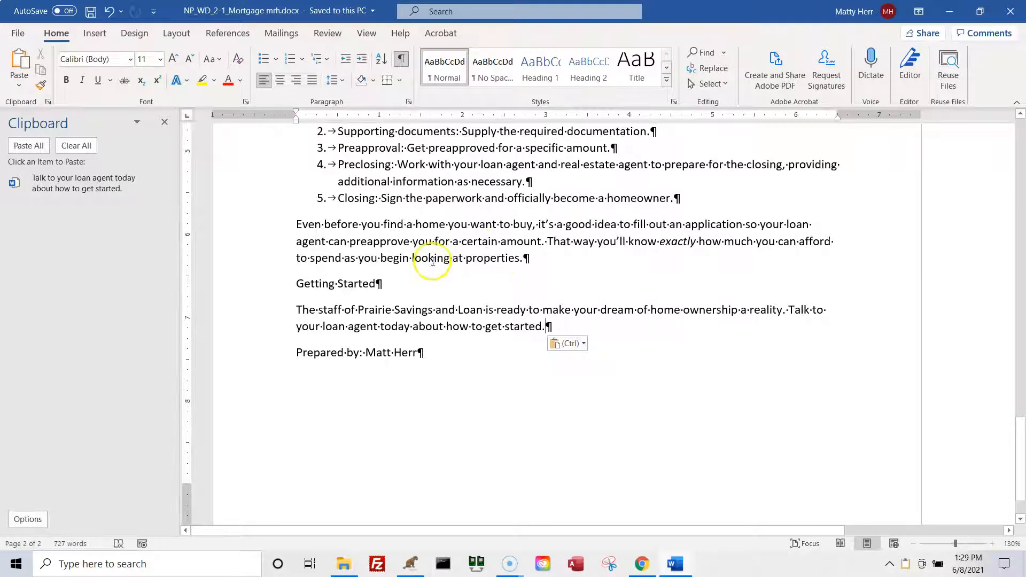
- Copy the sentence "That way you'll know exactly how much you can afford to spend as you begin looking at properties." to the clipboard
ctrl+click(433, 258)
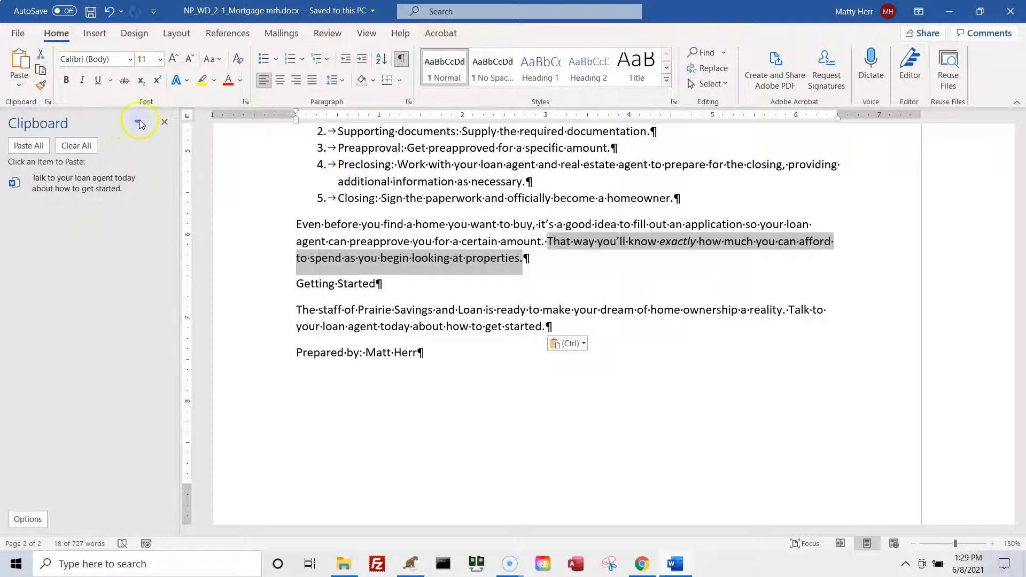
click(137, 122)
click(138, 123)
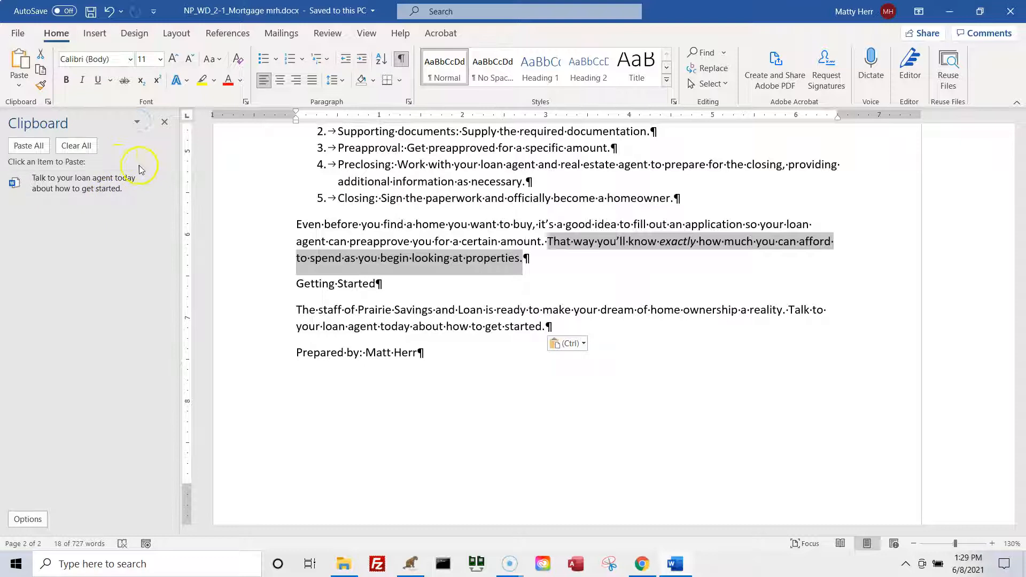
click(40, 72)
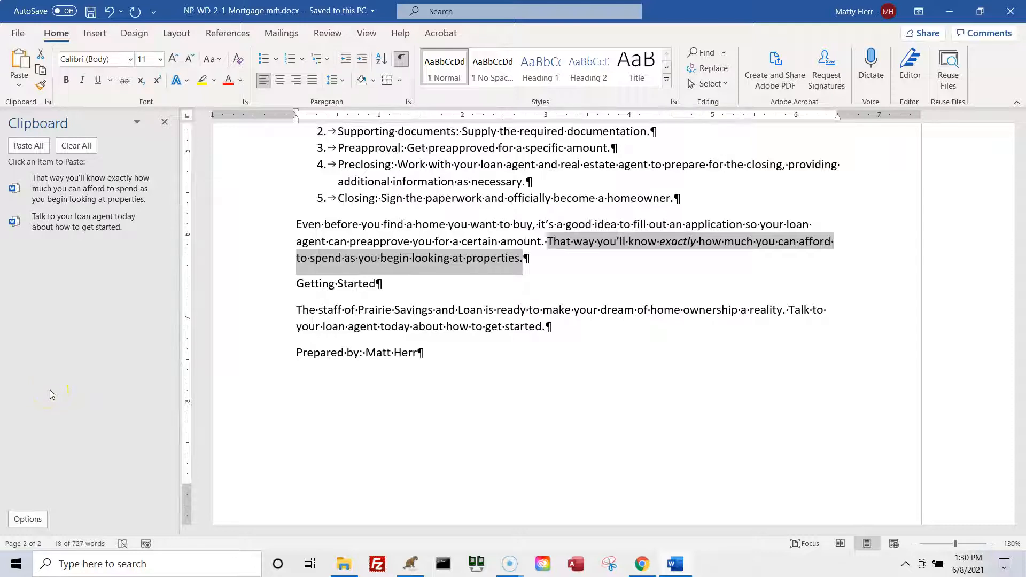
- Create a new blank document and show the Clipboard pane in it
click(18, 35)
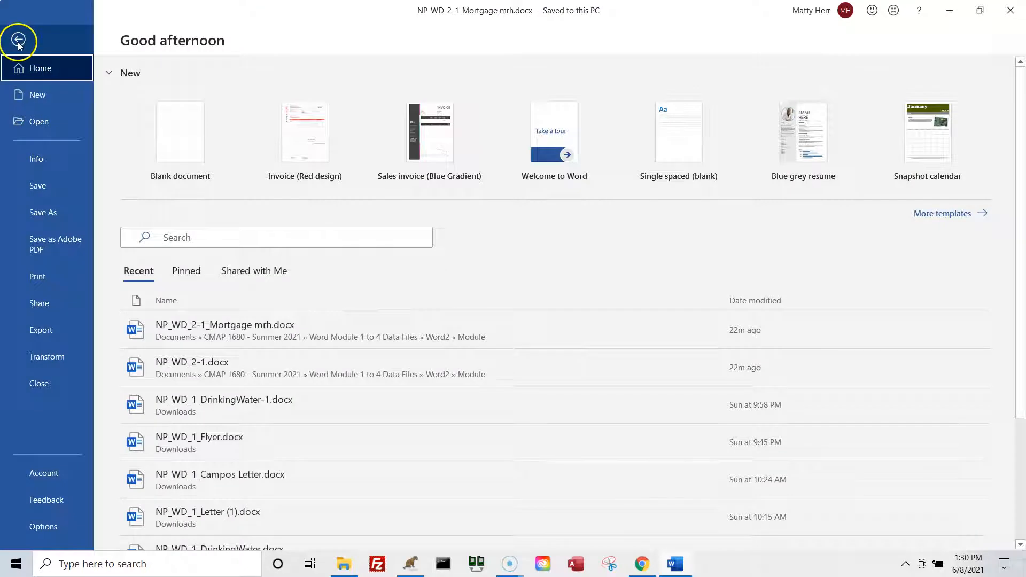
click(33, 94)
click(198, 161)
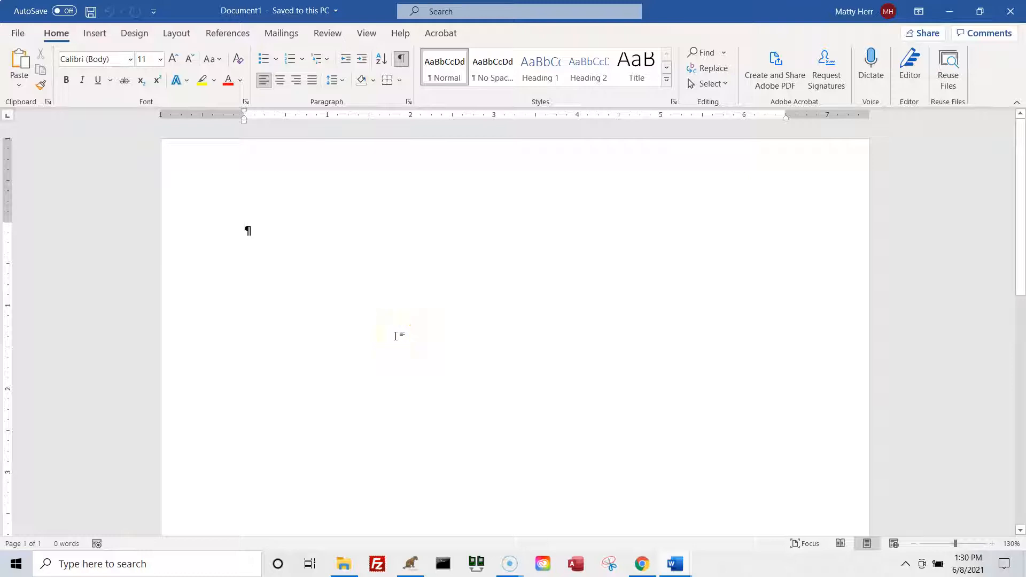
click(50, 103)
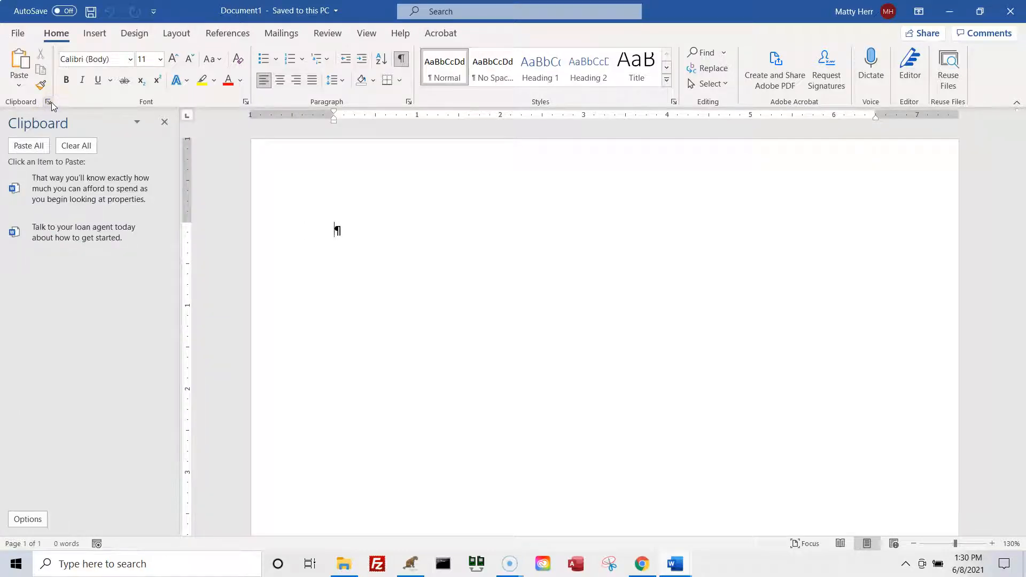
- Try pasting the "That way you'll know exactly" clipboard item into the blank document, and undo the paste
mouse_move(136, 225)
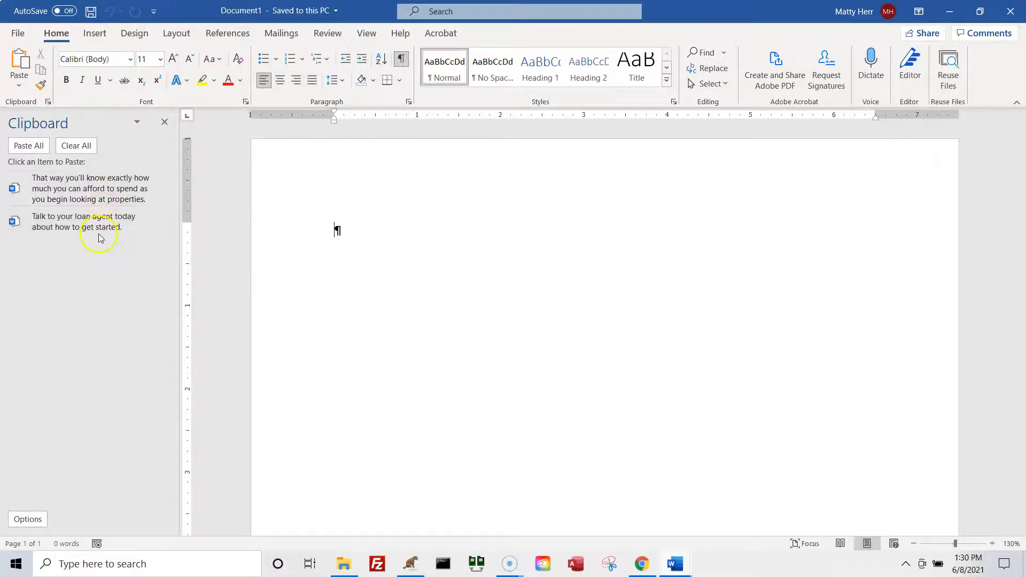
mouse_move(92, 198)
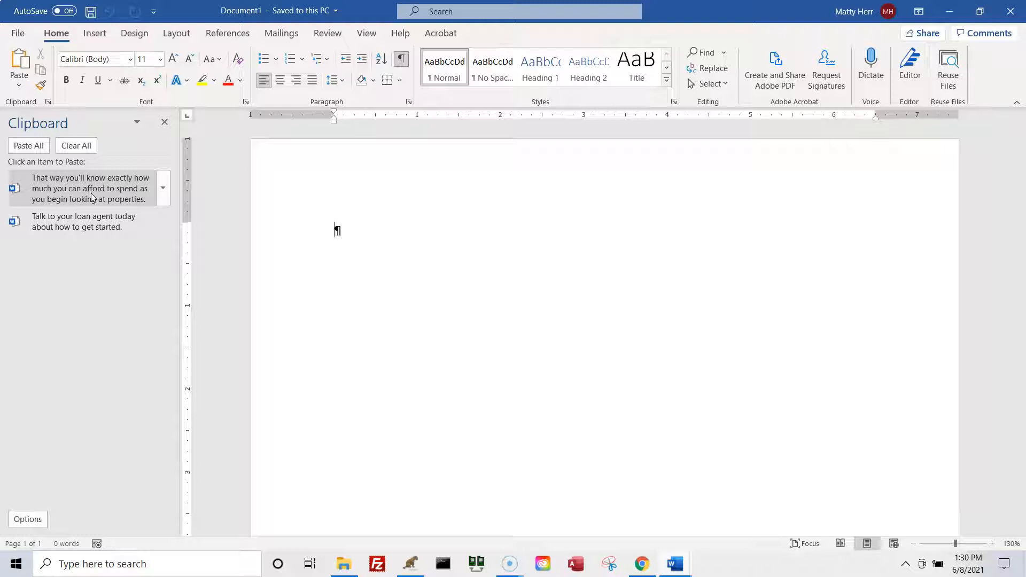
click(99, 202)
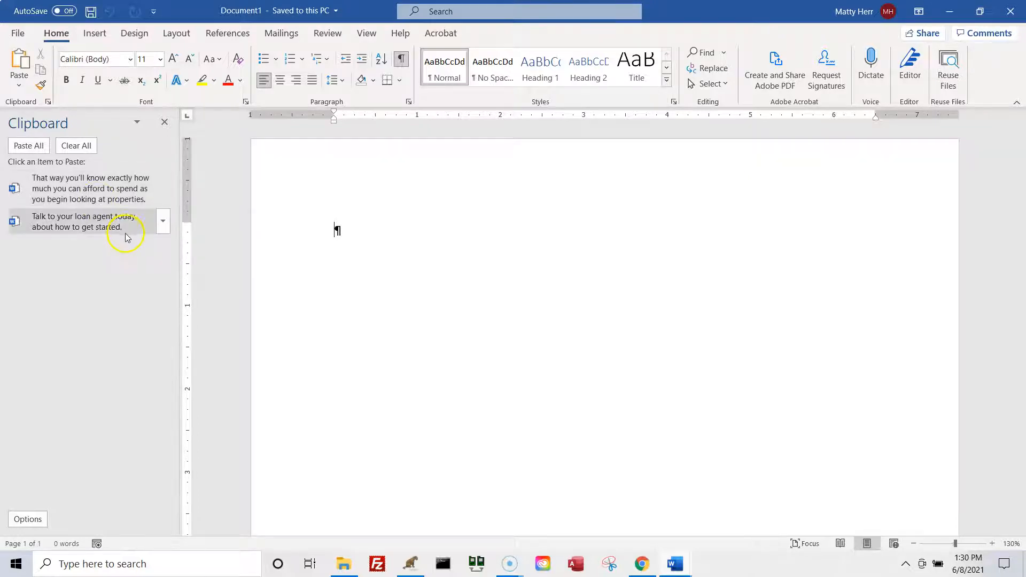
click(164, 187)
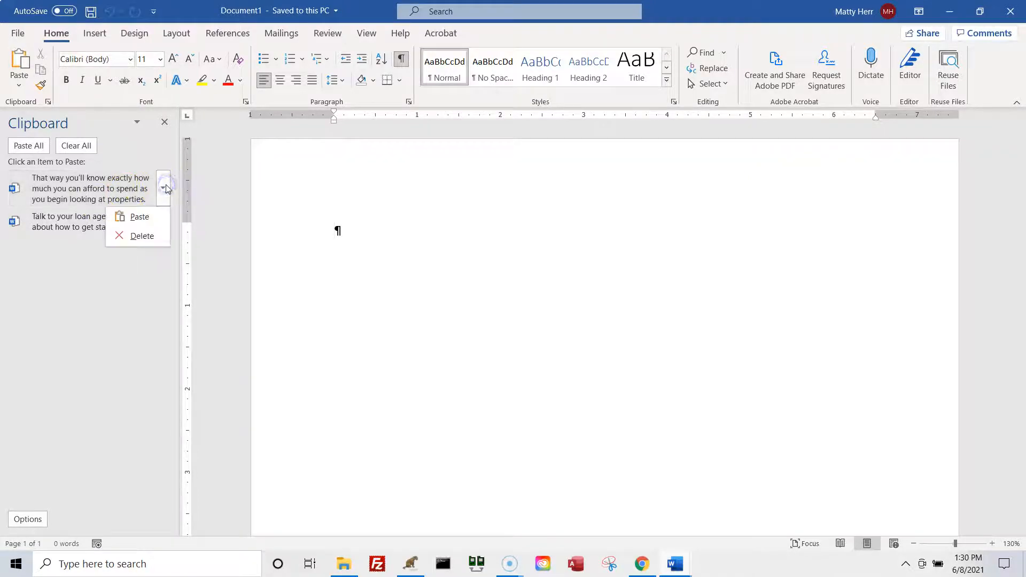
click(154, 222)
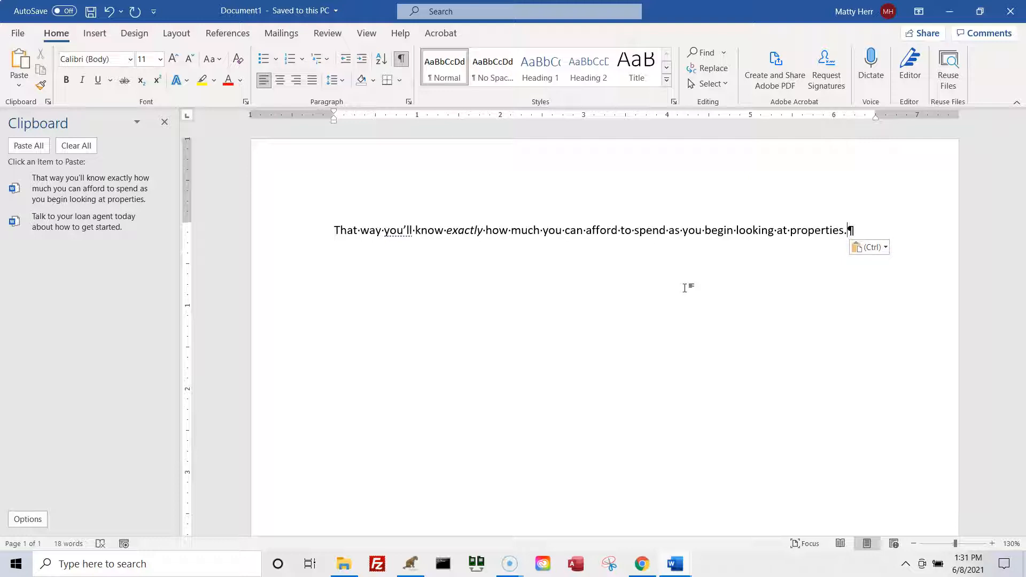
key(Escape)
key(ctrl+z)
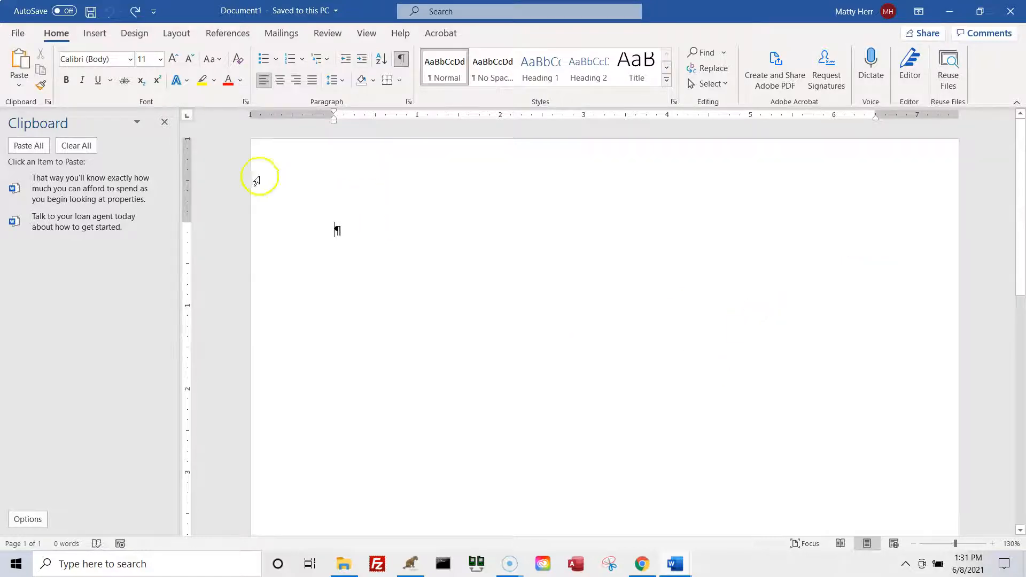
- Paste the "That way you'll know exactly" clipboard item into the blank document, keeping text only
click(163, 188)
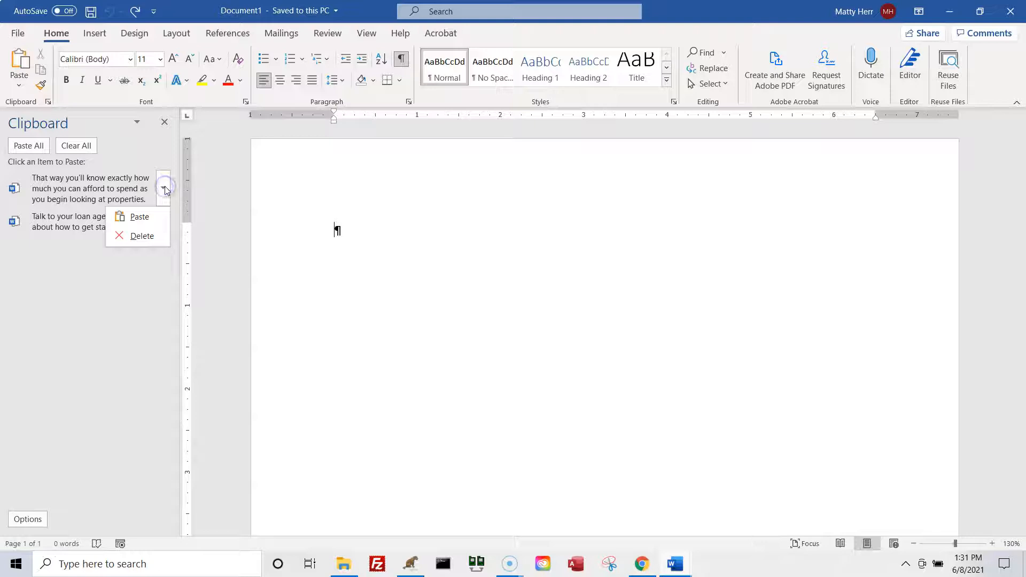
click(90, 195)
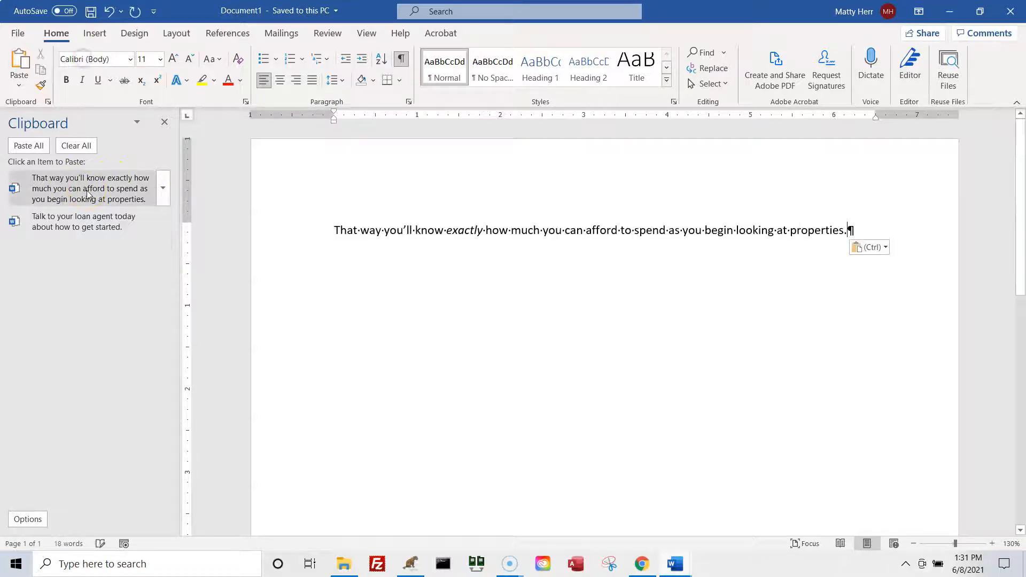
click(887, 248)
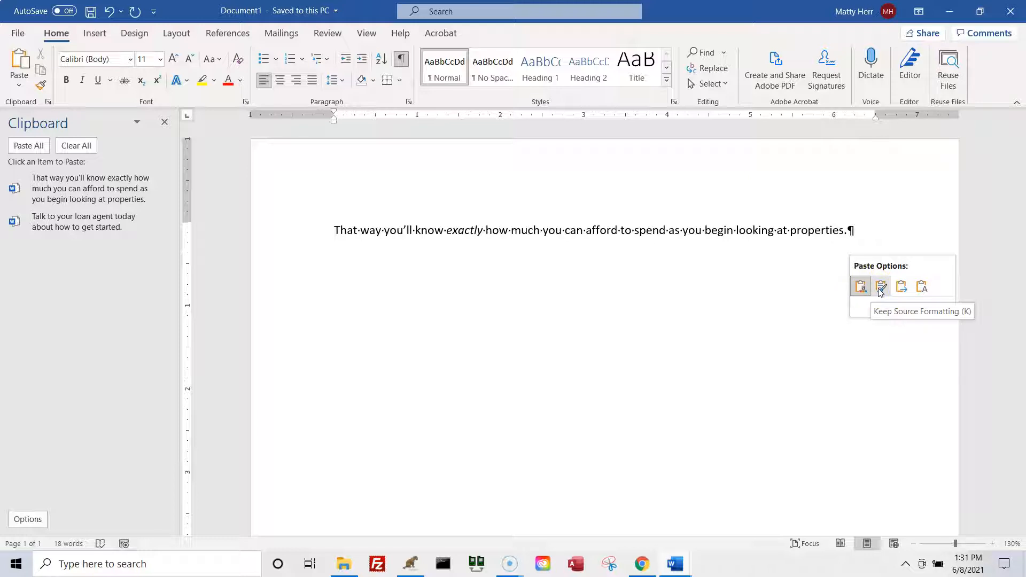
click(921, 290)
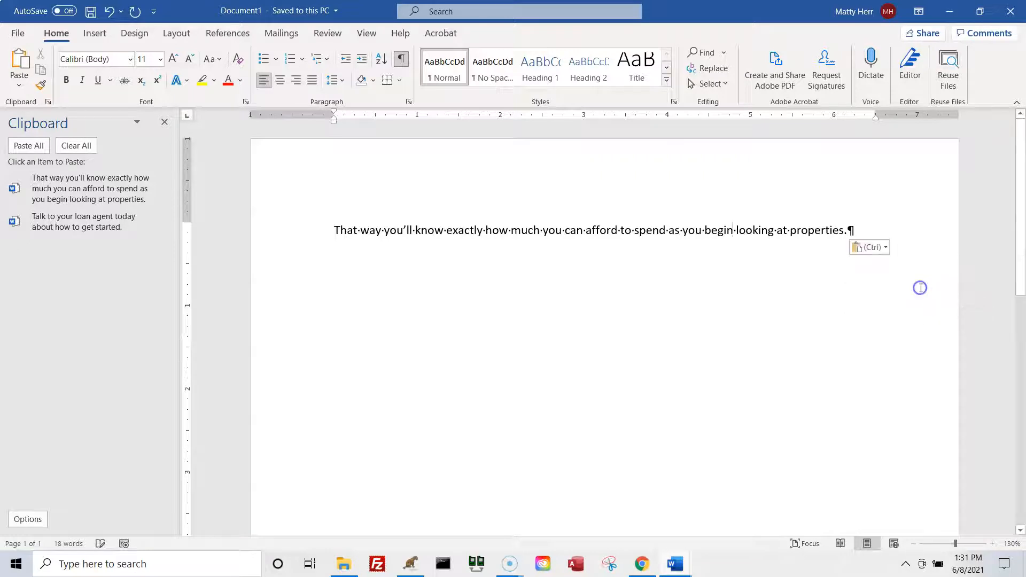
click(917, 280)
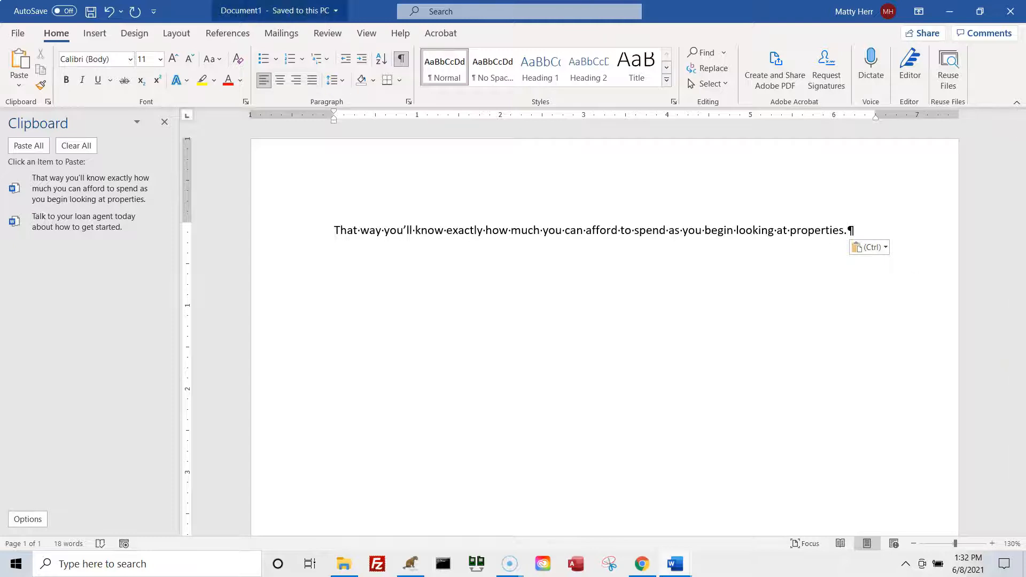
- Start saving the new document under Documents in CMAP 1680 - Summer 2021 > Word Module 1 to 4 Data Files > Word2 > Module
click(16, 35)
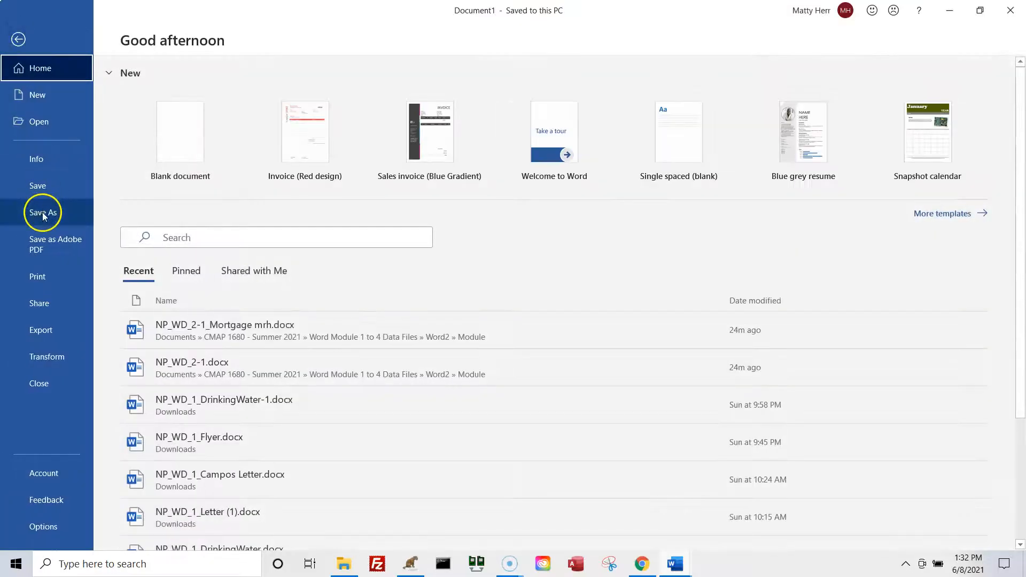
click(43, 213)
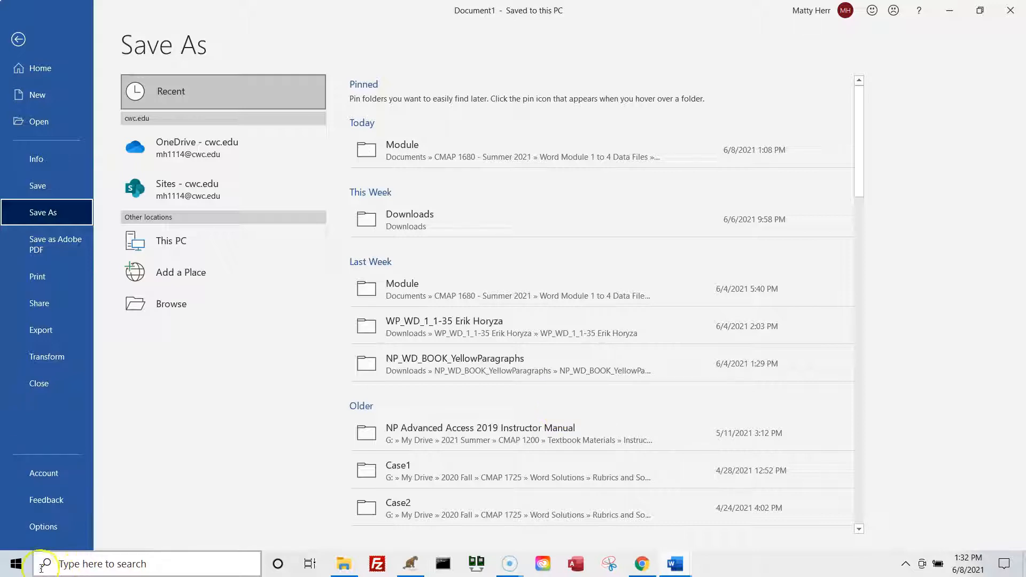
click(22, 561)
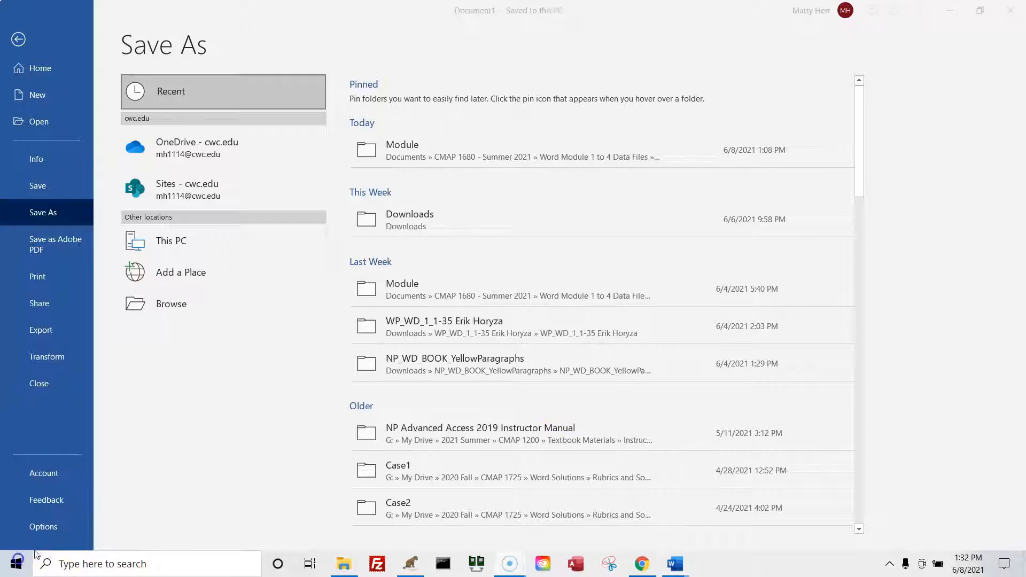
click(163, 305)
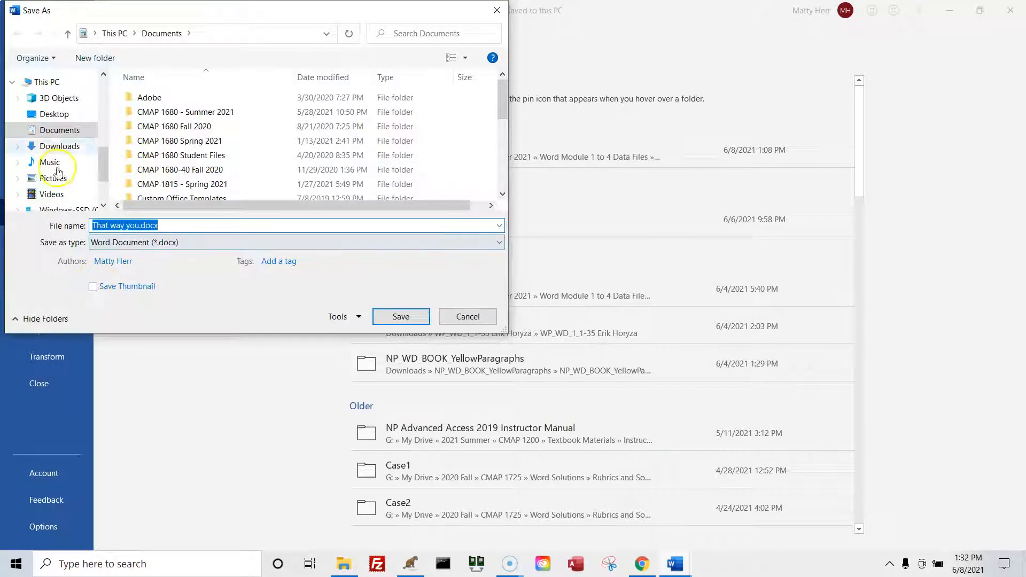
scroll(59, 148, up, 2)
scroll(59, 144, up, 2)
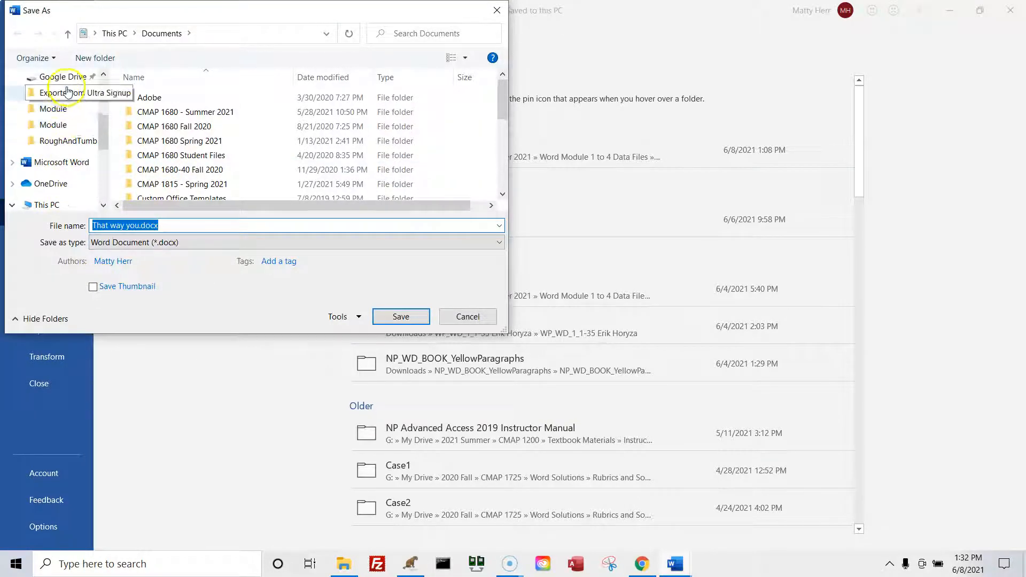
scroll(80, 139, up, 2)
click(60, 124)
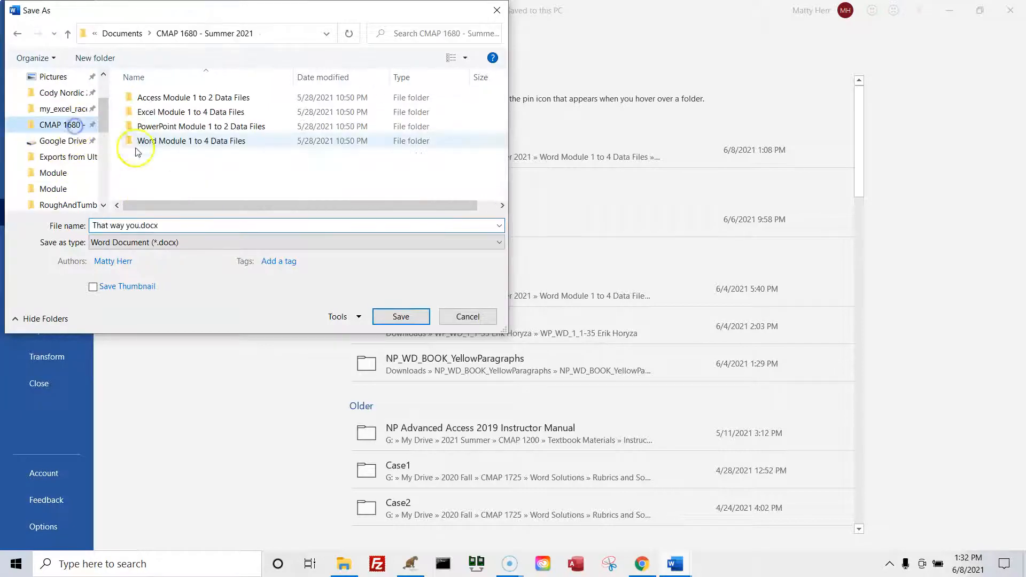
double_click(163, 144)
click(145, 142)
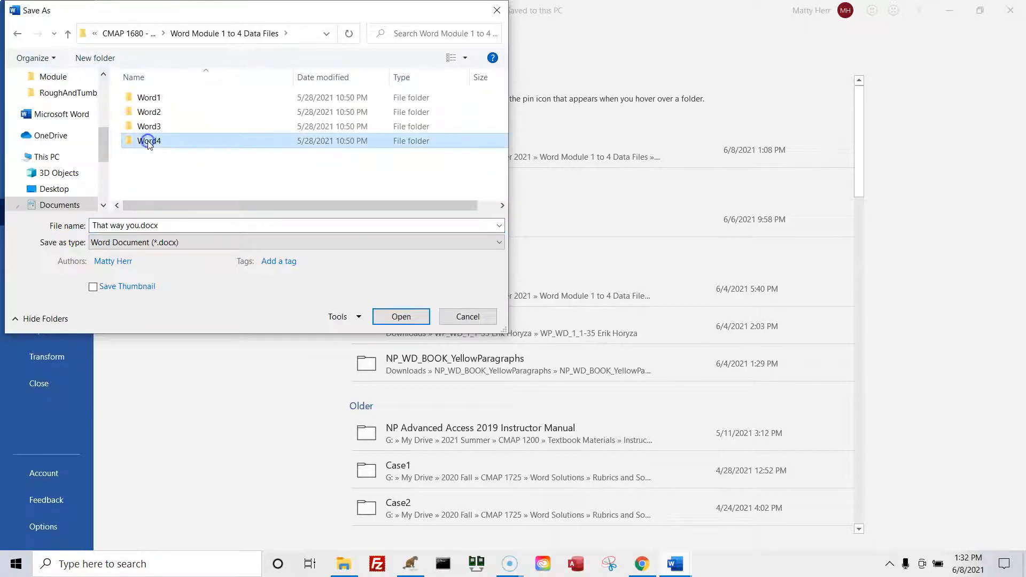
double_click(144, 114)
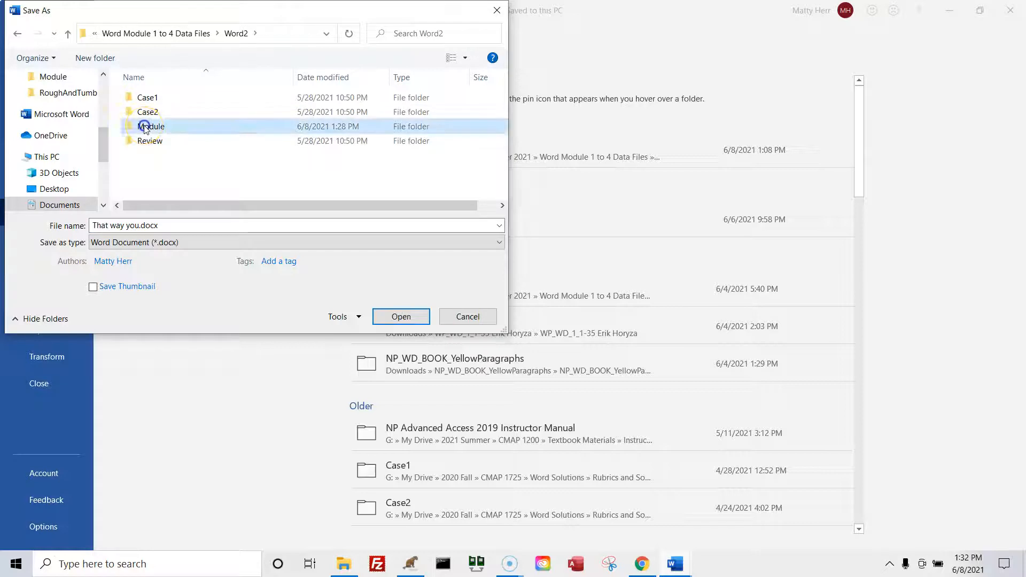
double_click(143, 127)
- Name the new document "Handout mrh" and save it in the Module folder
click(153, 225)
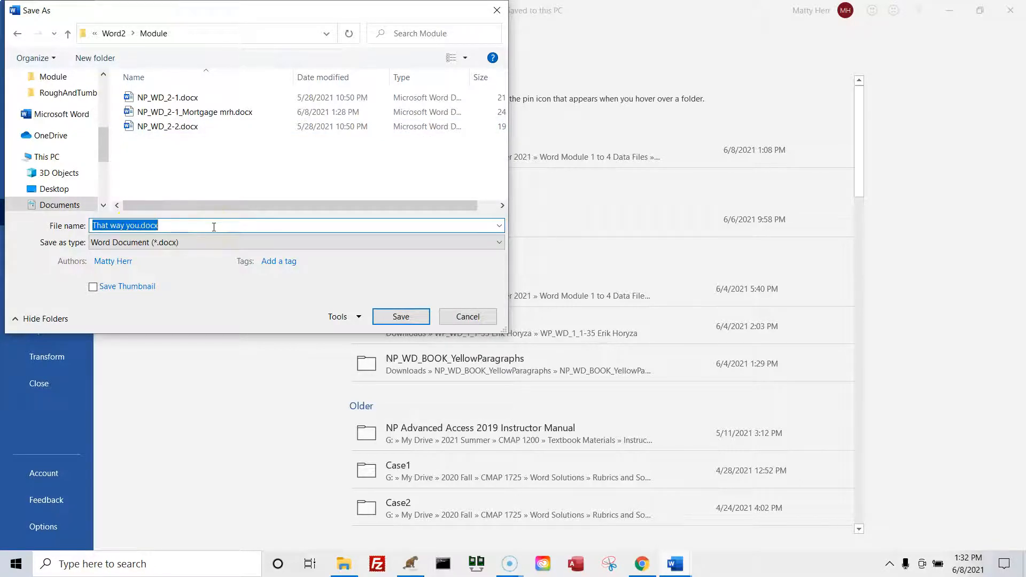
text(H)
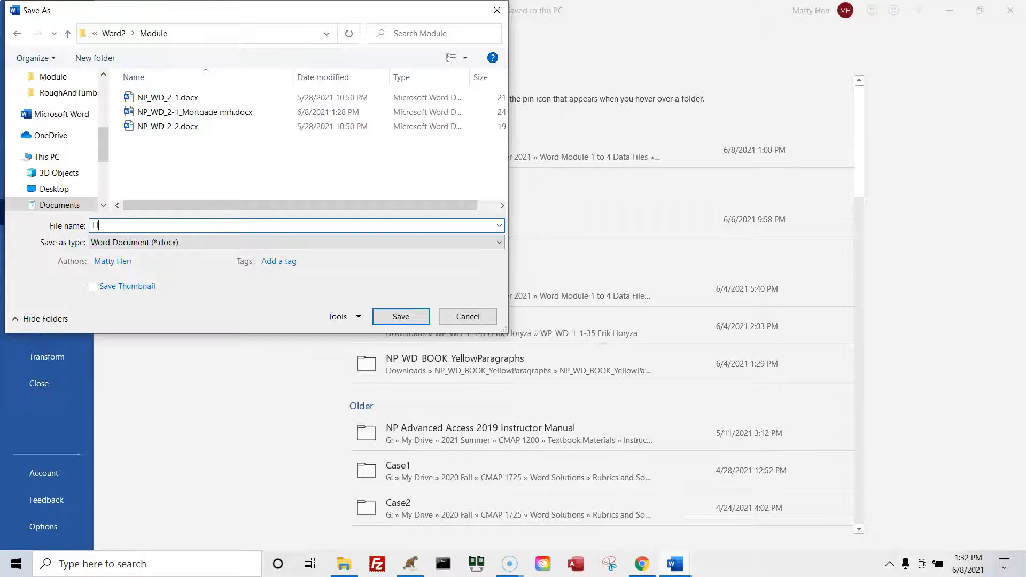
text(andout mrh)
click(397, 318)
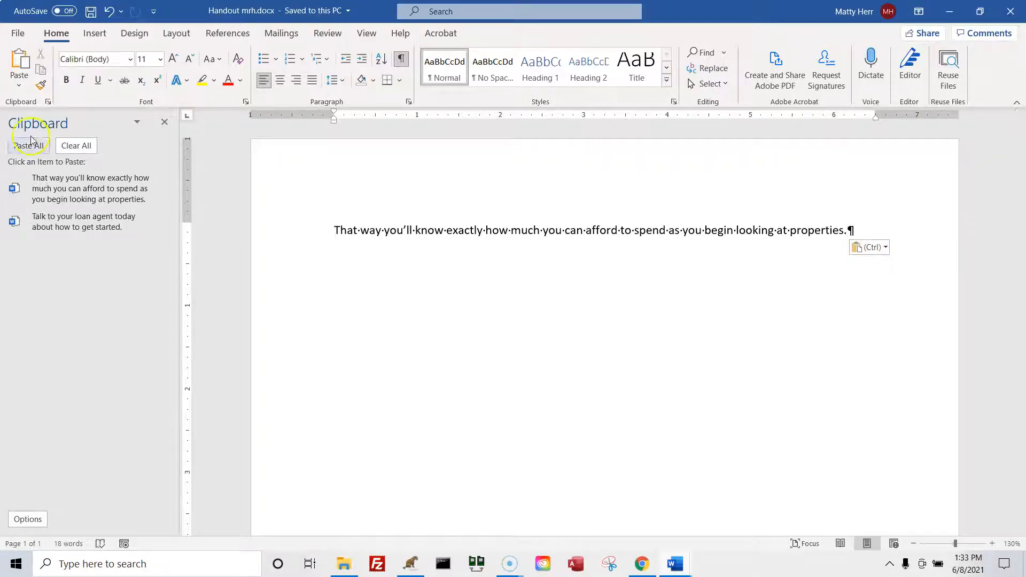
- Clear all items from the Clipboard and close the Clipboard pane
click(76, 146)
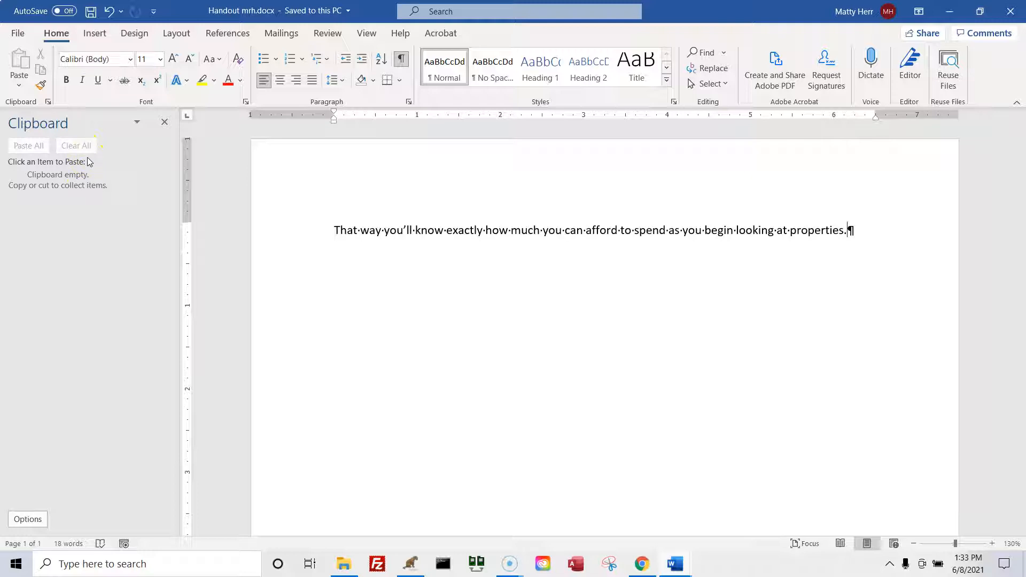
click(165, 122)
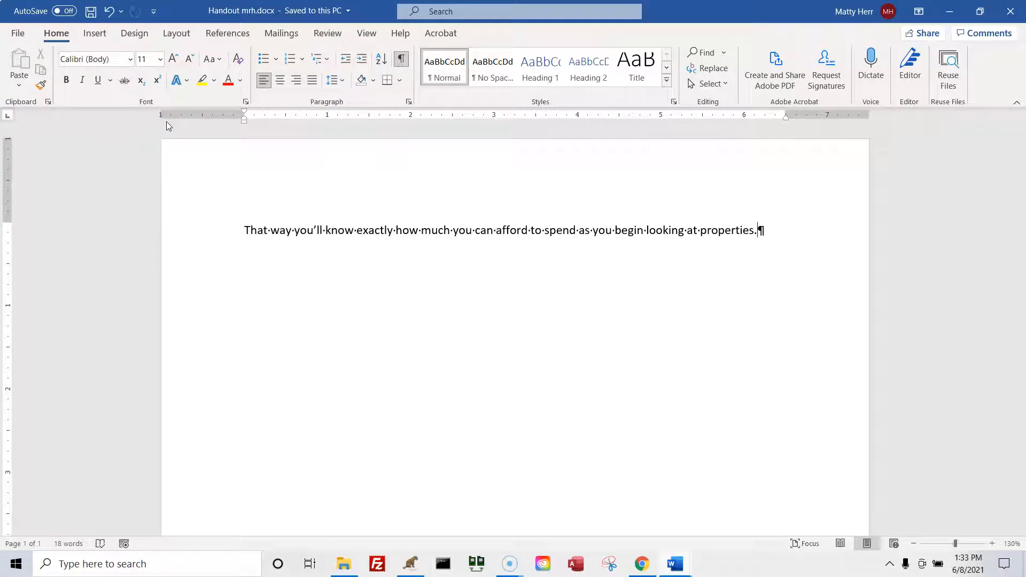
click(260, 322)
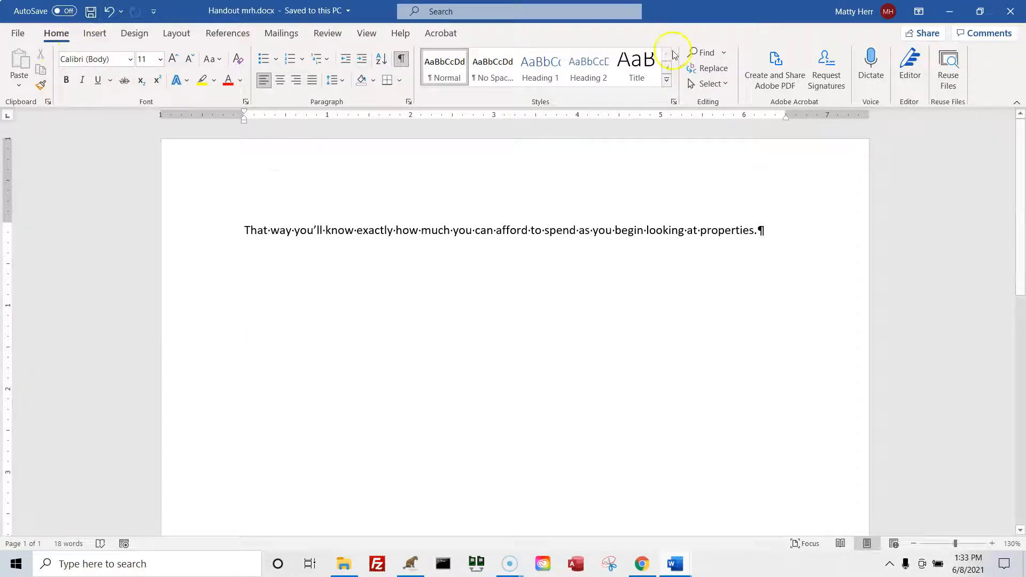
- Close the Handout mrh document and hide the Clipboard pane in the mortgage document
click(19, 34)
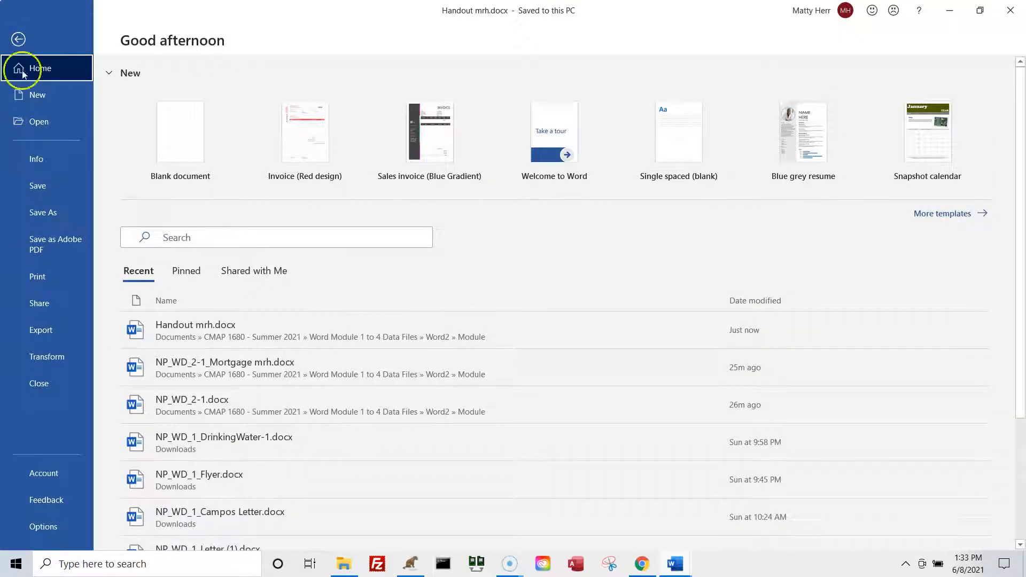
click(30, 384)
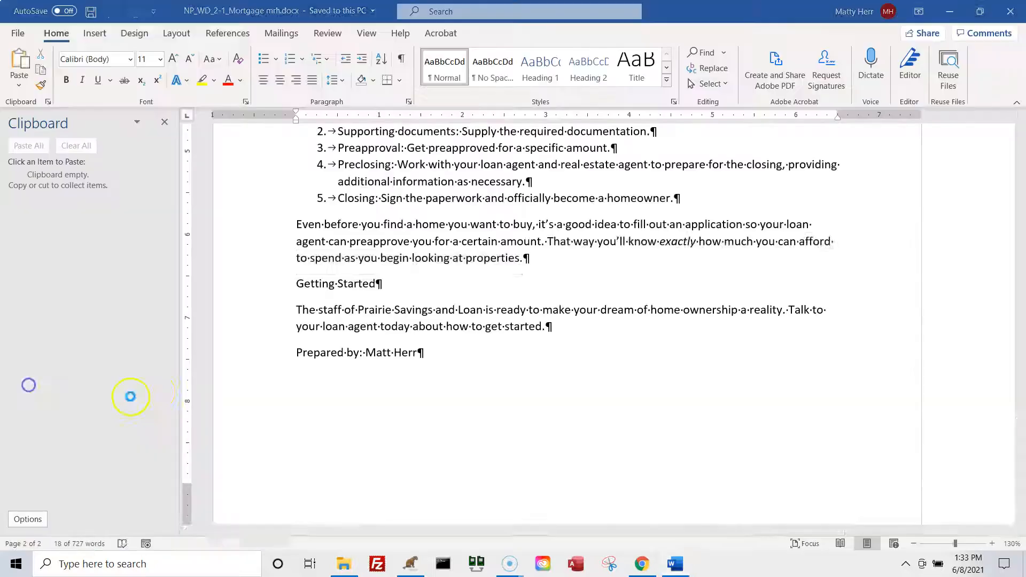
click(164, 122)
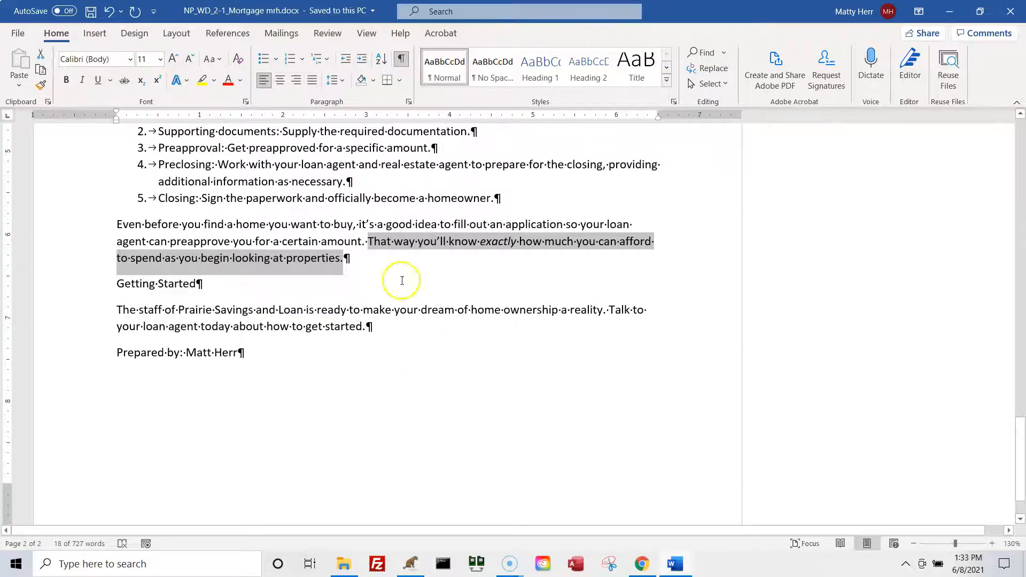
click(48, 102)
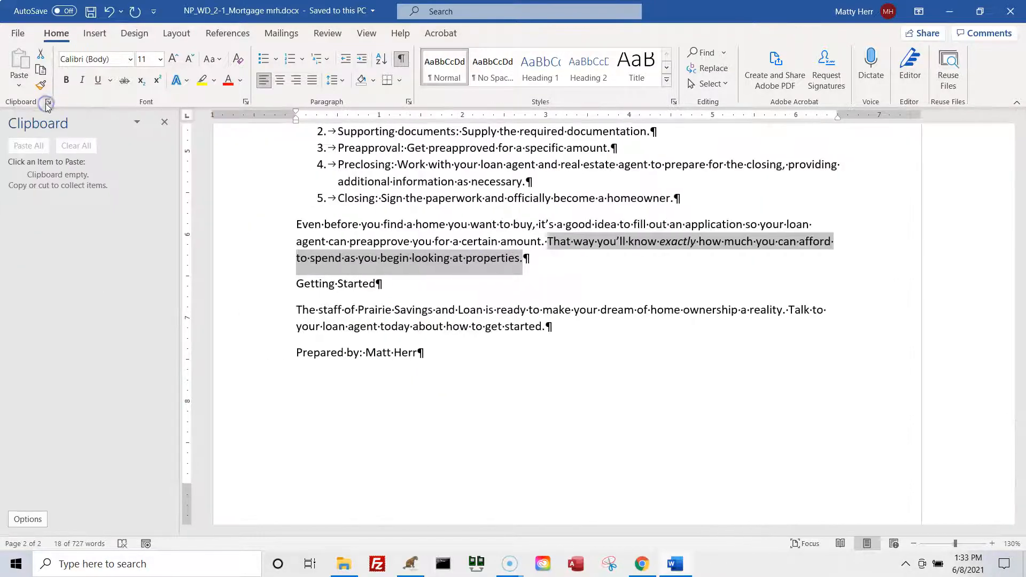
click(47, 103)
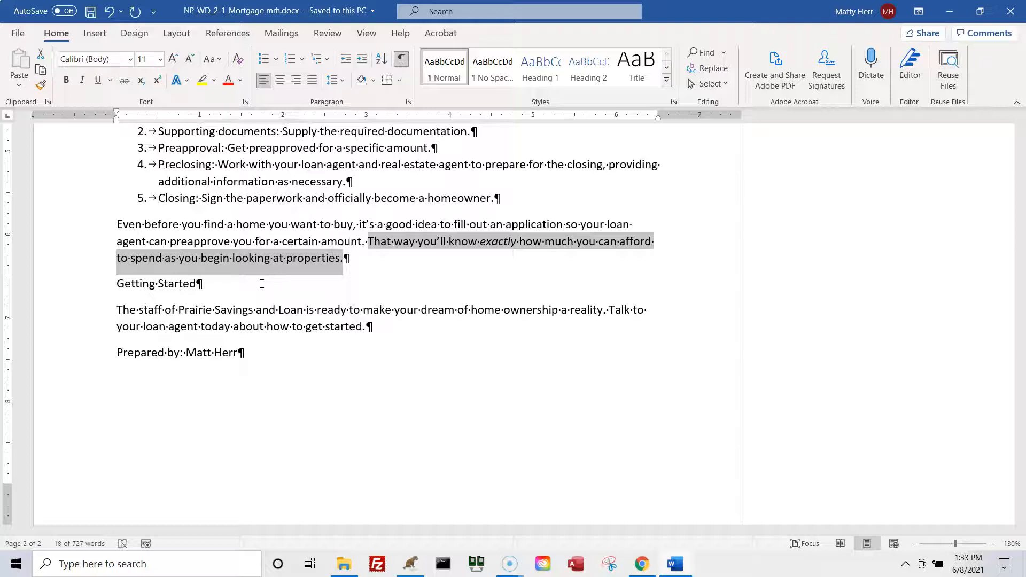
- Place the insertion point before the title at the start of the document and open the Navigation pane for finding text
scroll(488, 213, up, 10)
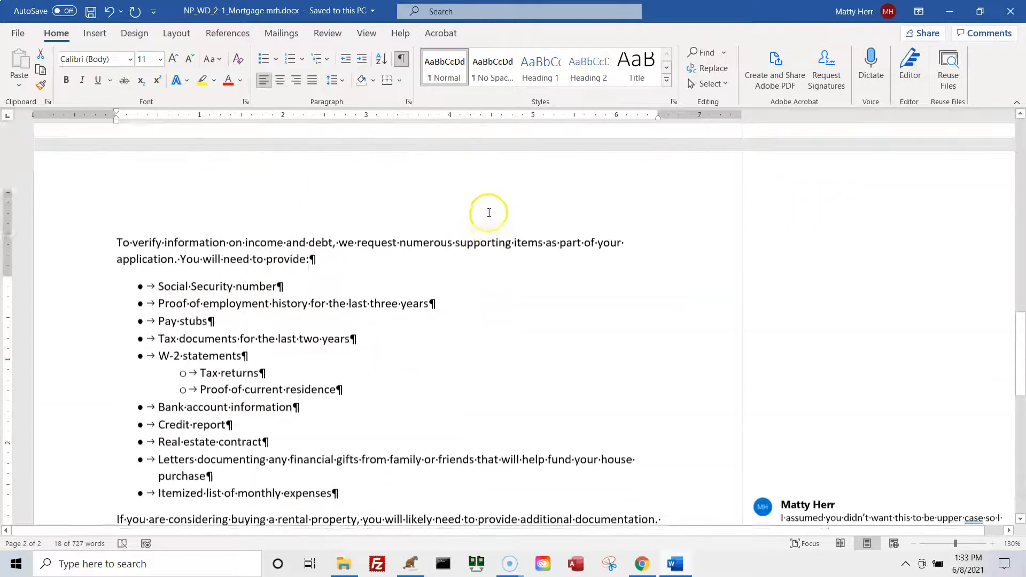
scroll(488, 213, up, 10)
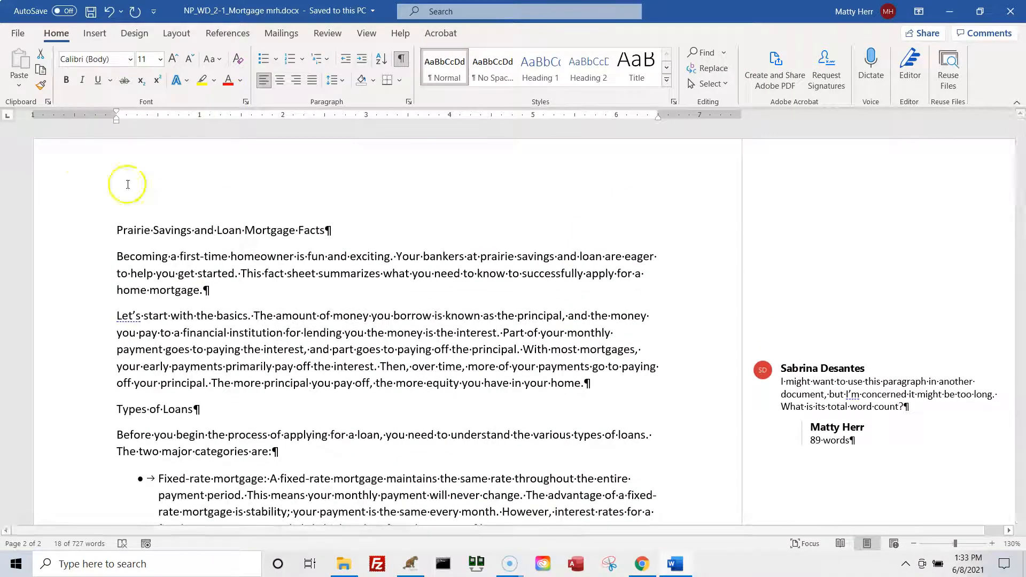
click(120, 225)
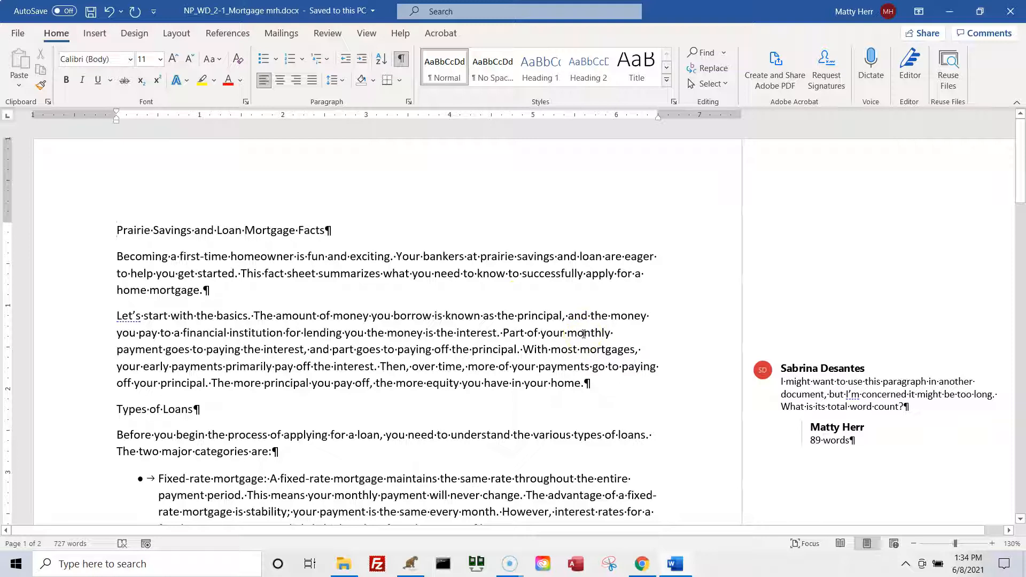
click(702, 56)
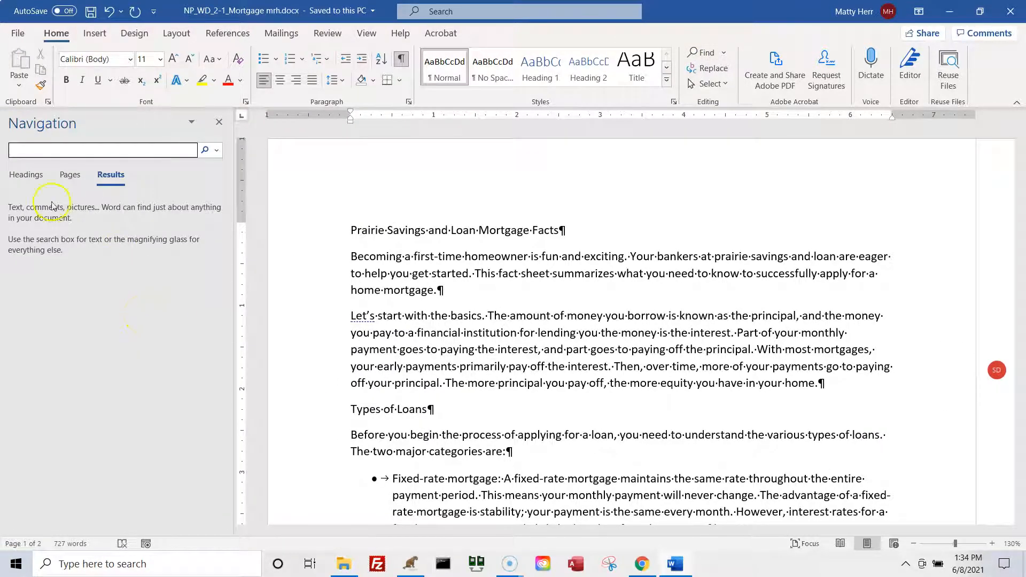
click(33, 152)
- Browse between pages 1 and 2 of the mortgage document using the page thumbnails
click(69, 176)
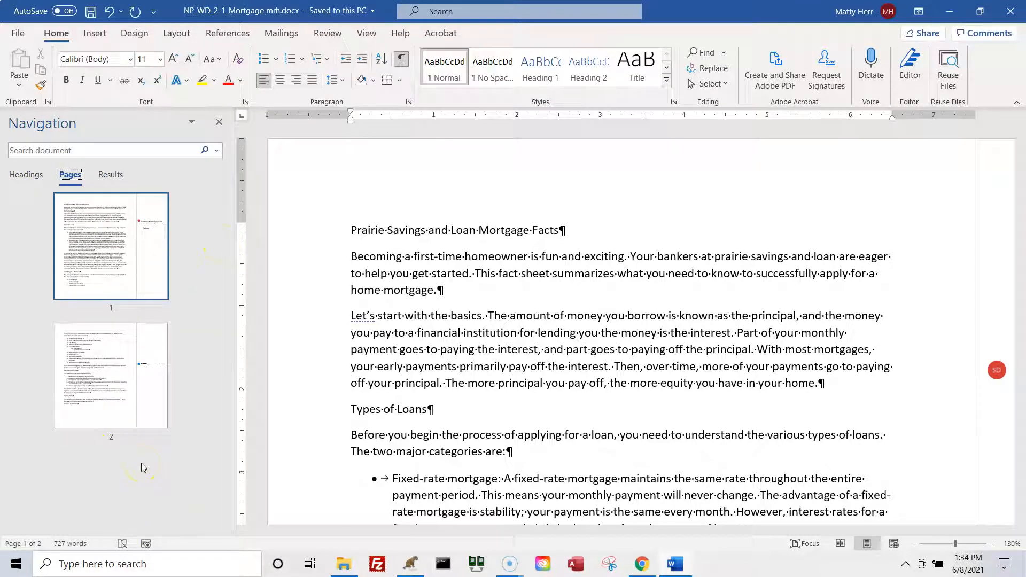
click(129, 386)
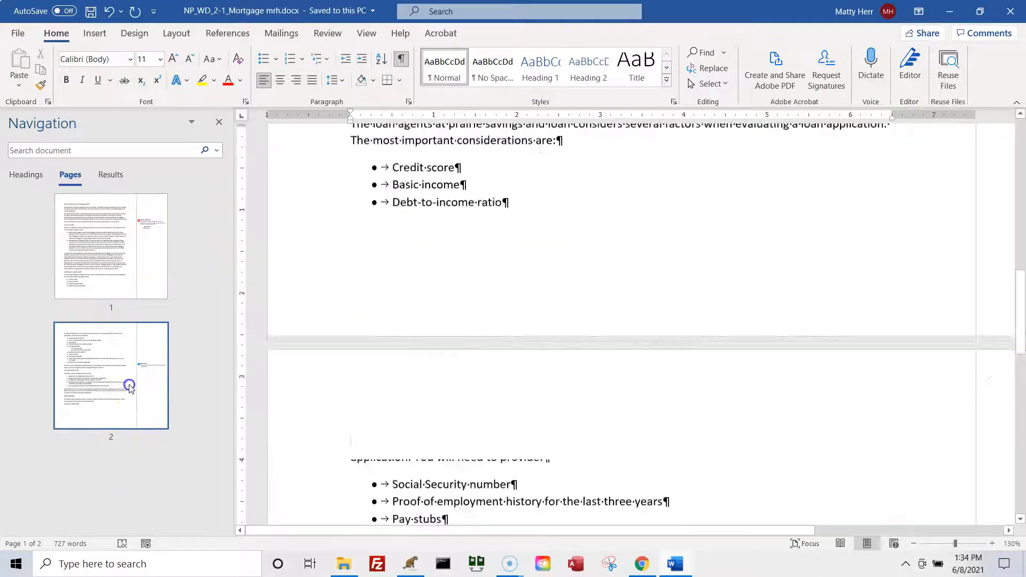
click(120, 239)
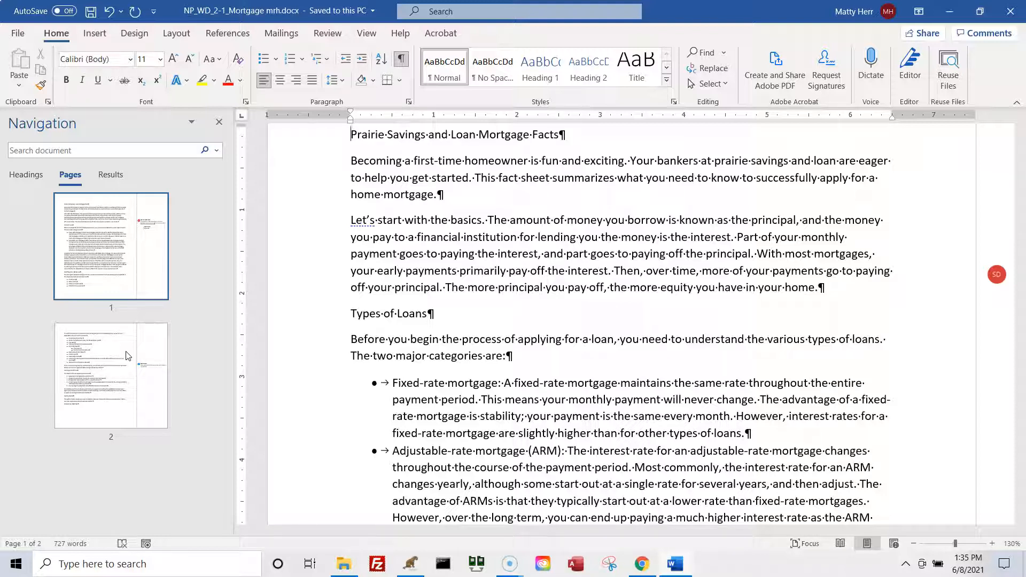
click(95, 373)
click(114, 254)
- Search the document for "prairie savings and loan" and review the matches
click(111, 175)
click(74, 150)
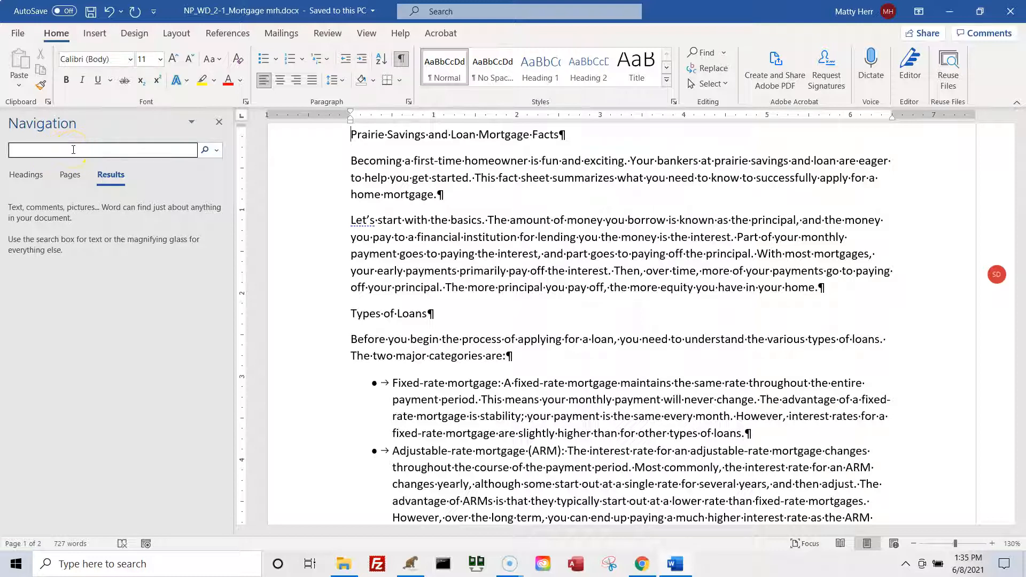
click(81, 149)
text(prairie savings and loan)
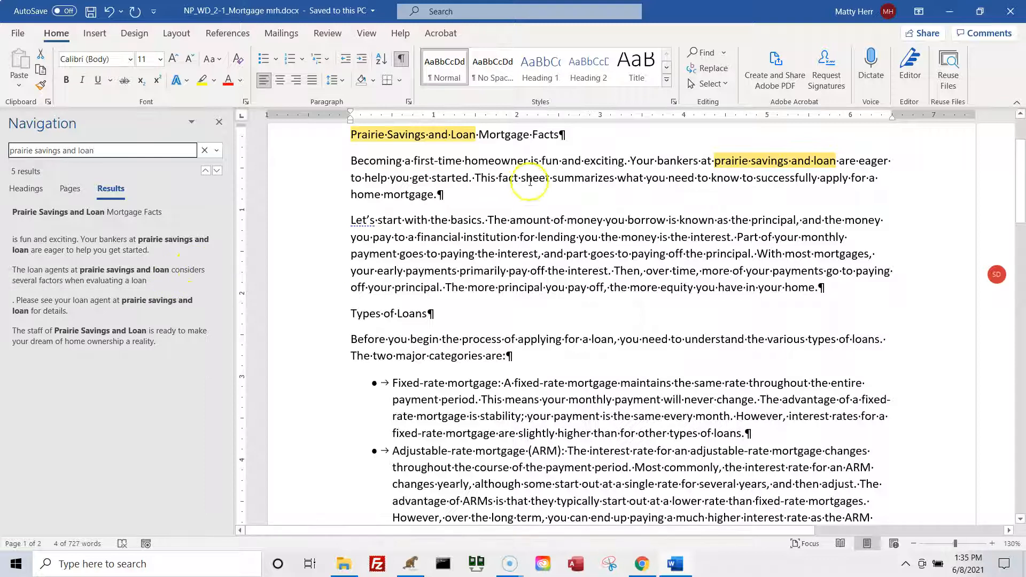
click(91, 250)
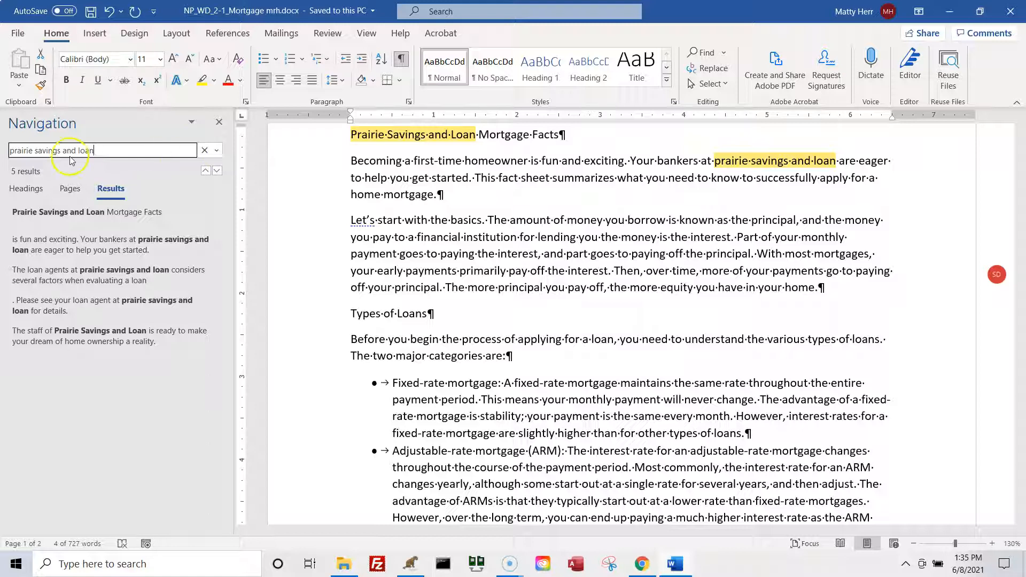
- Turn on the Match case option for document searches
click(217, 151)
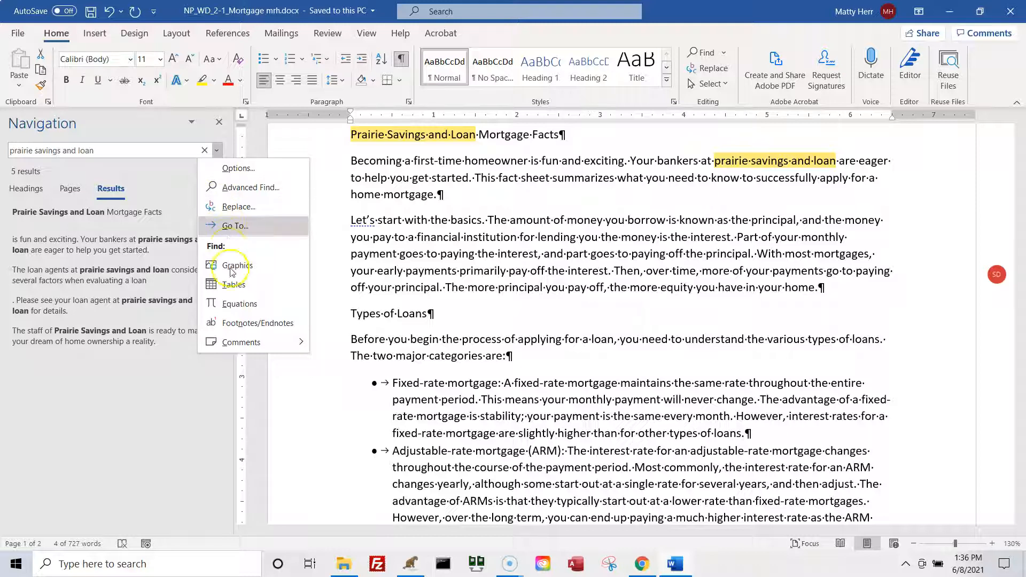
click(237, 169)
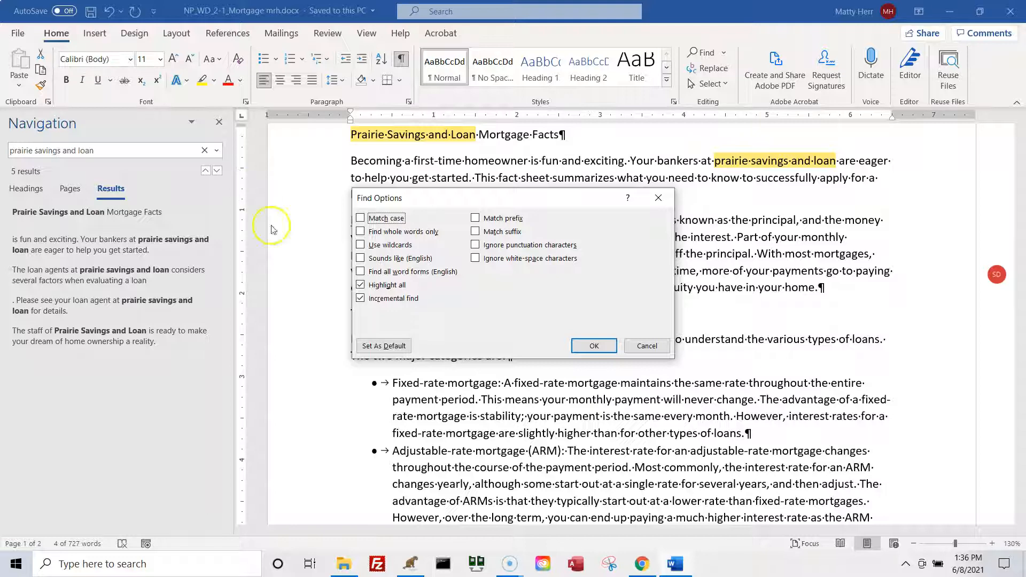
click(361, 219)
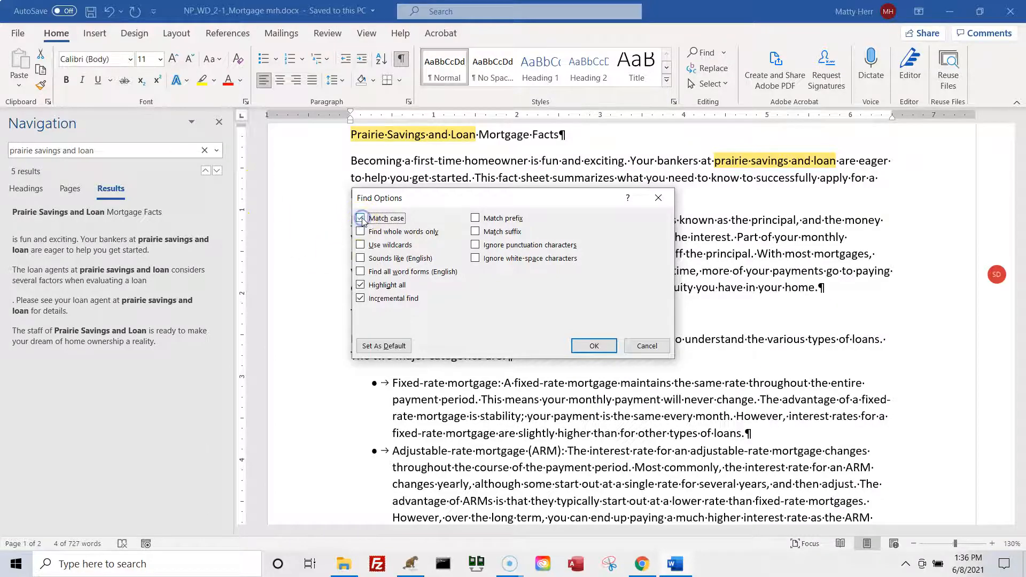
click(592, 346)
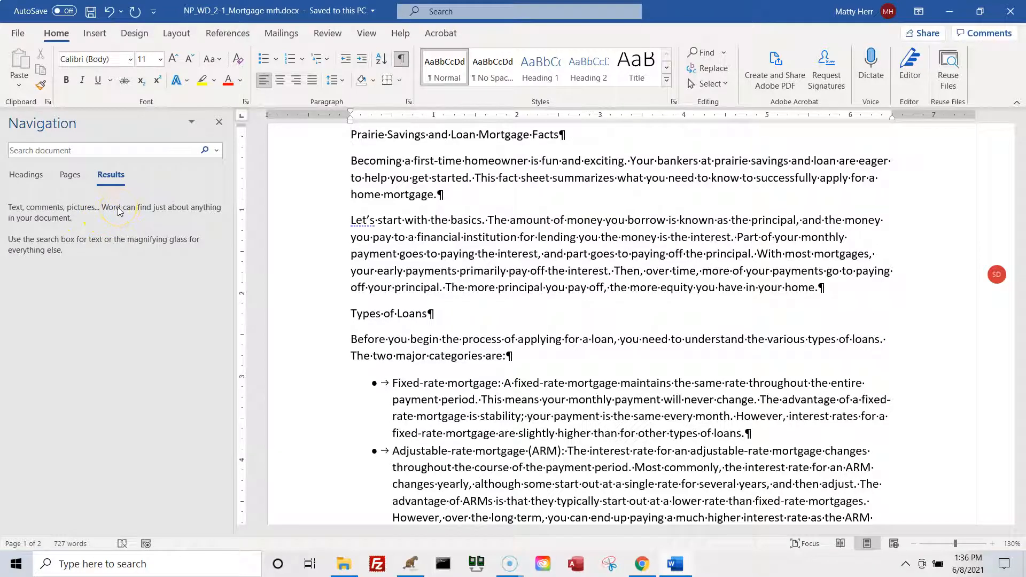
- Repeat the search for "prairie savings and loan" in lowercase with case matching on
click(60, 212)
click(60, 239)
click(76, 150)
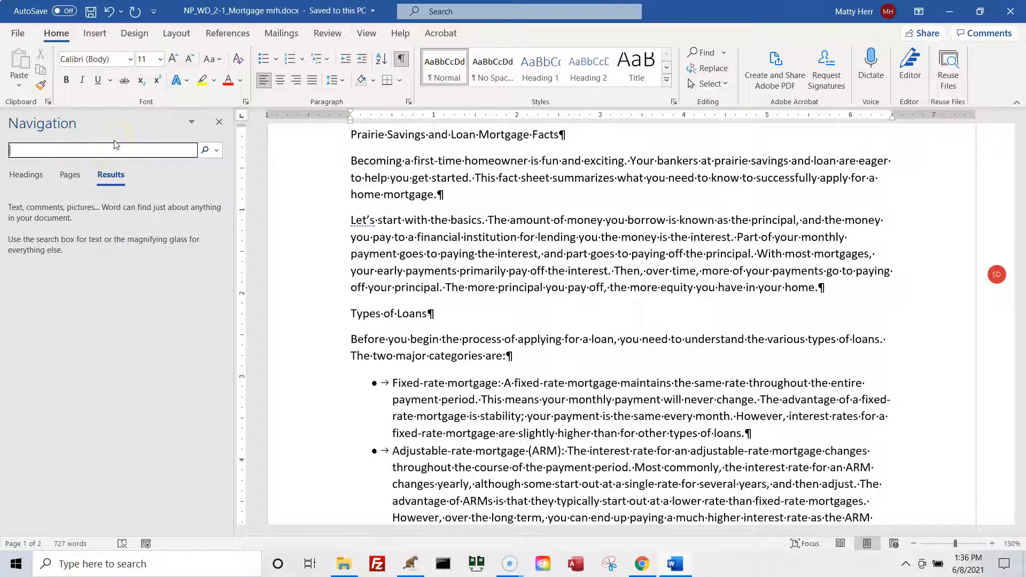
text(prairie saving a)
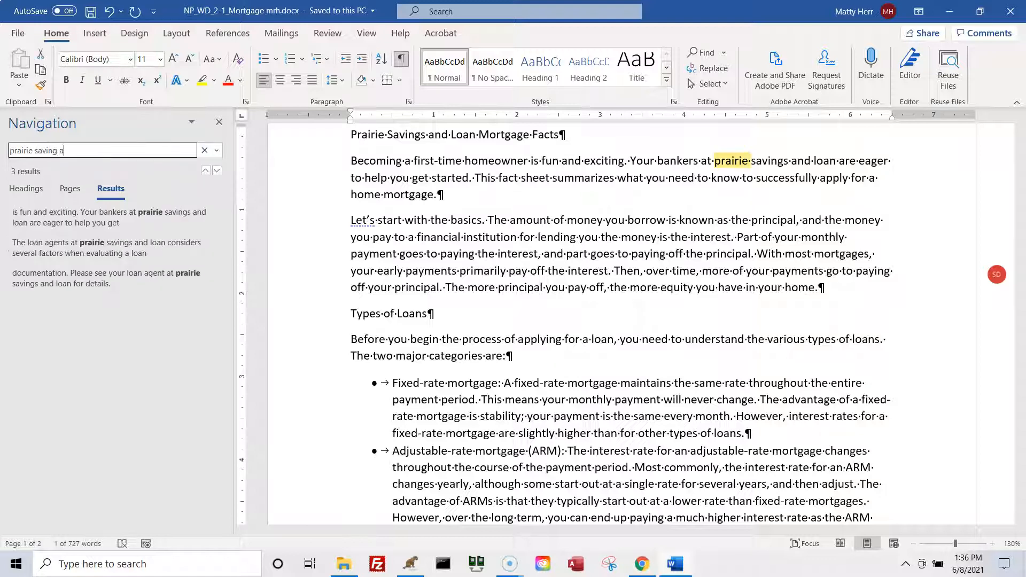
key(BackSpace)
key(BackSpace)
text(s and loan)
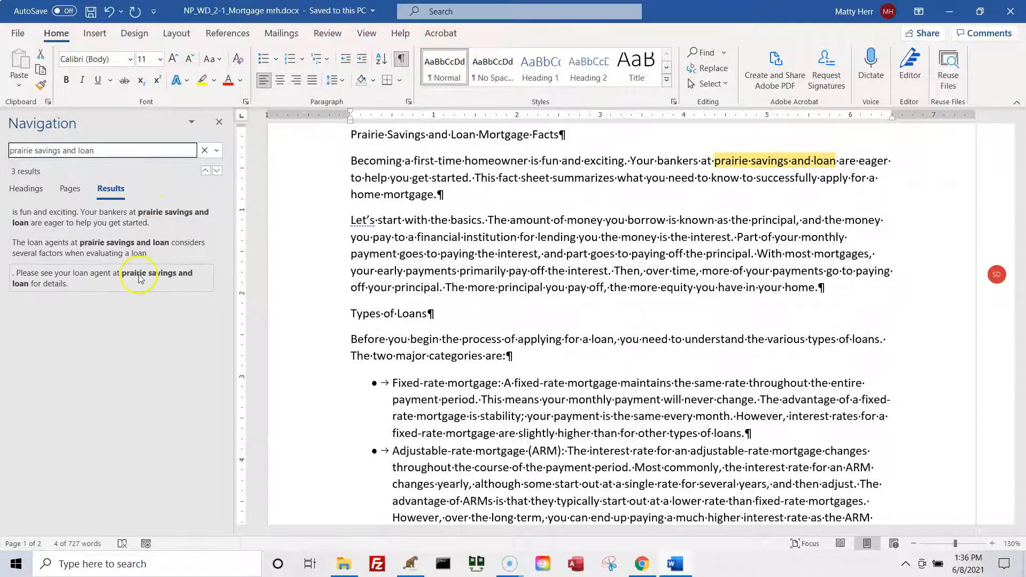
- Go through the case-matched search results in the document, ending at the sentence about seeing the loan agent for details
click(155, 218)
click(142, 245)
click(130, 276)
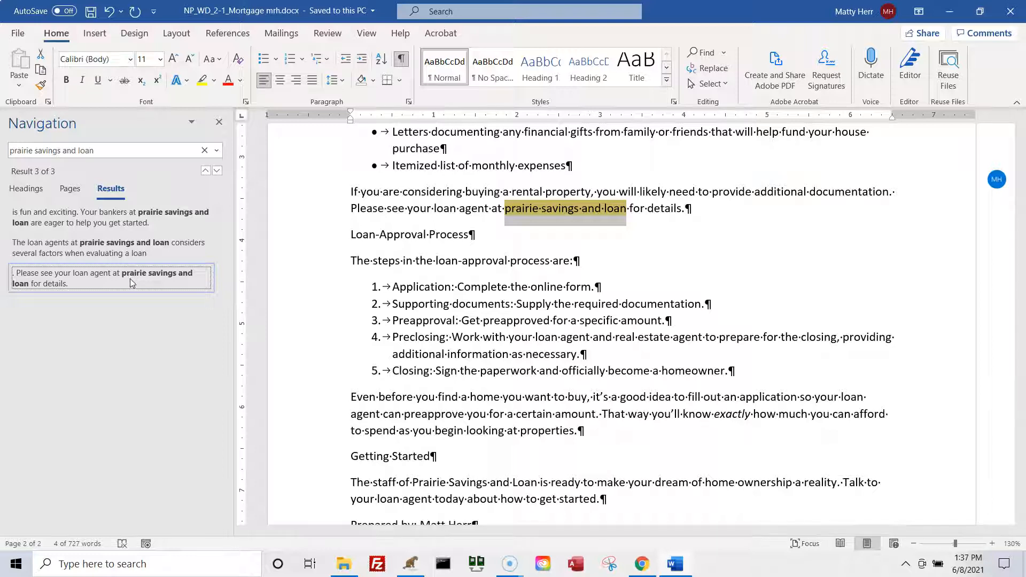
click(217, 171)
click(217, 171)
click(205, 171)
click(155, 248)
click(171, 274)
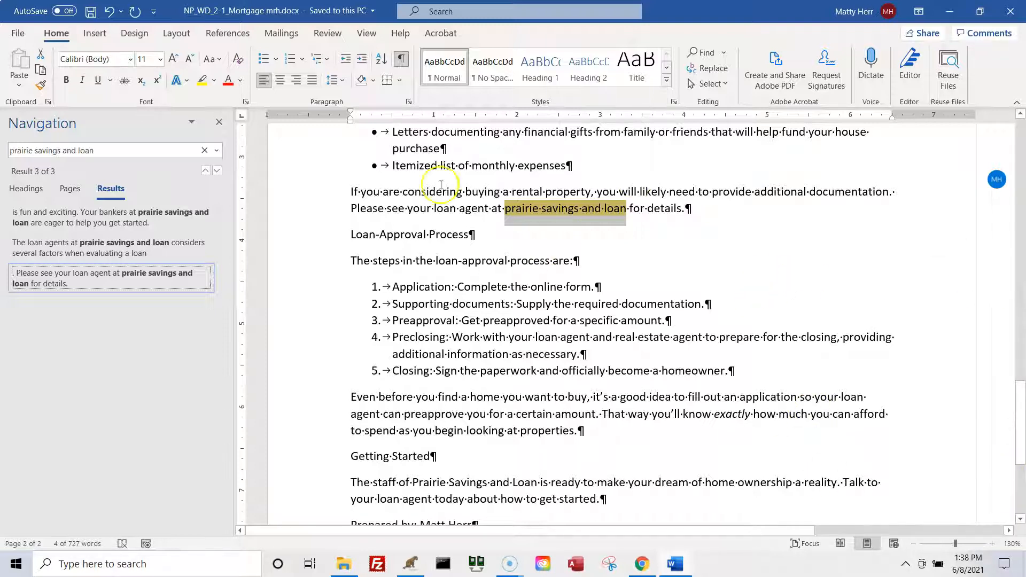
- Set up a case-matched replacement of "prairie savings and loan" with "Prairie Savings and Loan"
click(194, 124)
click(193, 124)
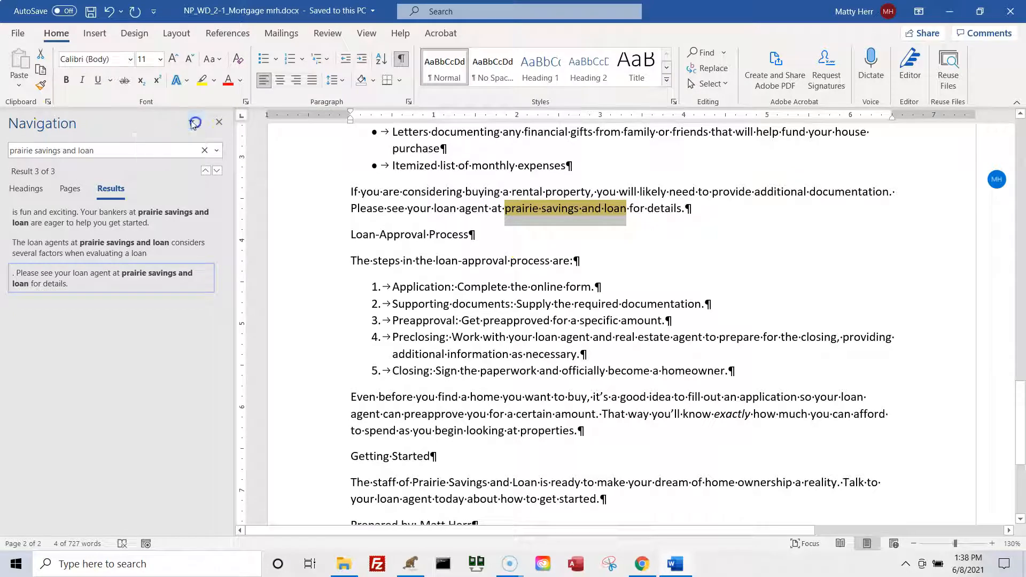
click(217, 151)
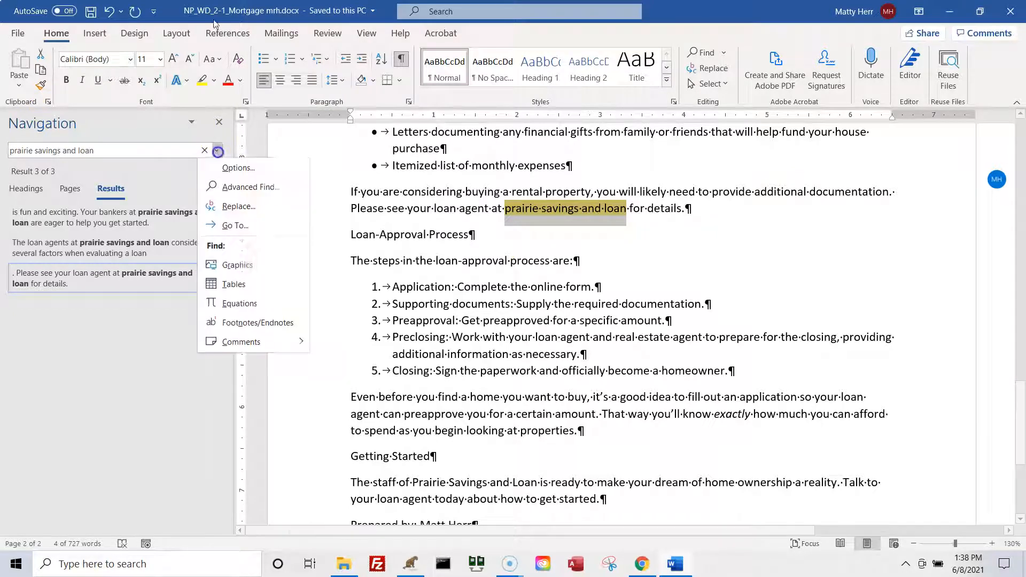
click(217, 208)
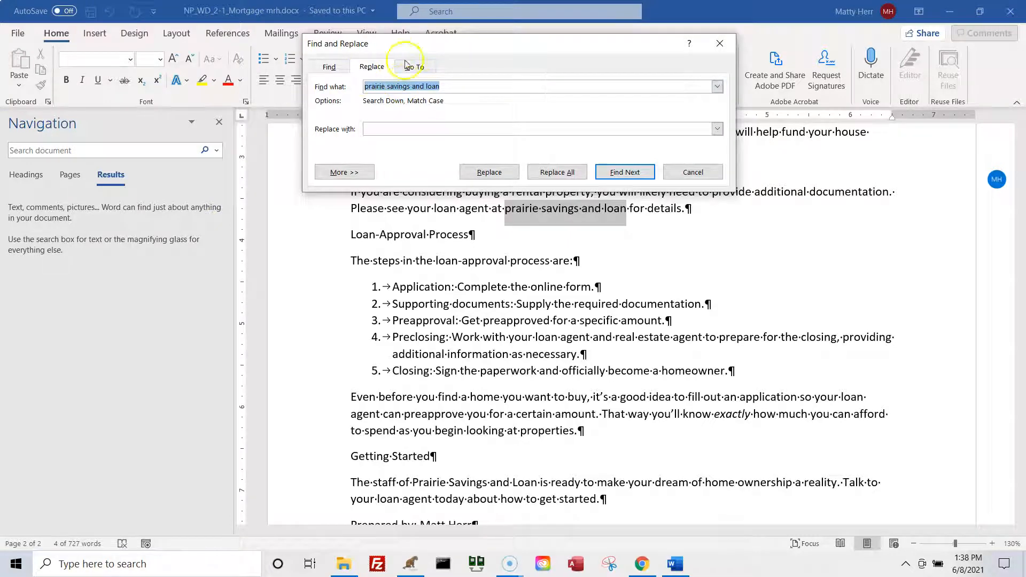
click(431, 92)
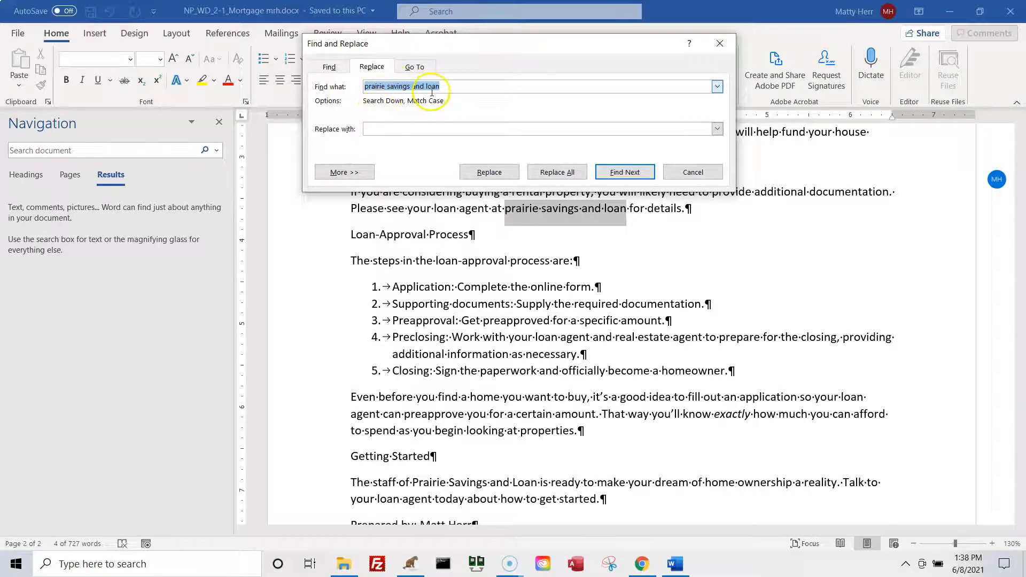
click(402, 129)
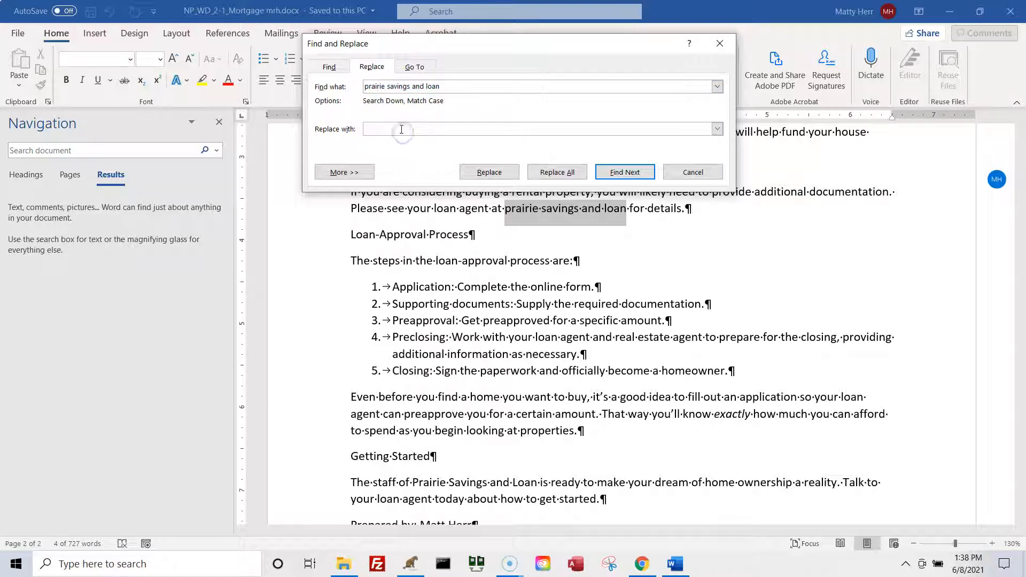
drag(447, 86, 336, 82)
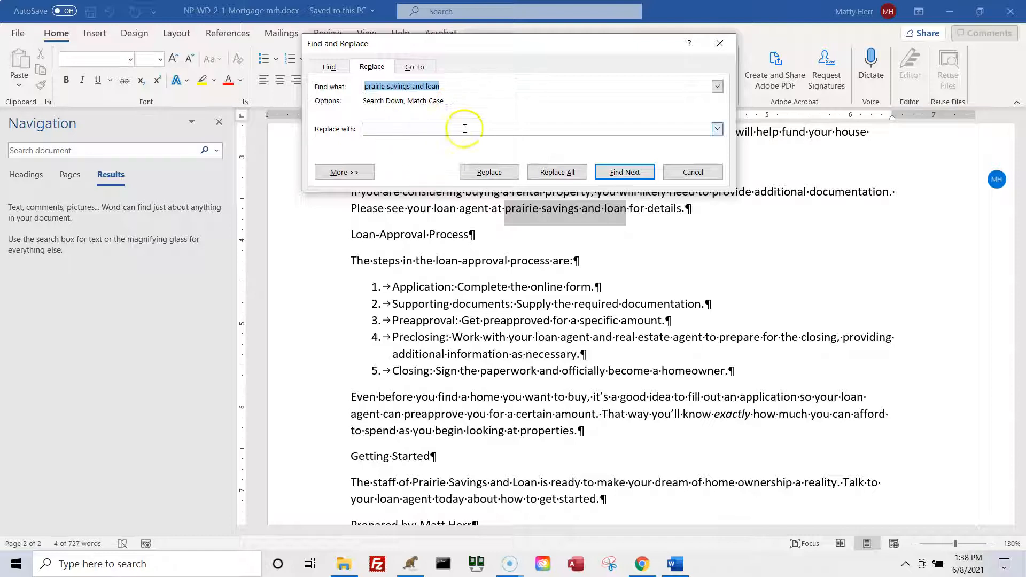
click(417, 132)
text(P)
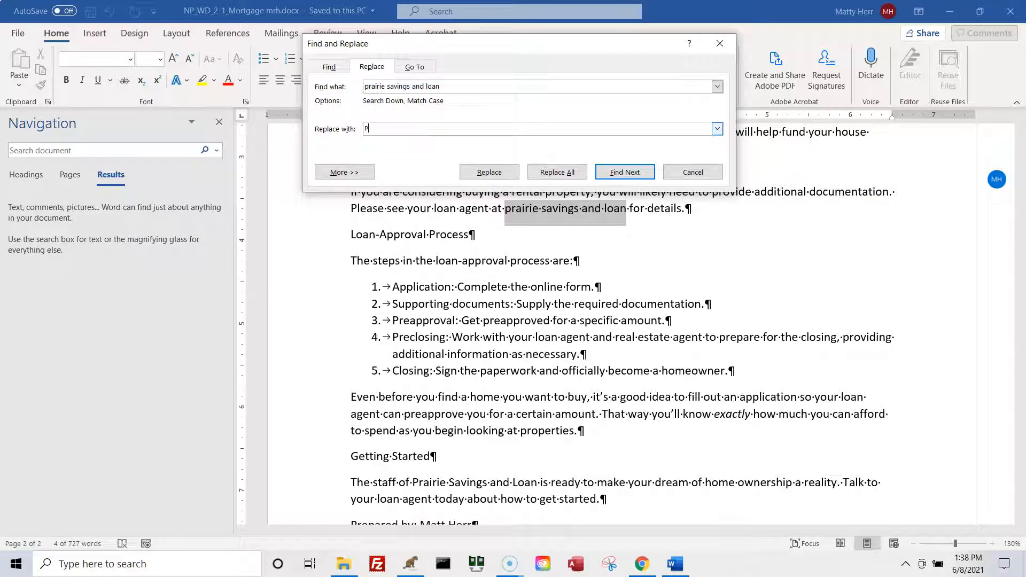
text(rairie Savings and Loan)
click(425, 87)
- Step through the occurrences of "prairie savings and loan", continuing the search from the beginning of the document
click(636, 174)
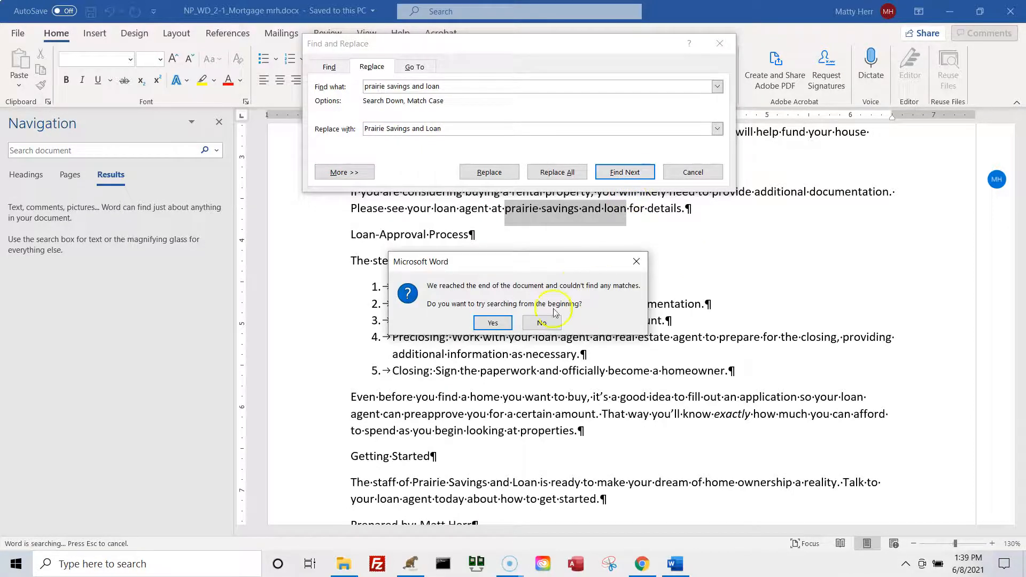
key(Return)
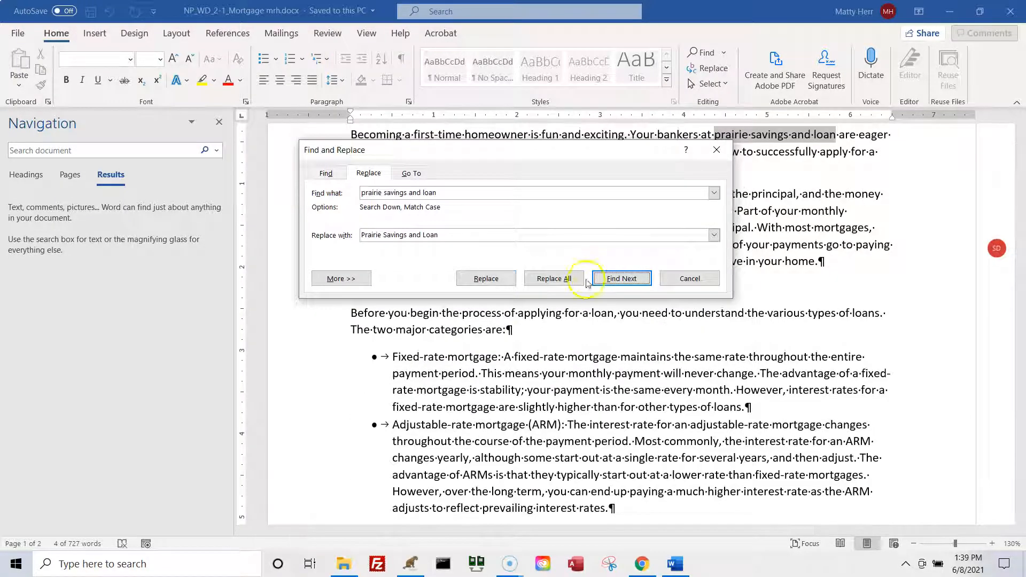
click(615, 281)
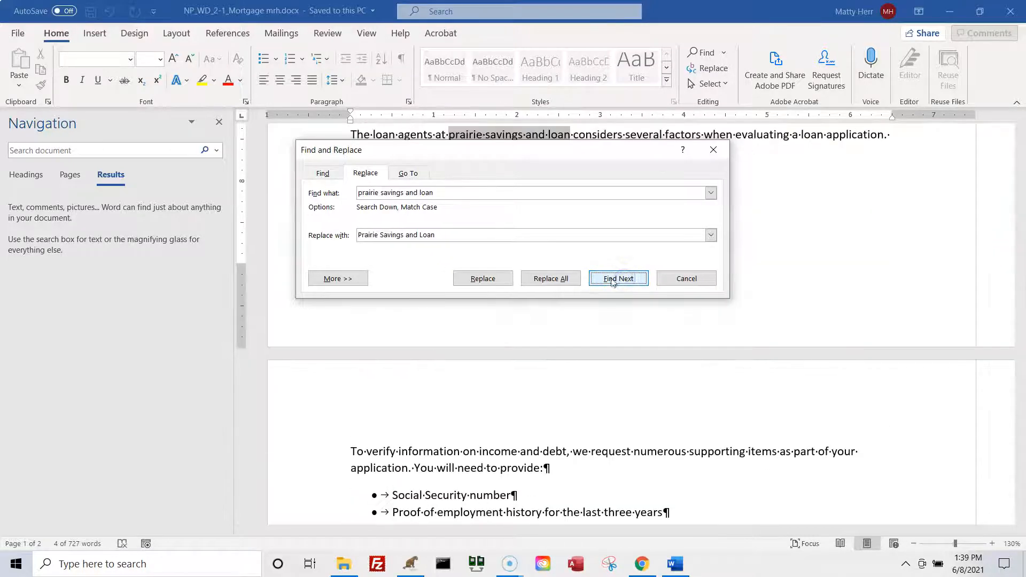
click(613, 282)
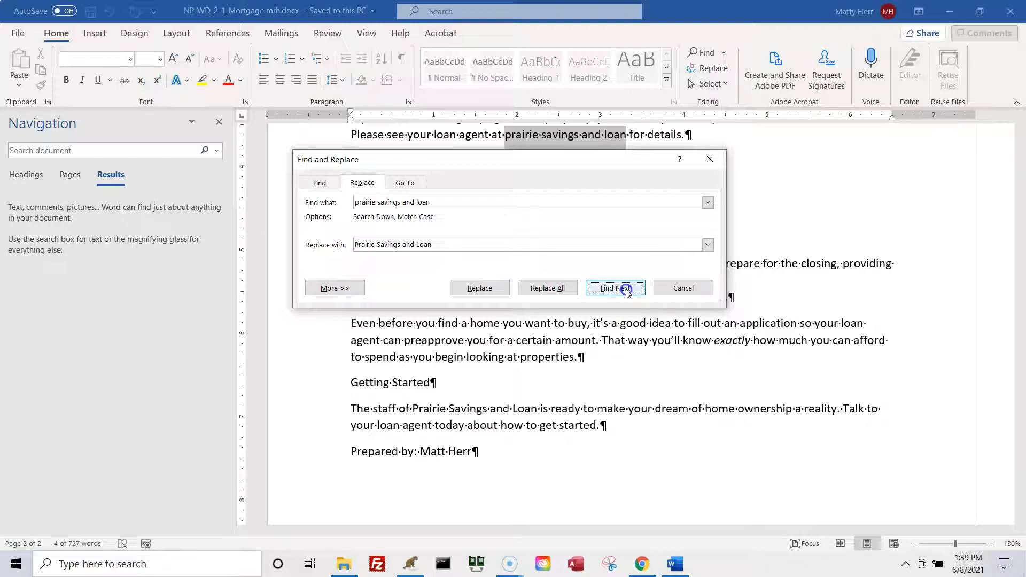
- Replace all occurrences of "prairie savings and loan" throughout the document and close Find and Replace
click(548, 288)
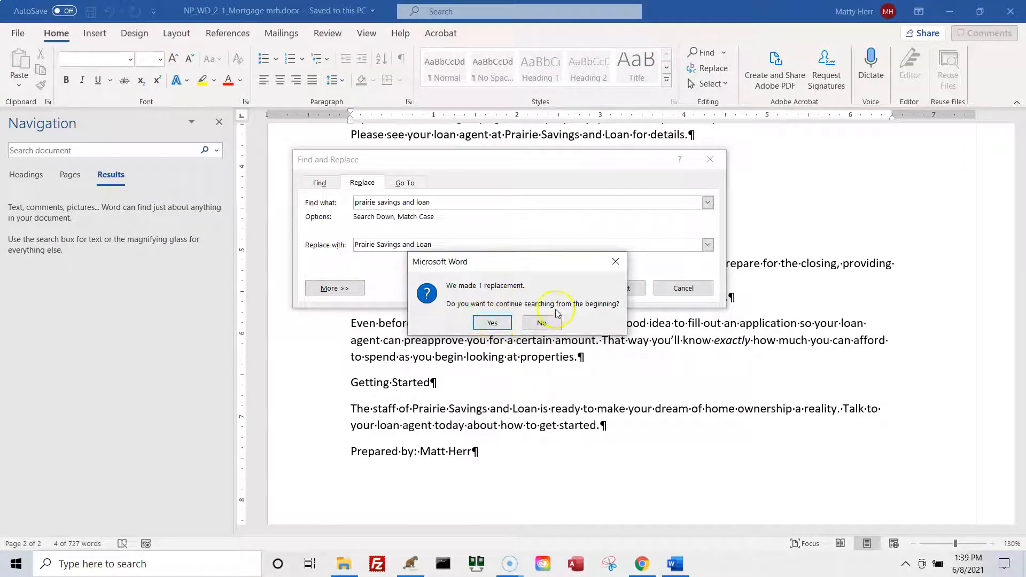
click(497, 324)
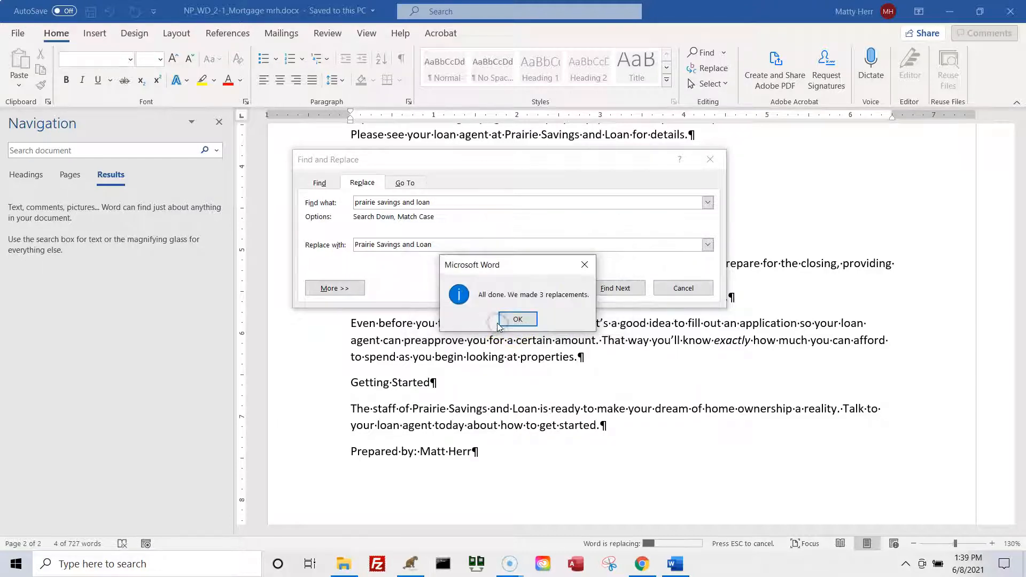
click(522, 321)
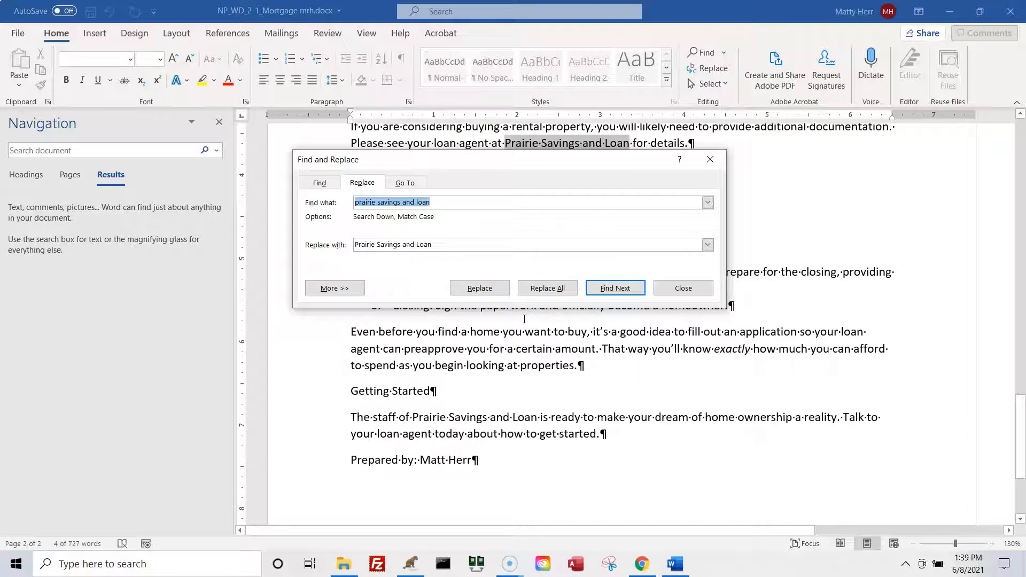
click(710, 160)
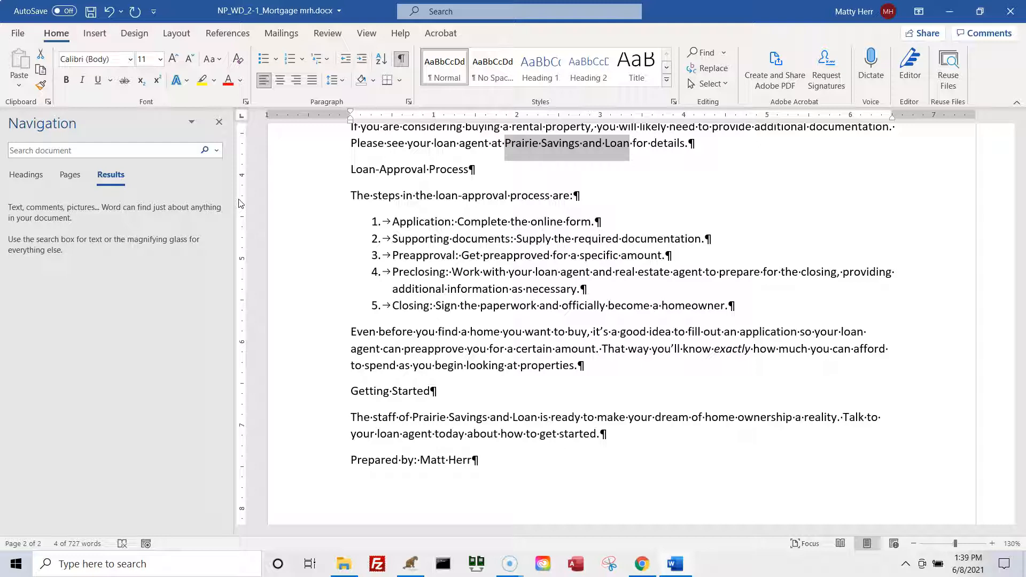
- Turn off the Match case option for document searches
click(217, 153)
click(217, 152)
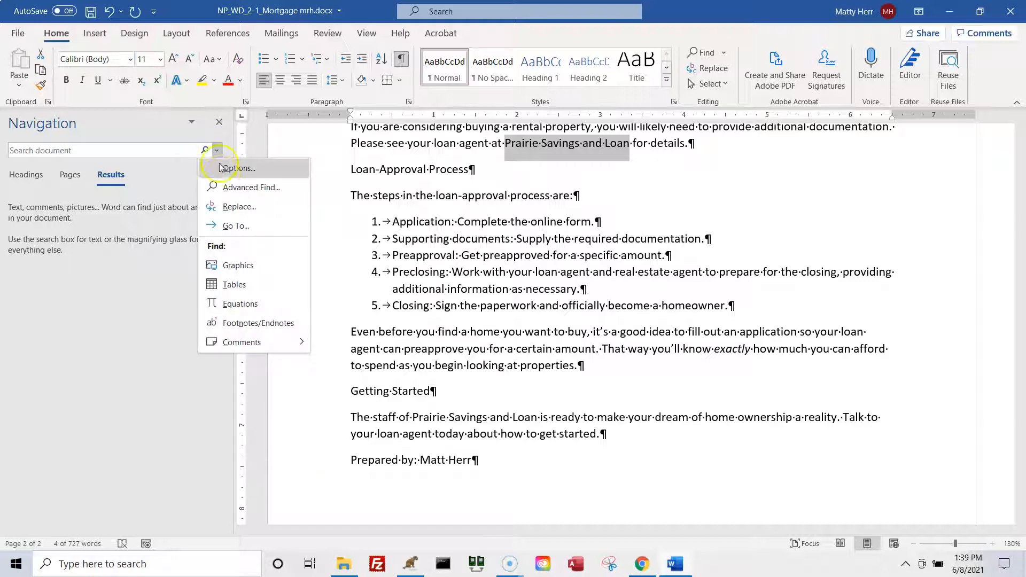
click(221, 173)
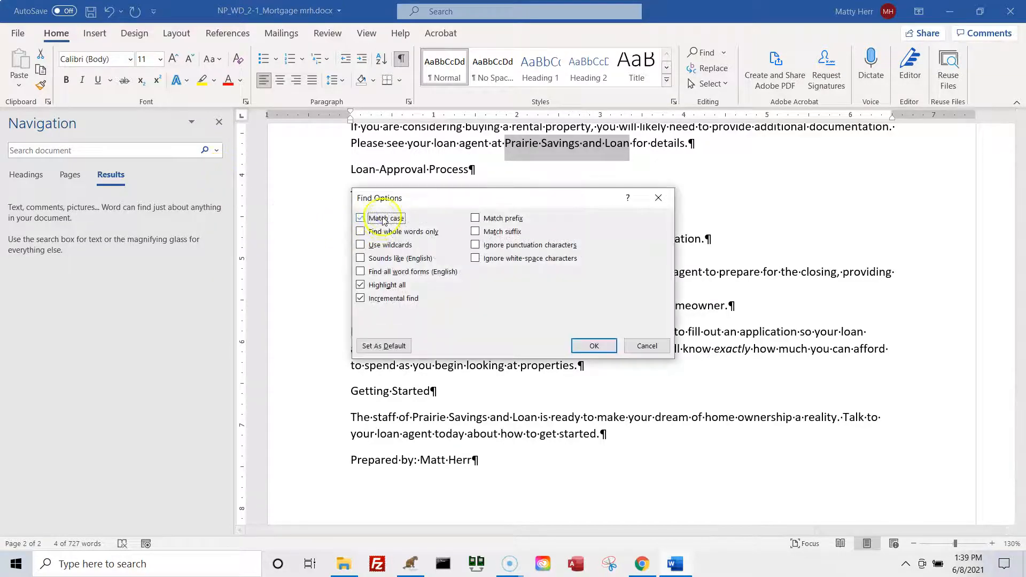
click(591, 347)
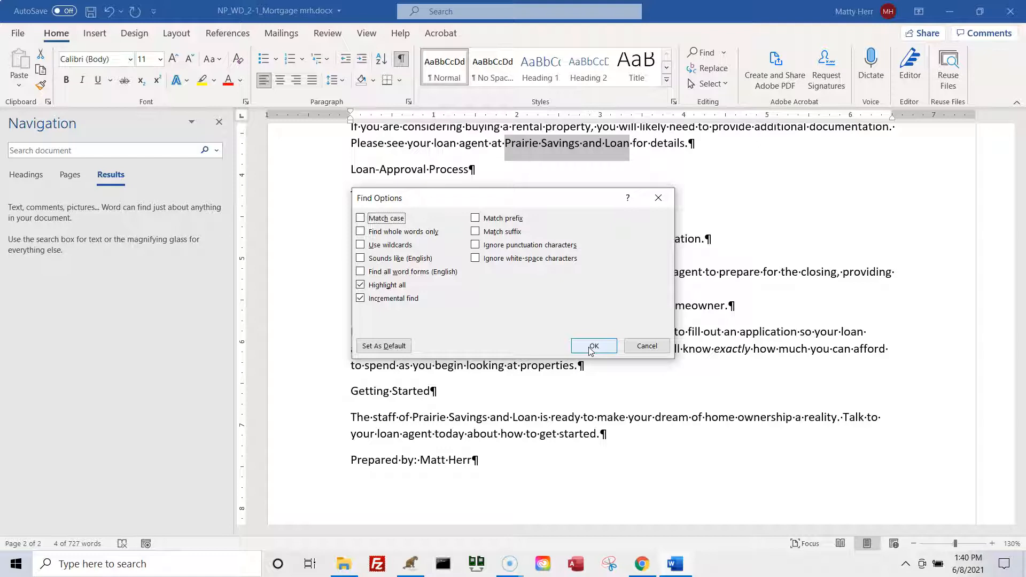
click(593, 346)
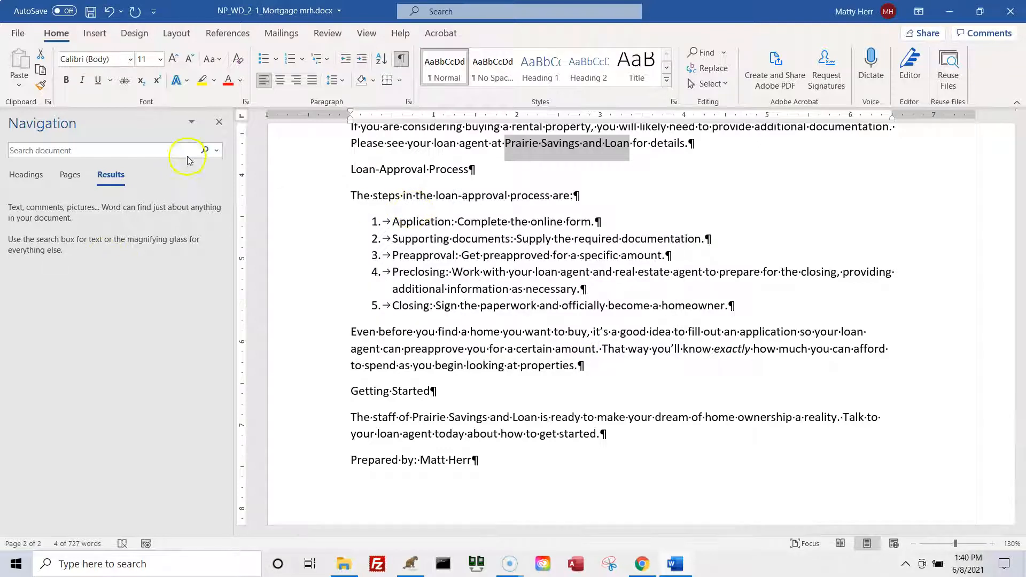
- Close the Navigation pane and save the mortgage document
click(219, 123)
click(219, 123)
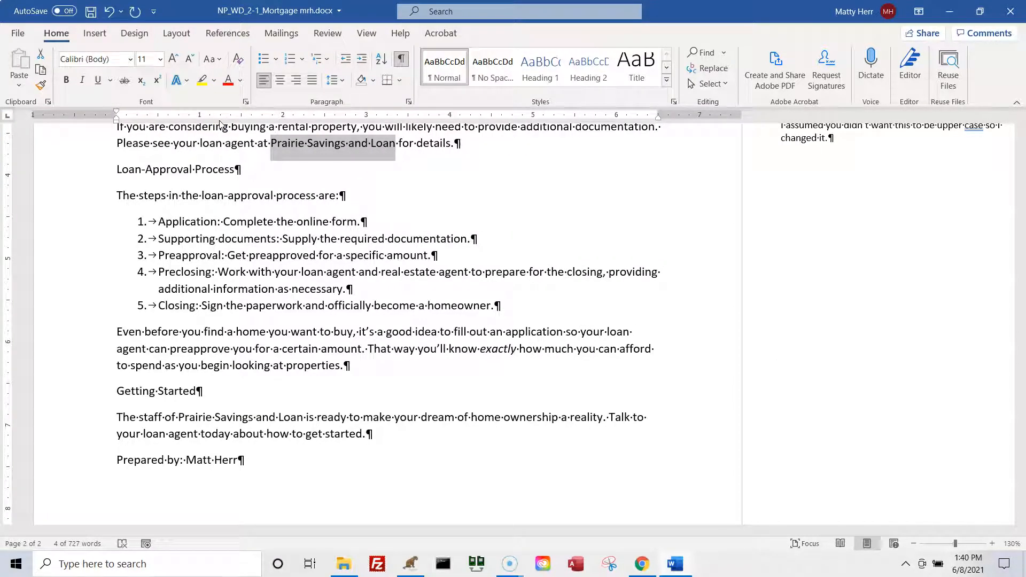
click(91, 10)
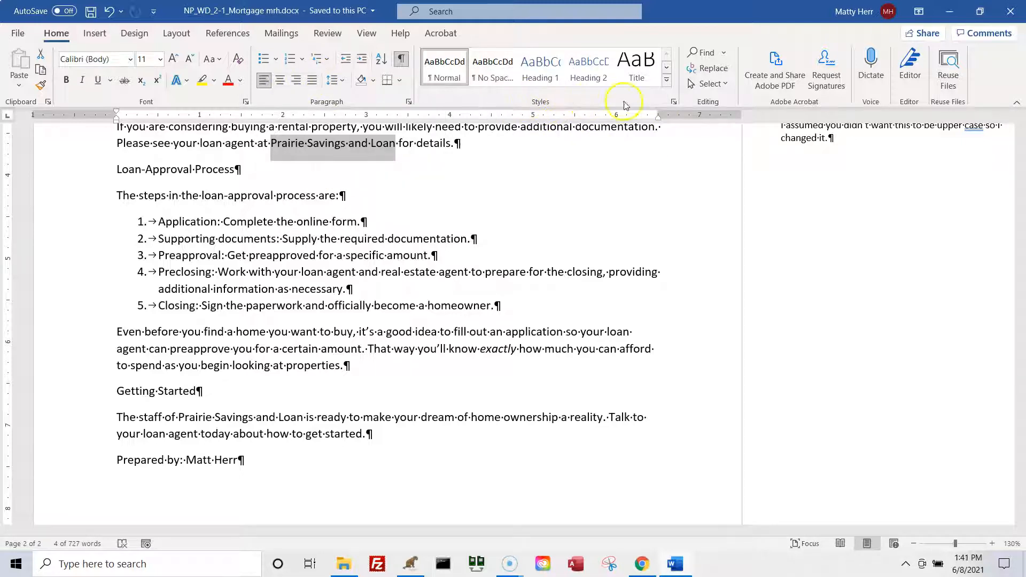
- Expand the style gallery to examine the available styles, and collapse it again
click(668, 87)
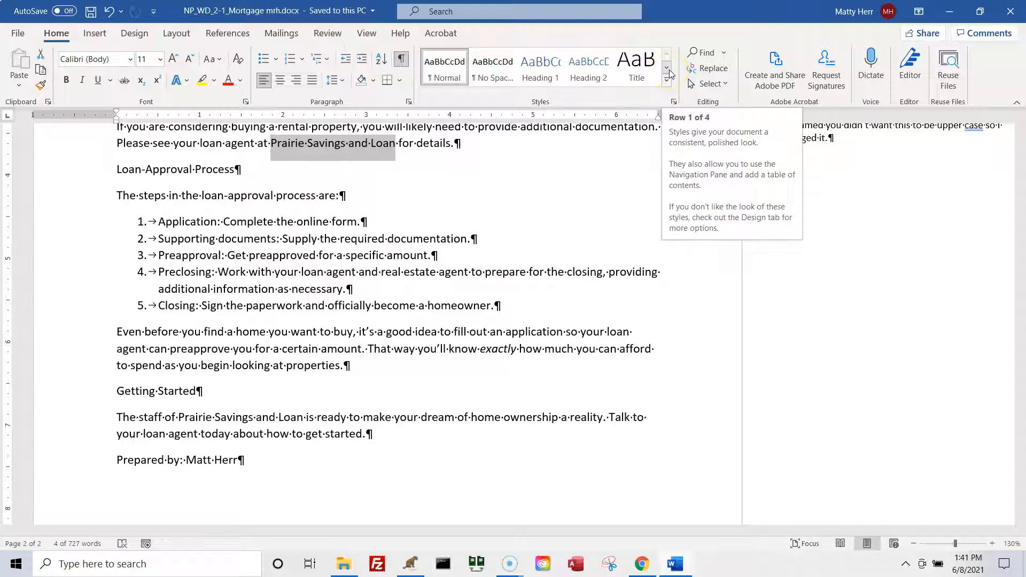
click(667, 83)
click(668, 83)
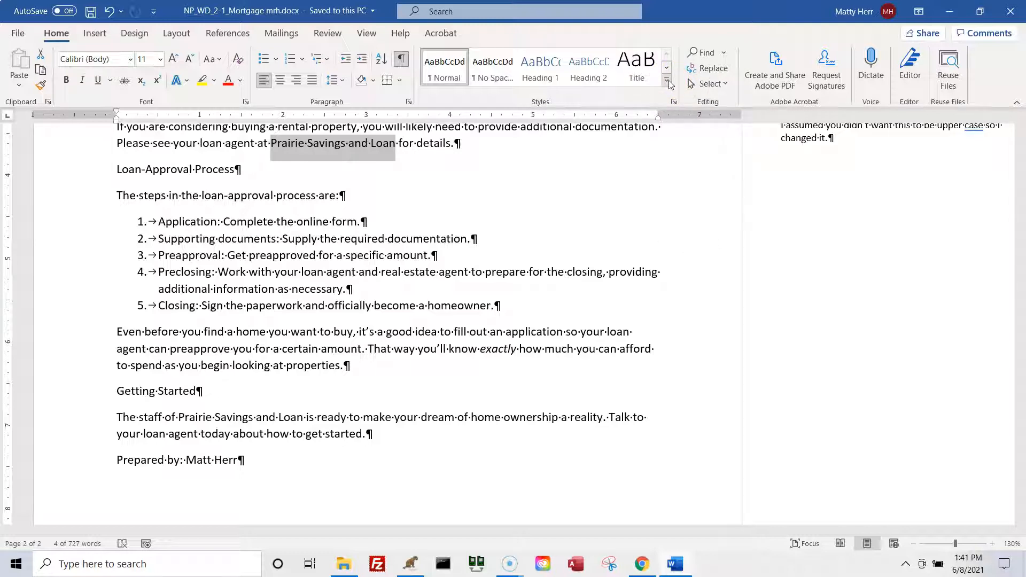
click(668, 84)
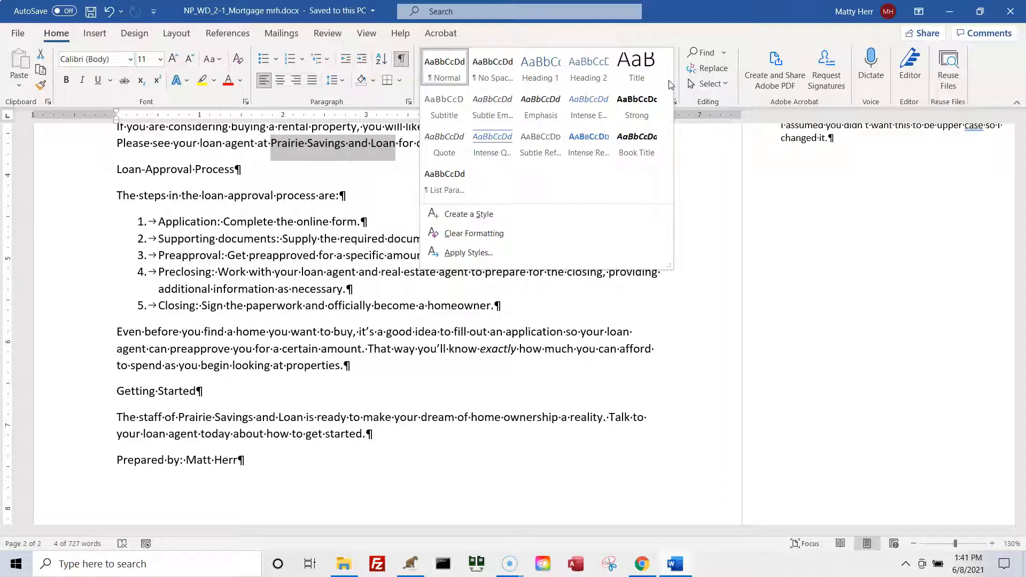
click(668, 81)
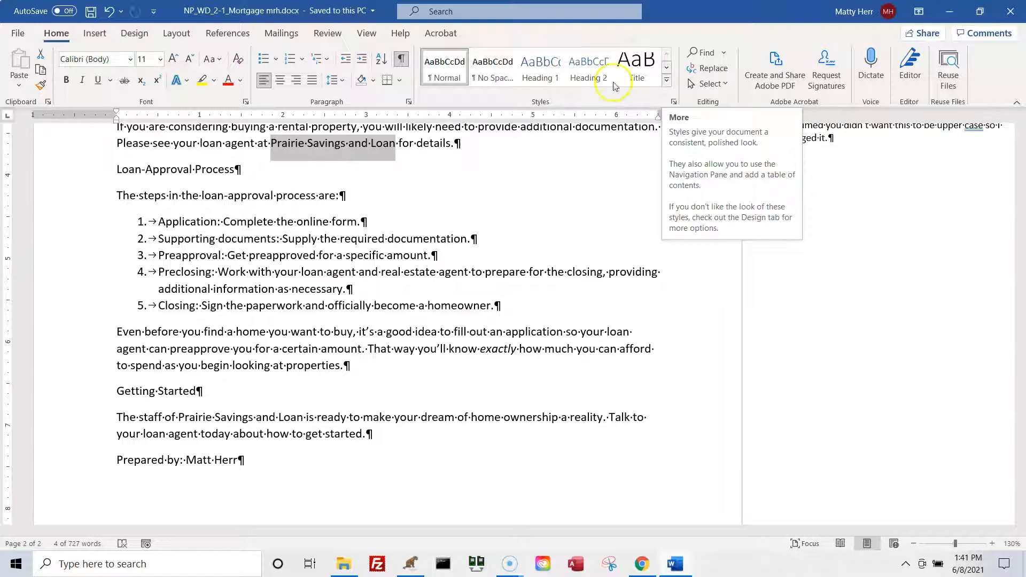
- Apply the Title style to the "Prairie Savings and Loan Mortgage Facts" line at the start of the document
scroll(211, 301, up, 10)
scroll(193, 300, up, 2)
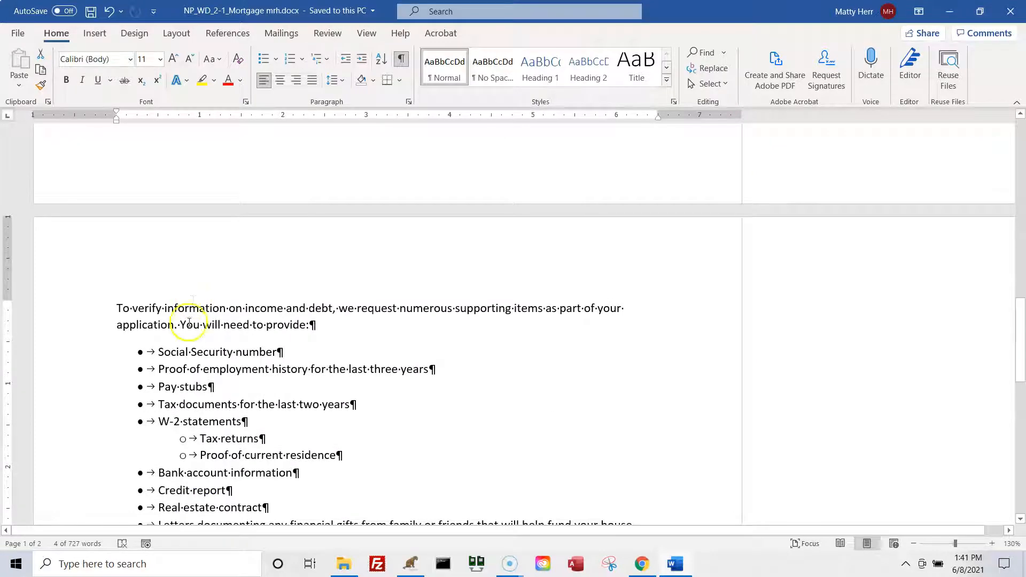
scroll(191, 320, up, 15)
scroll(190, 331, up, 8)
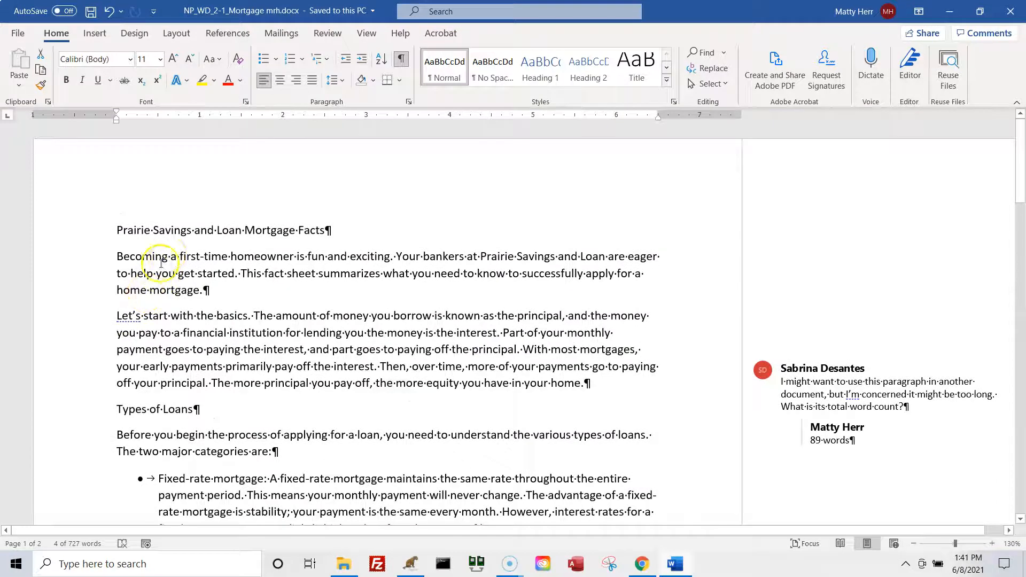
click(172, 235)
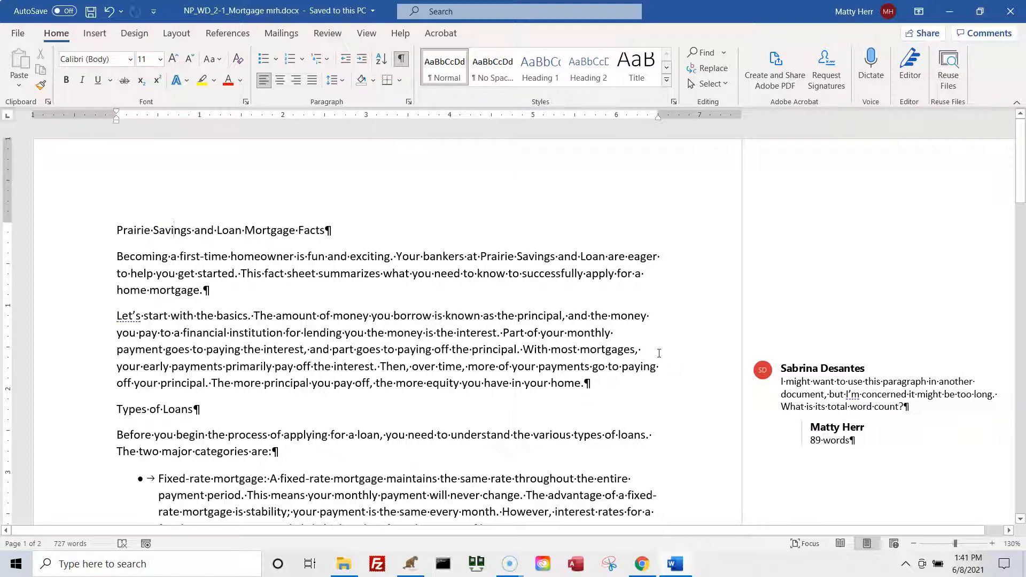
click(194, 229)
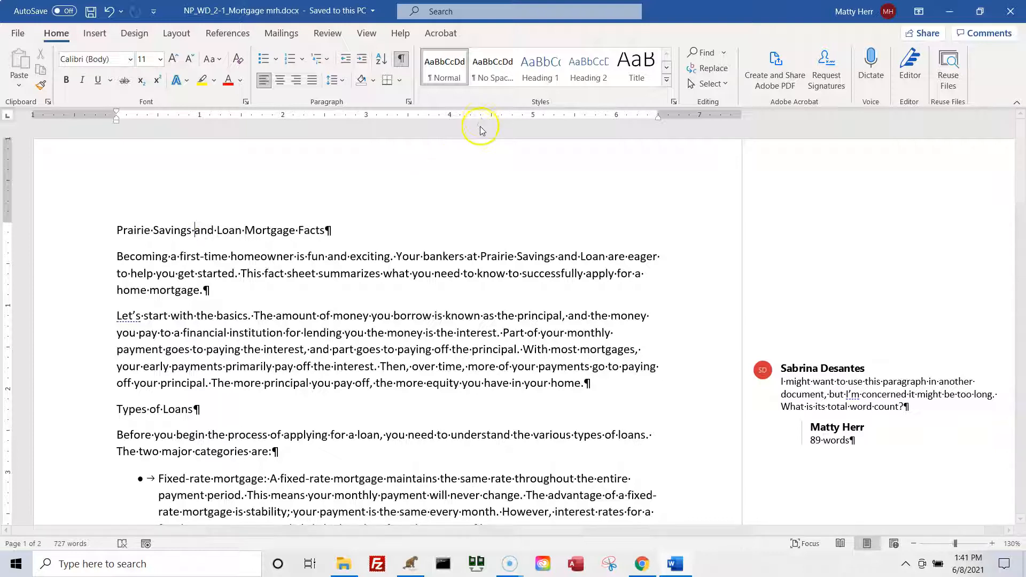
click(636, 68)
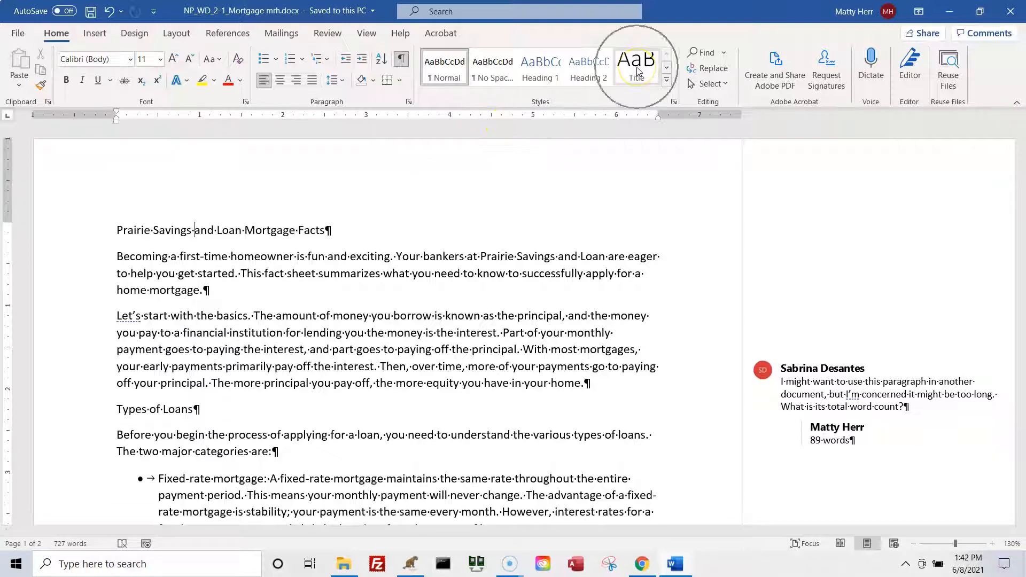
click(635, 80)
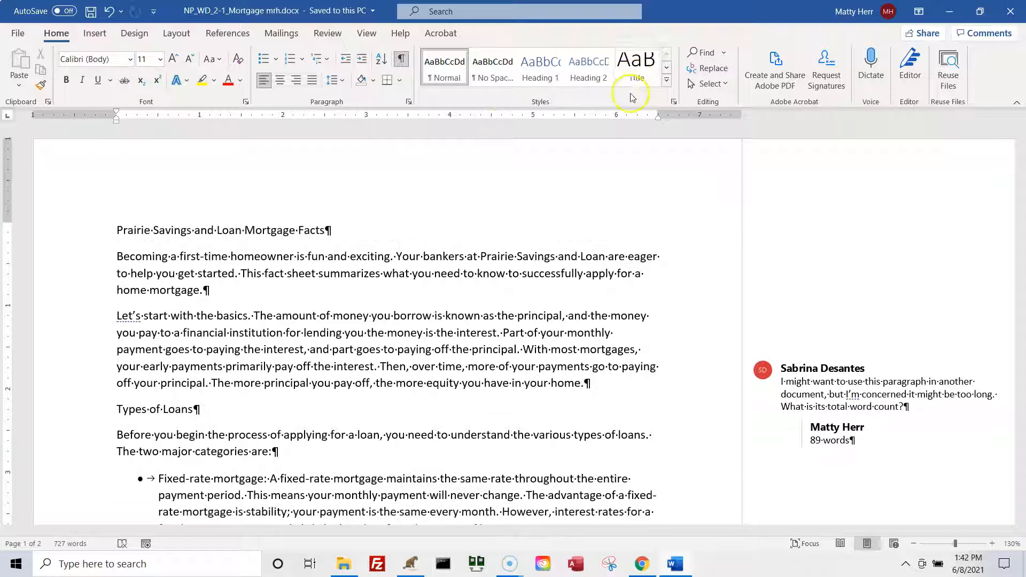
click(634, 72)
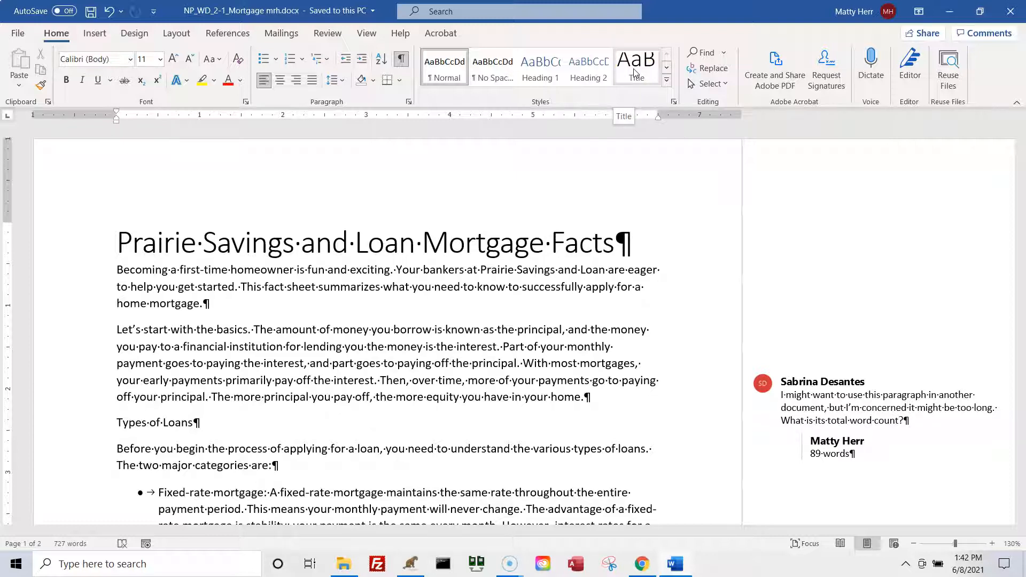
click(634, 73)
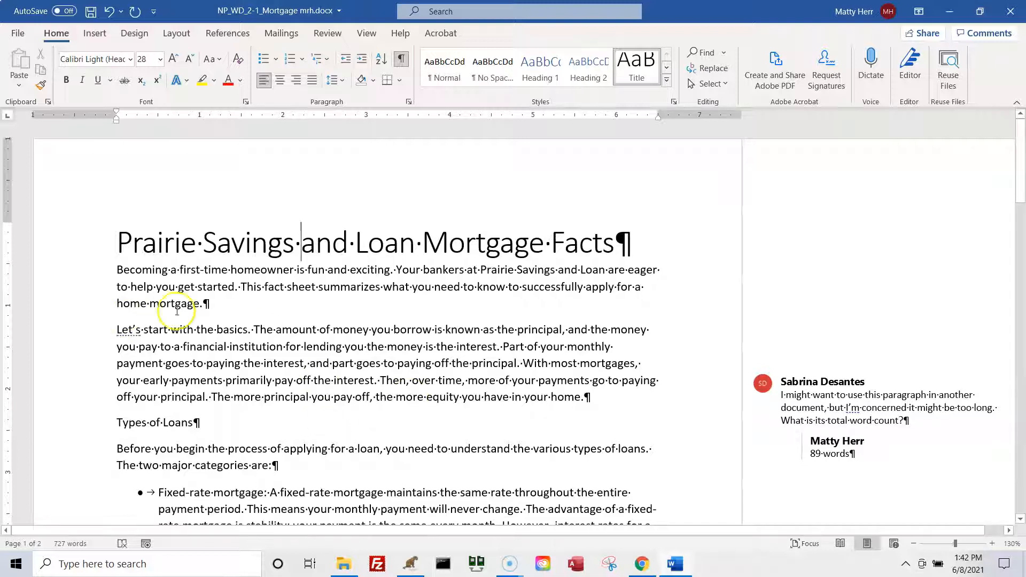
- Center the "Prairie Savings and Loan Mortgage Facts" title line
click(92, 244)
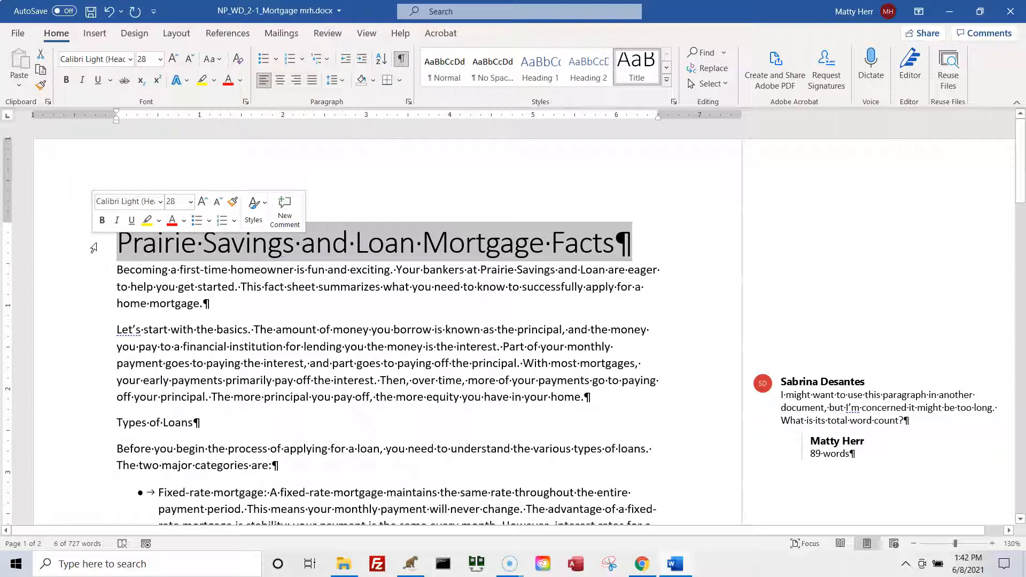
click(283, 83)
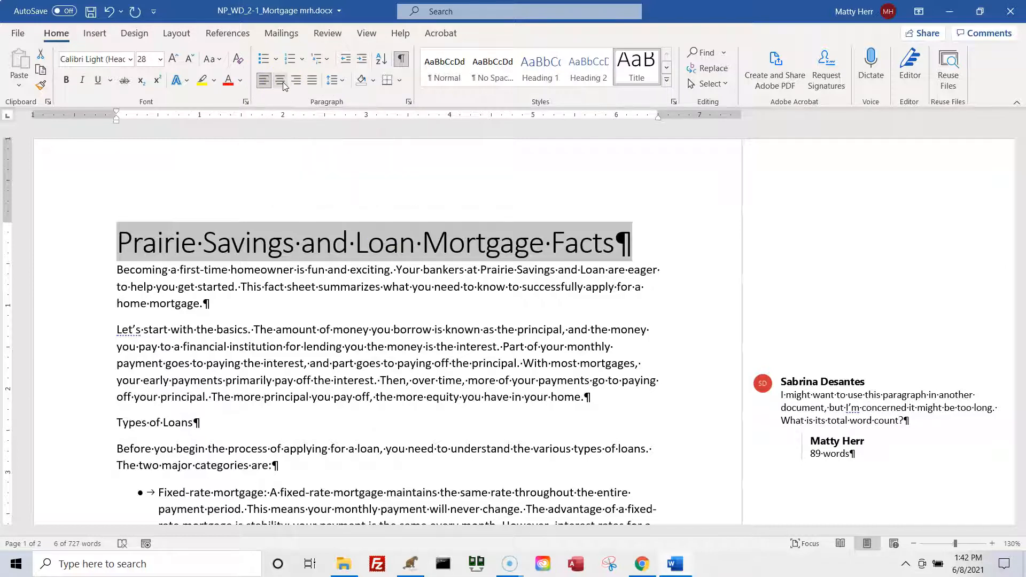
click(283, 83)
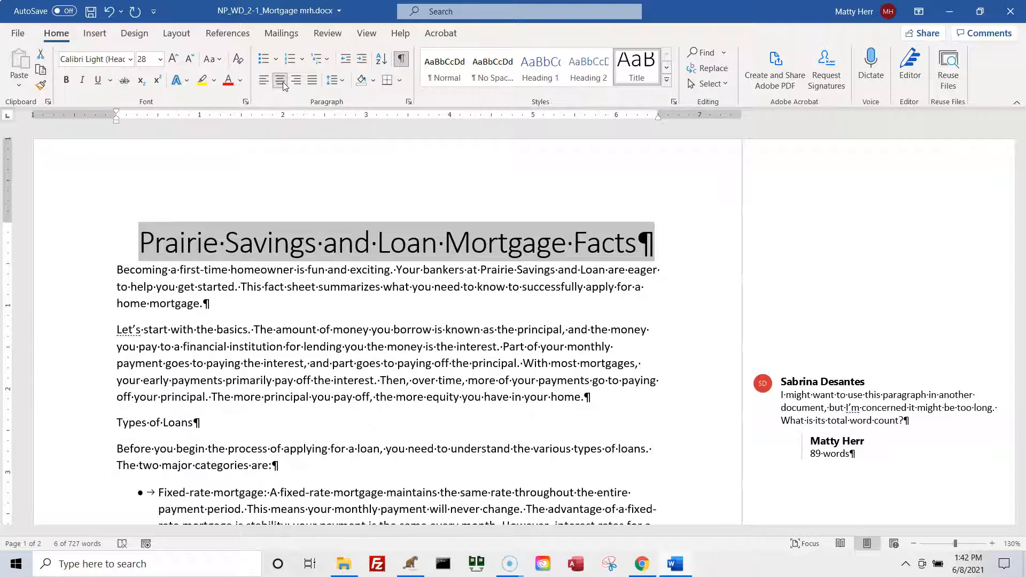
- Apply the Heading 1 style to the "Types of Loans" line
click(130, 424)
key(ctrl)
key(ctrl)
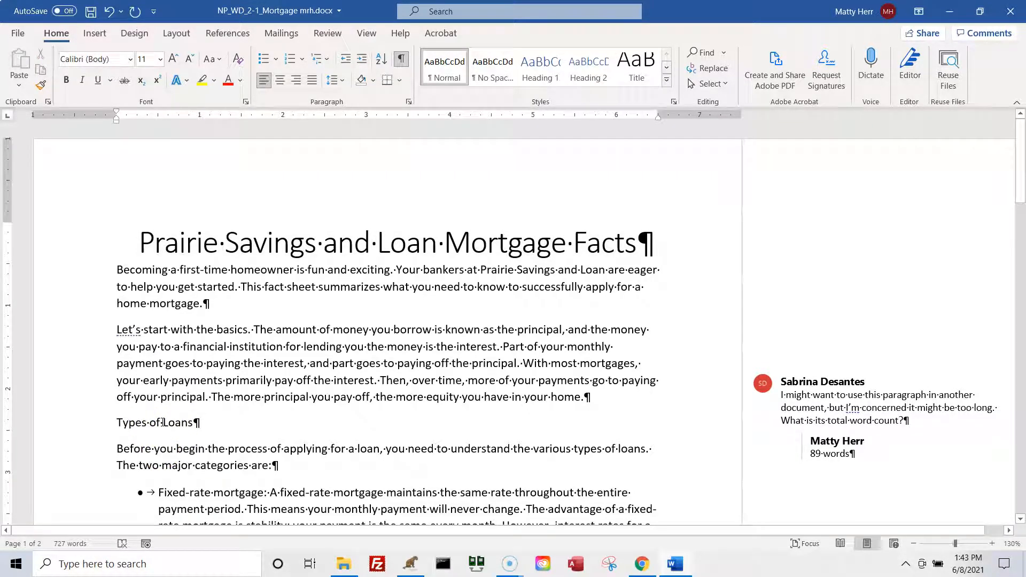
click(543, 85)
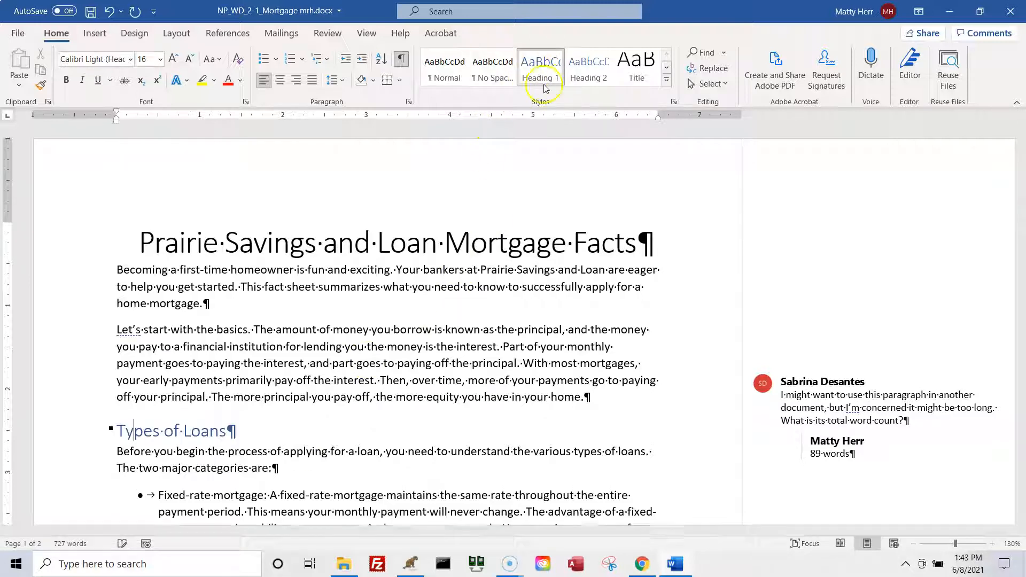
- Apply the Heading 2 style to the "Qualifying for a Home Loan" line below the FHA loan paragraph
scroll(287, 409, down, 3)
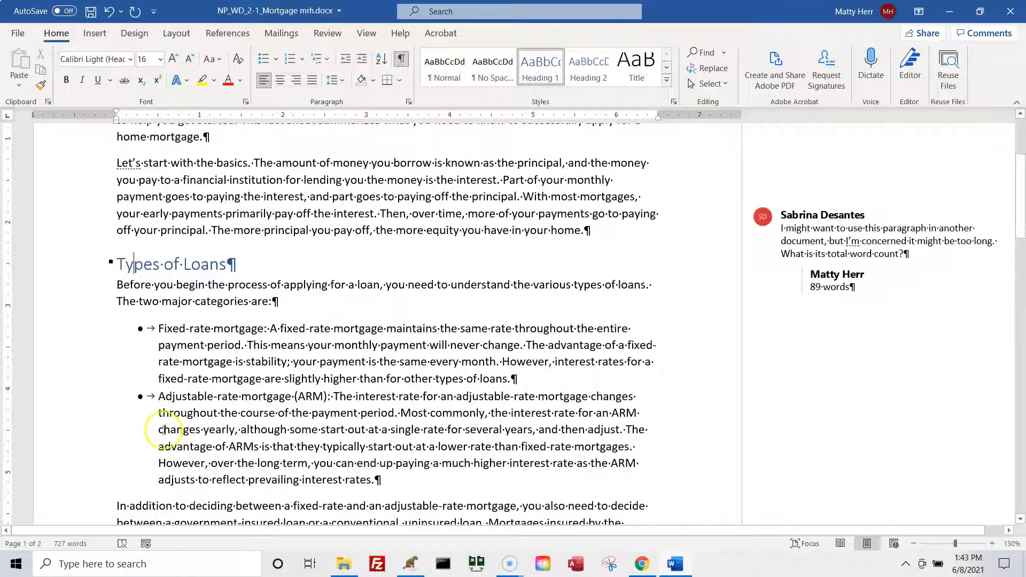
scroll(219, 425, down, 6)
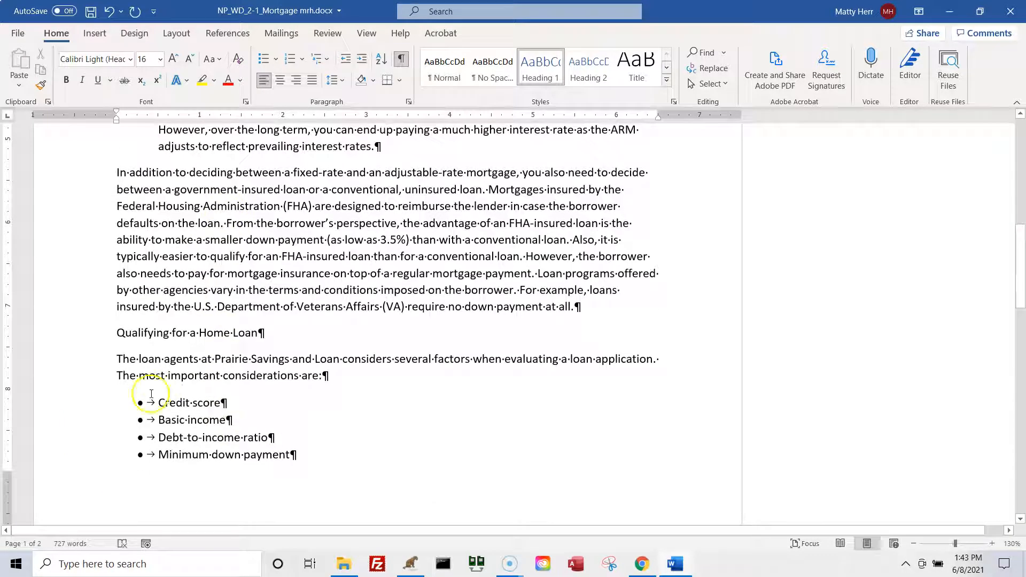
click(160, 334)
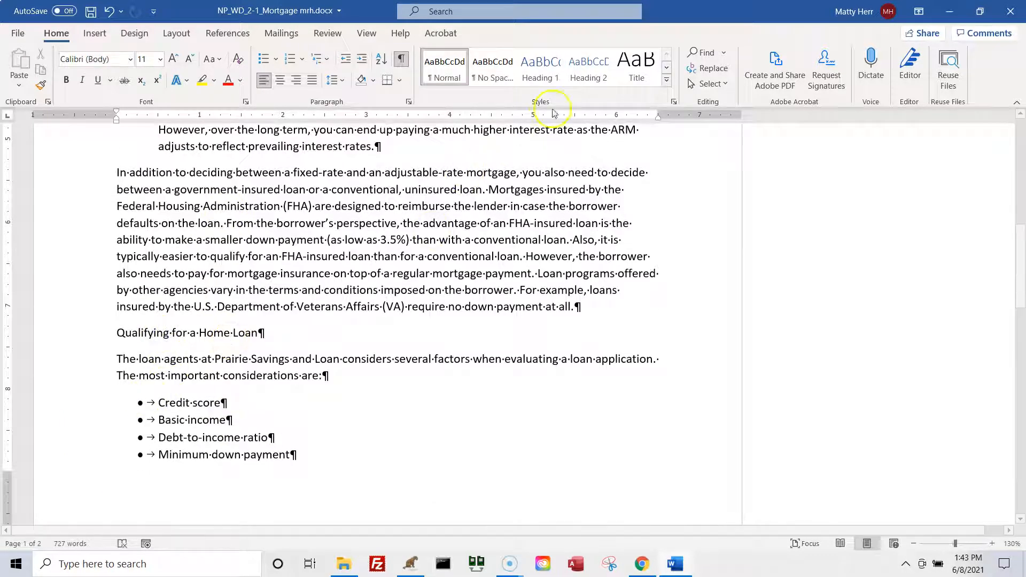
click(589, 67)
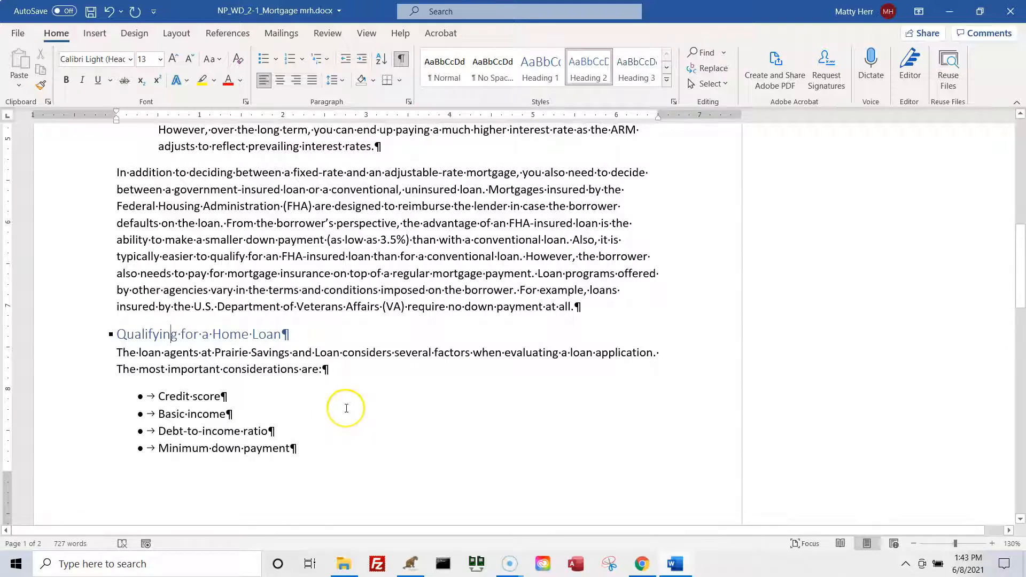
- Apply the Heading 1 style to the "Loan-Approval Process" line on page 2
scroll(342, 406, down, 8)
click(191, 410)
scroll(190, 410, down, 3)
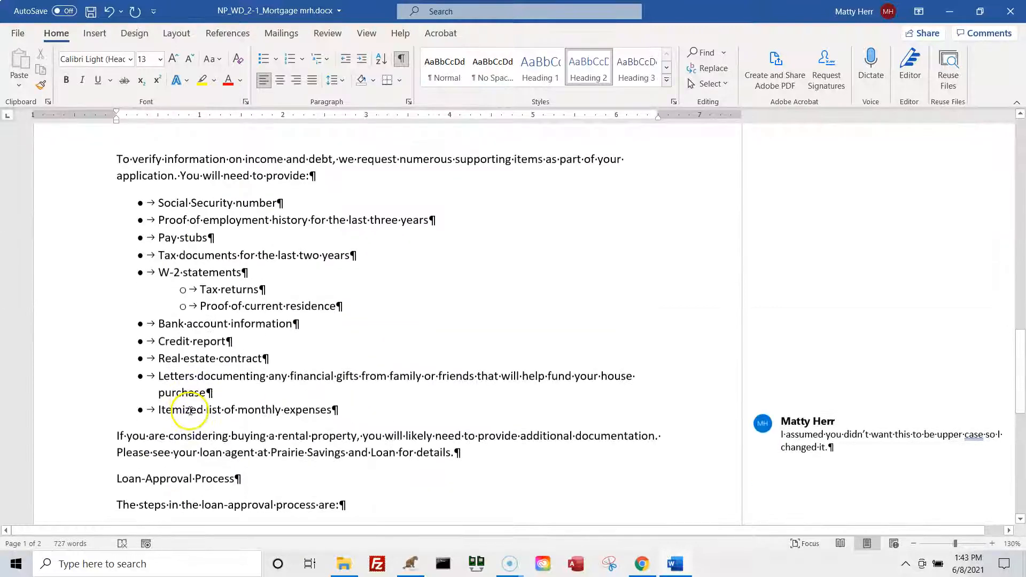
click(170, 477)
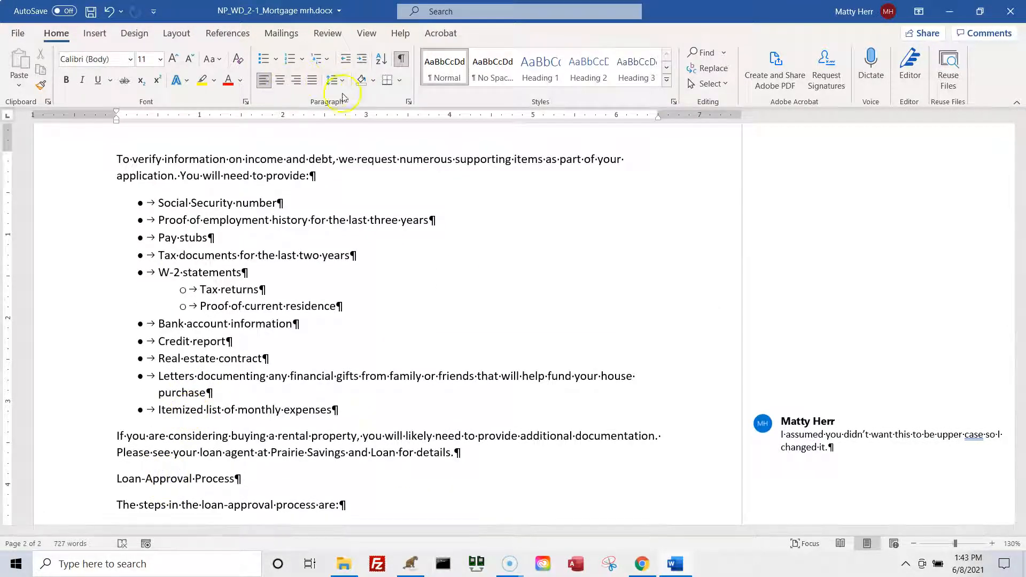
click(548, 69)
- Apply the Heading 1 style to the "Getting Started" line near the end of the document and save the file
scroll(265, 384, down, 5)
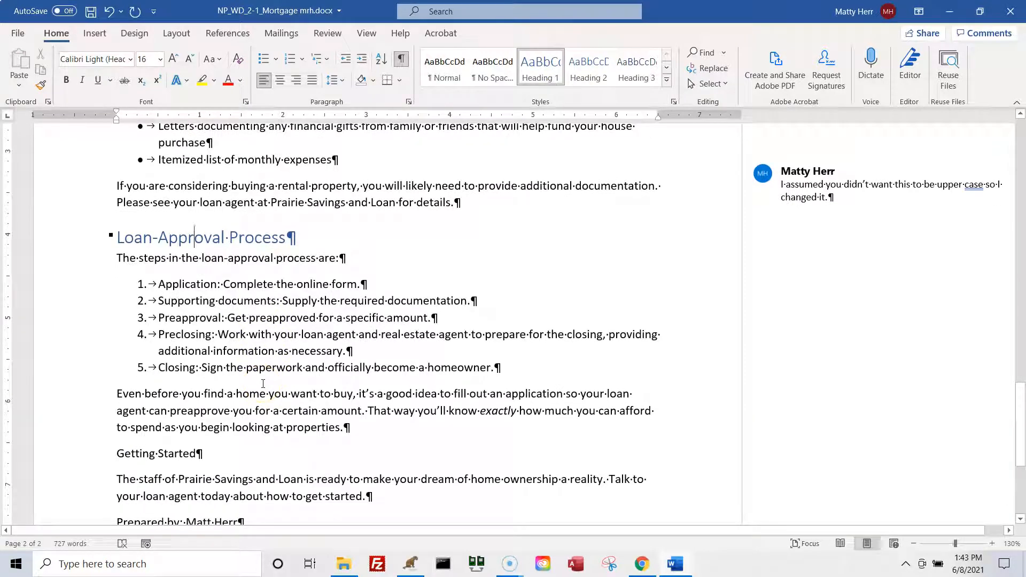
scroll(263, 383, down, 3)
click(179, 334)
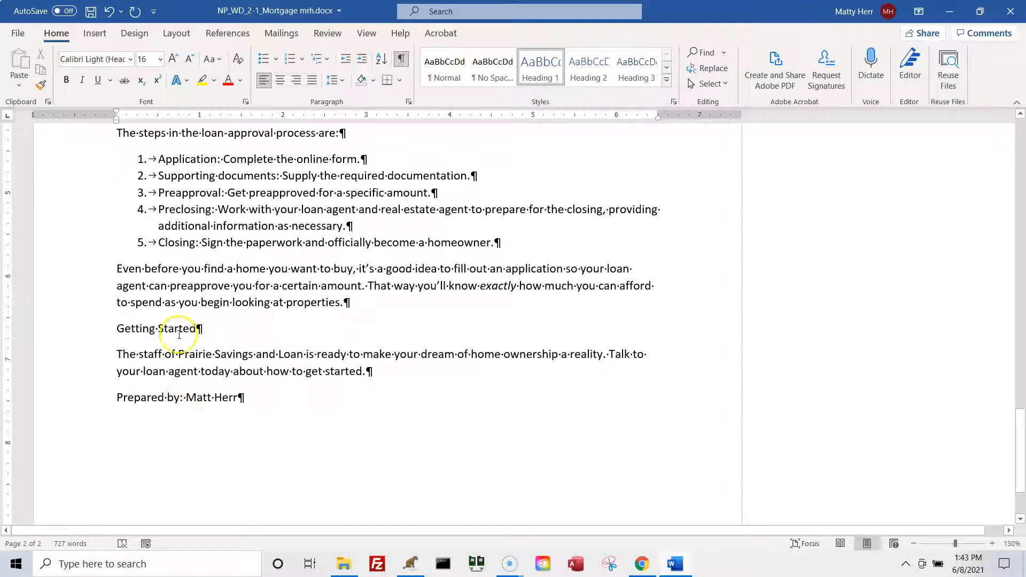
click(548, 79)
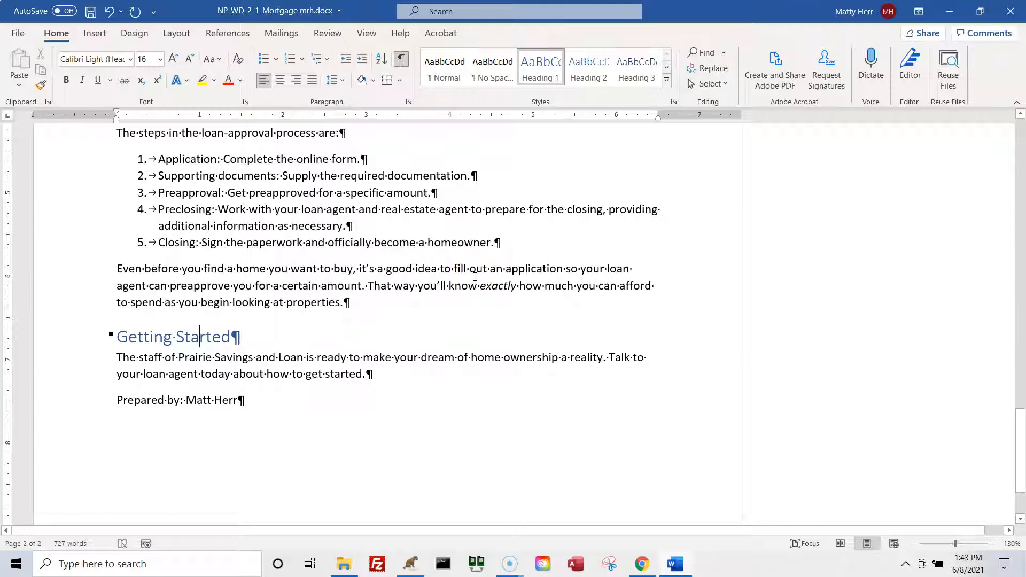
click(96, 15)
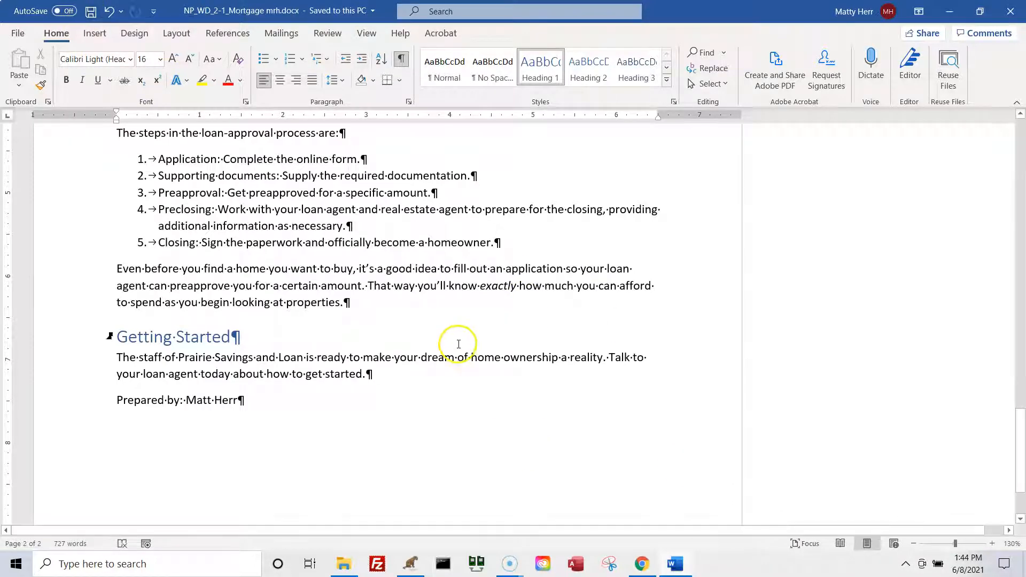
- Hide the full comments beside the document text so only their markers remain
scroll(458, 339, up, 10)
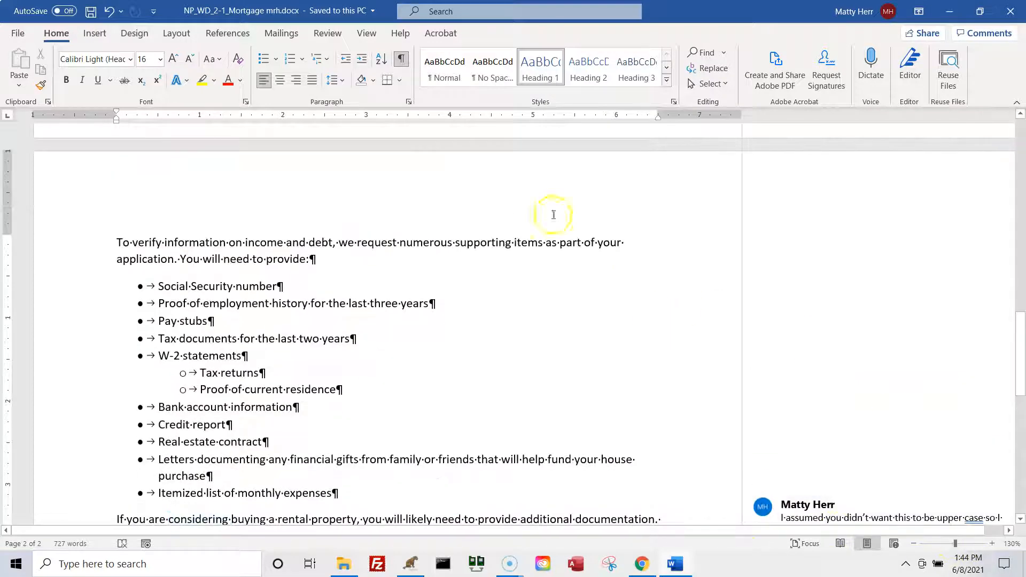
click(328, 33)
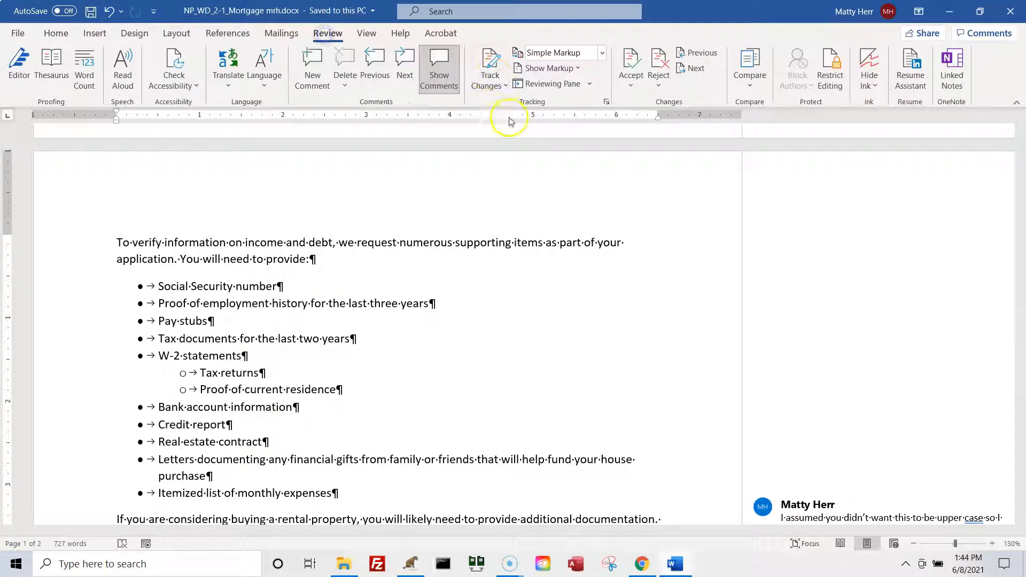
click(438, 71)
scroll(538, 372, down, 5)
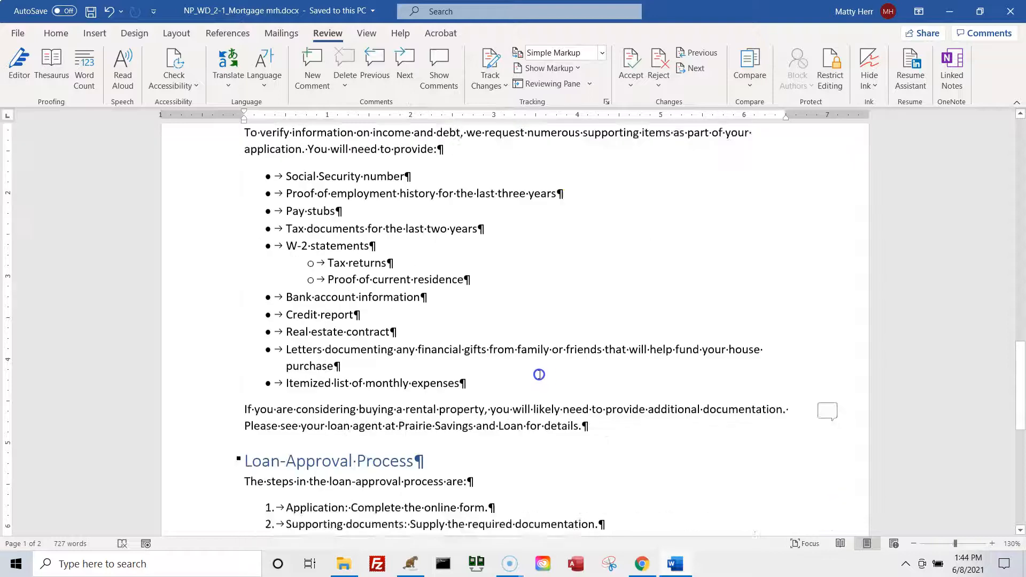
- Turn off the display of paragraph marks and other nonprinting characters
scroll(538, 371, up, 6)
click(56, 33)
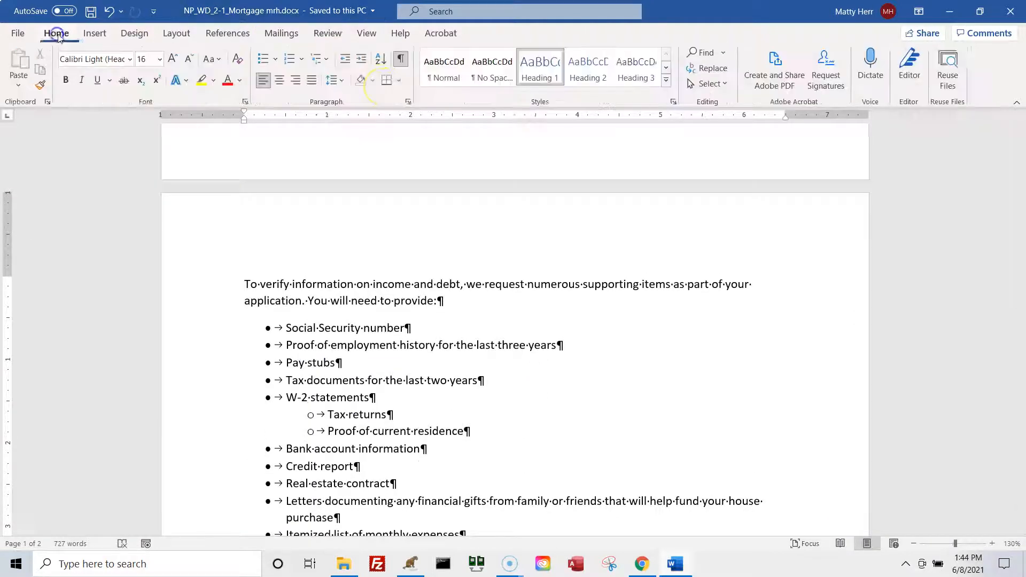
click(409, 65)
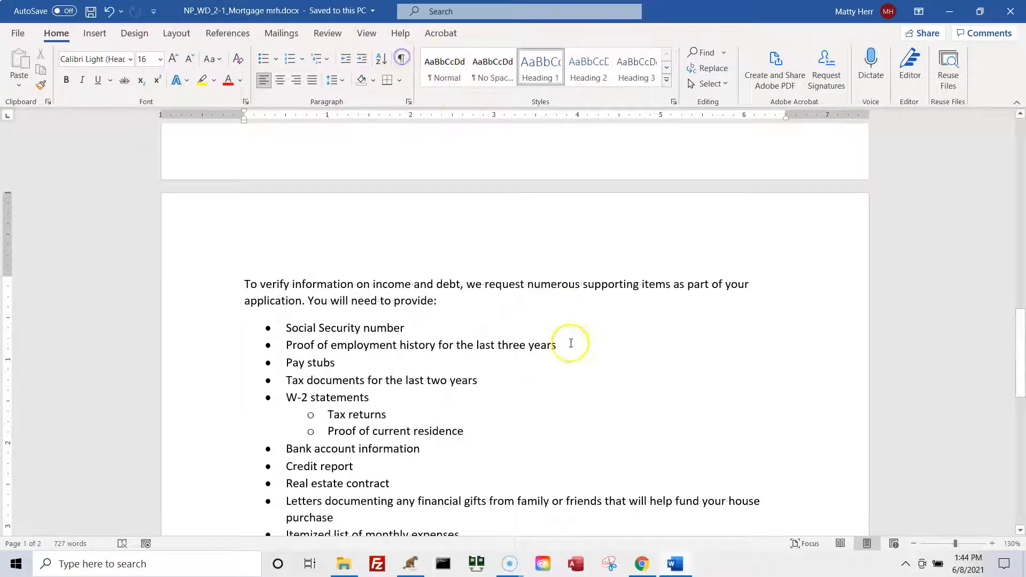
- Zoom the document out to 60% and look over the headings and layout of both pages
scroll(597, 382, up, 6)
scroll(599, 380, up, 10)
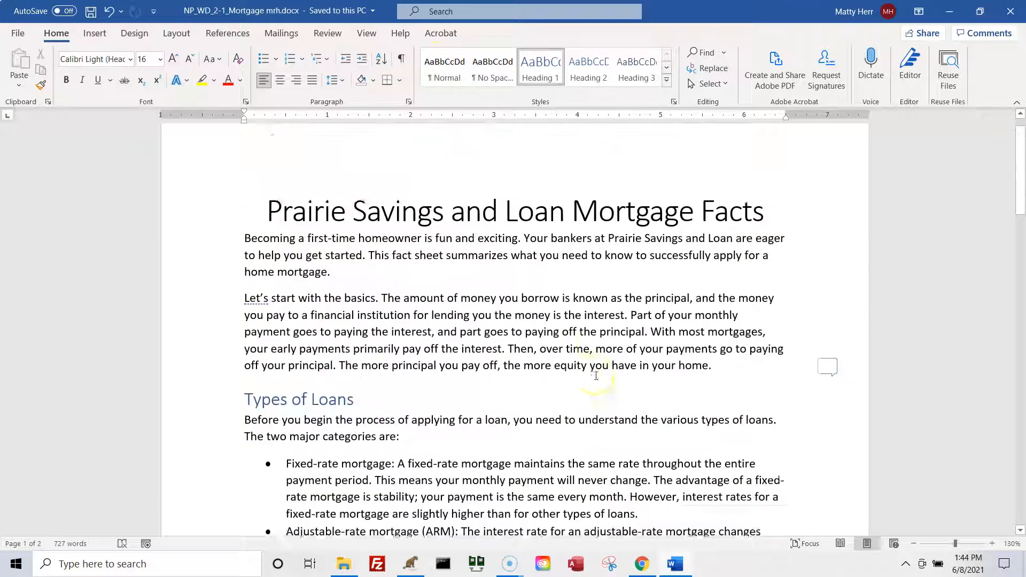
scroll(596, 376, down, 1)
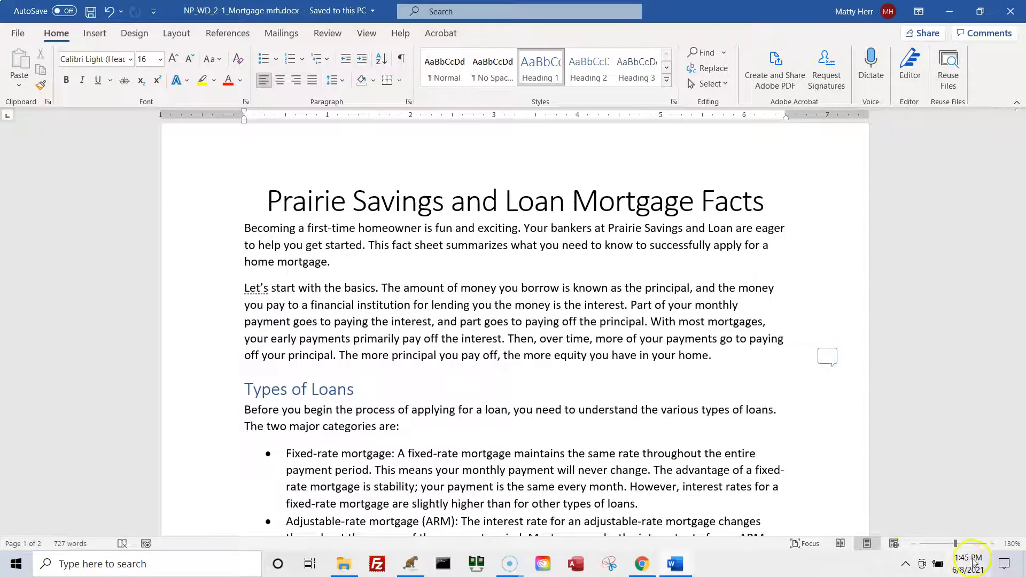
click(914, 544)
click(913, 543)
click(913, 544)
click(913, 543)
click(913, 543)
click(913, 544)
click(913, 544)
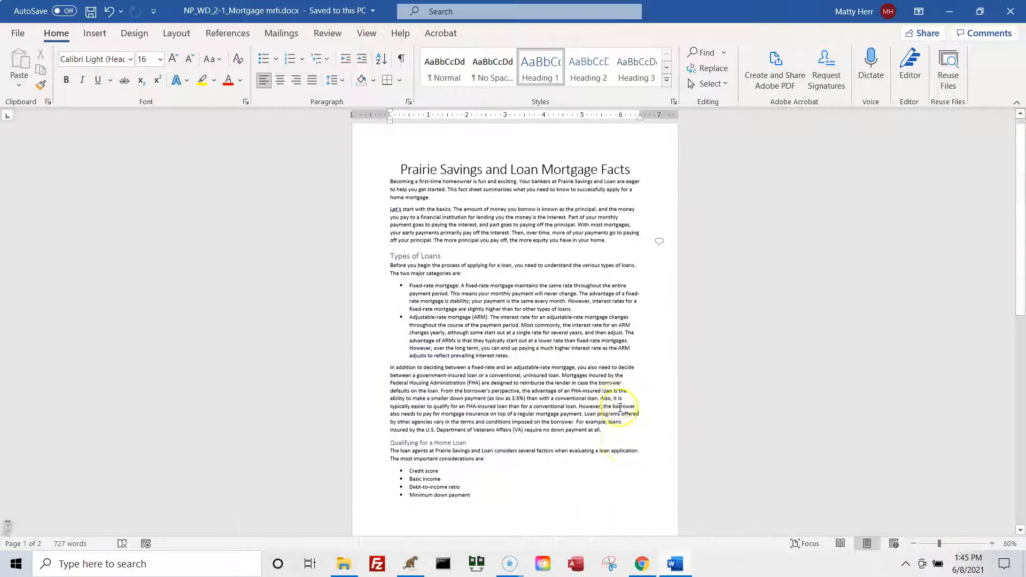
scroll(618, 405, down, 4)
scroll(620, 407, down, 6)
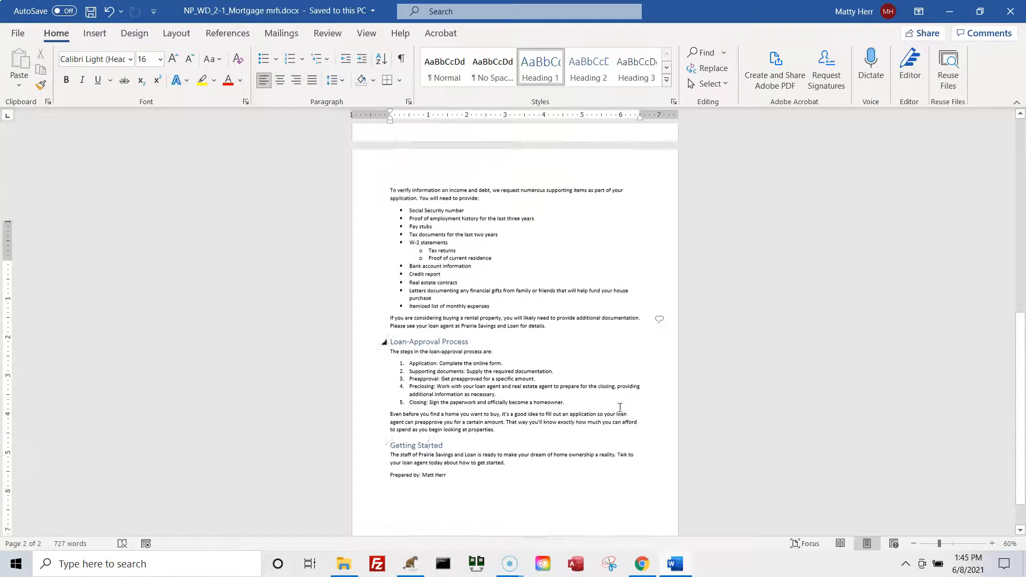
scroll(620, 407, up, 12)
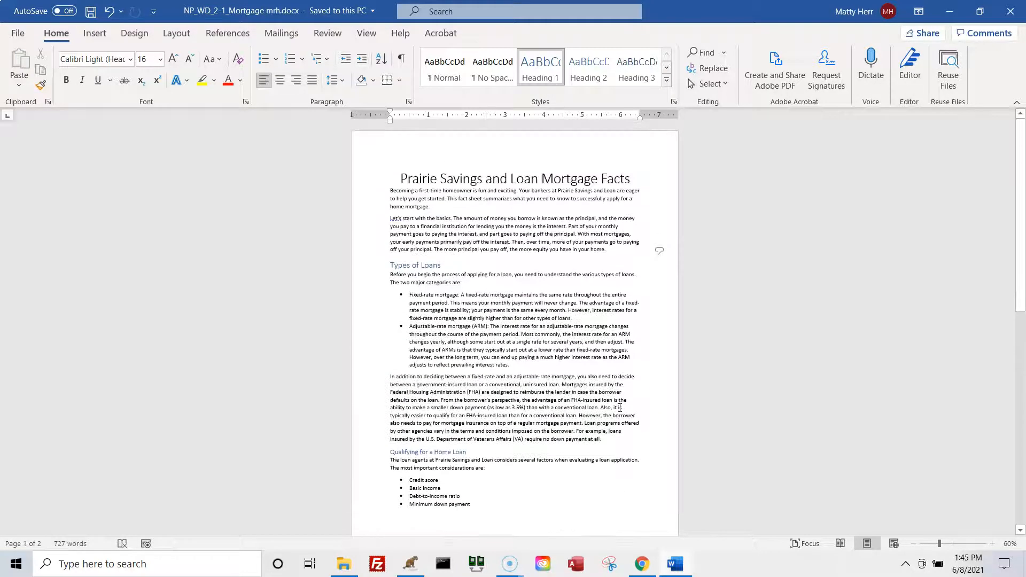